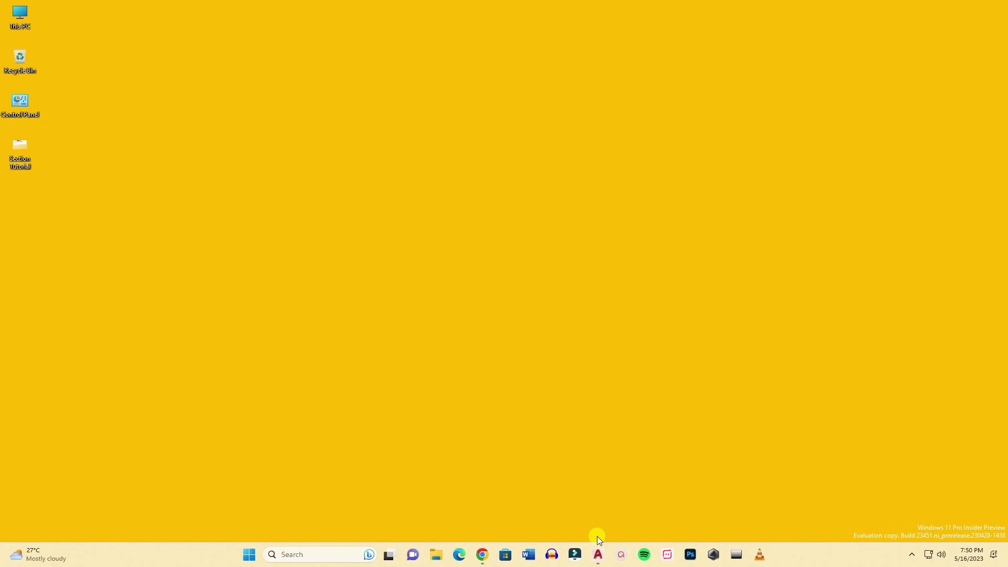
Return to the Section B - B' drawing, adjust the zoom, and type PLOT at the command line.
left_click(596, 549)
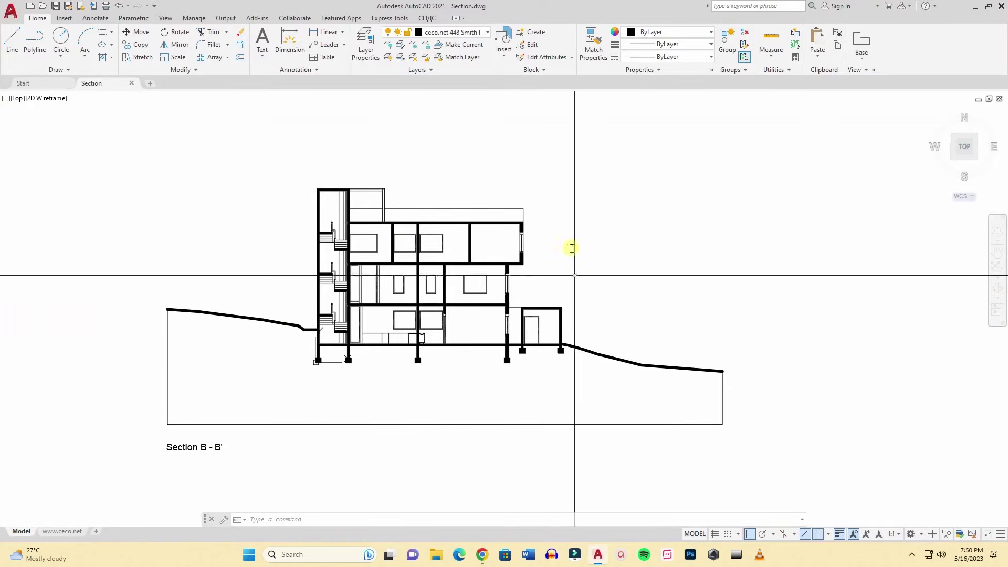
scroll(423, 308, "up", 5)
scroll(416, 299, "down", 4)
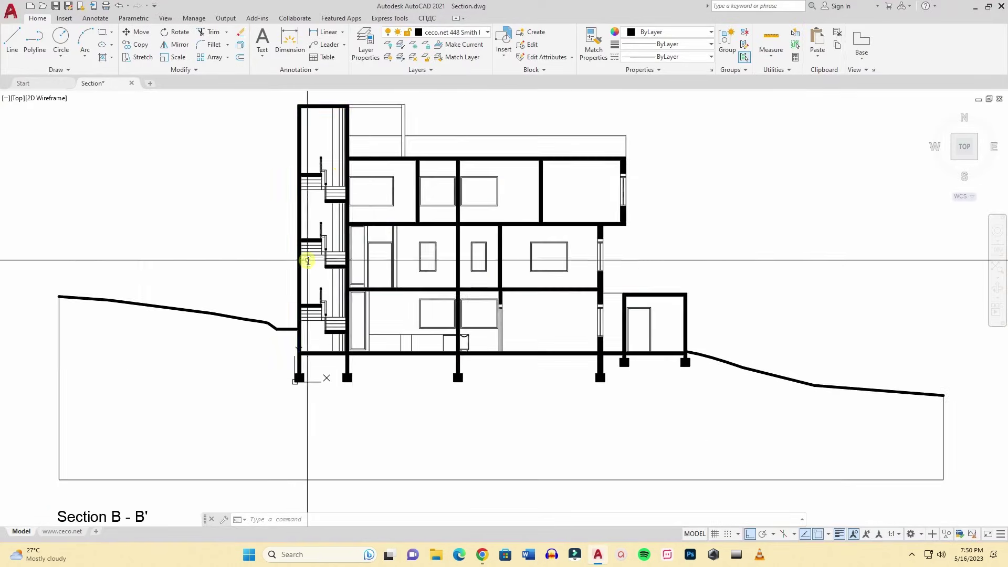
scroll(411, 333, "down", 2)
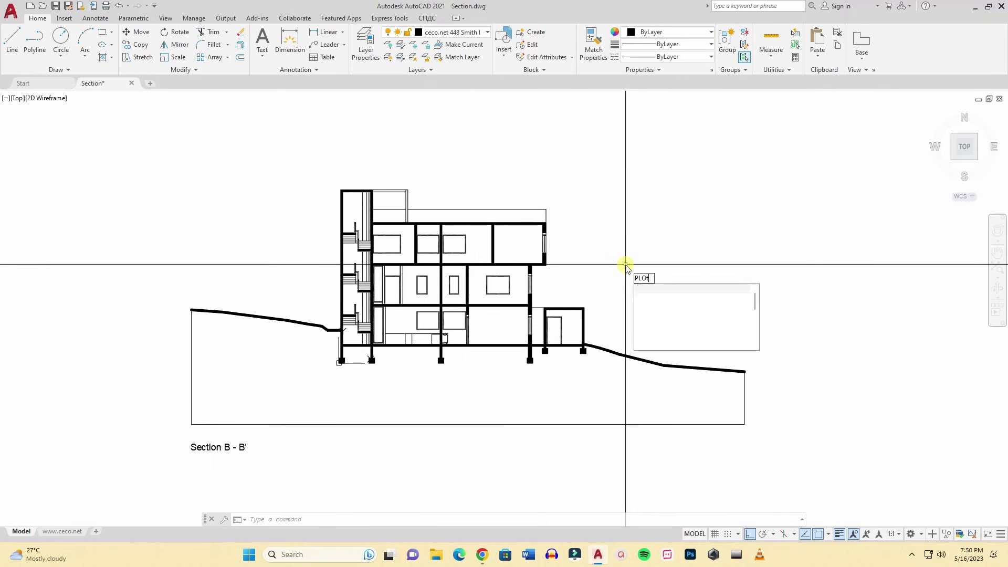
type("t")
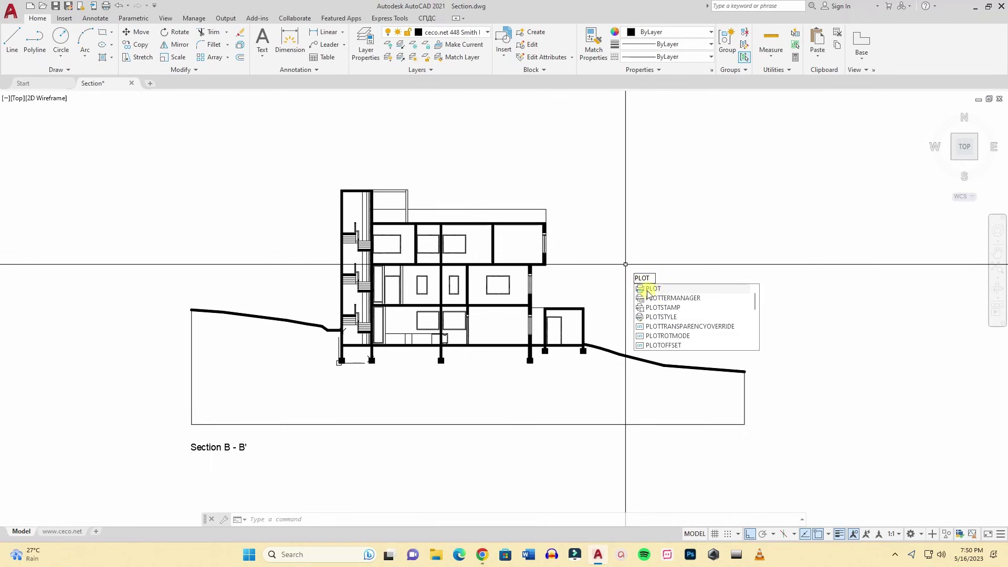
Start the plot using DWG To PDF.pc3 on ISO expand A2 paper, plotting a Window.
left_click(655, 290)
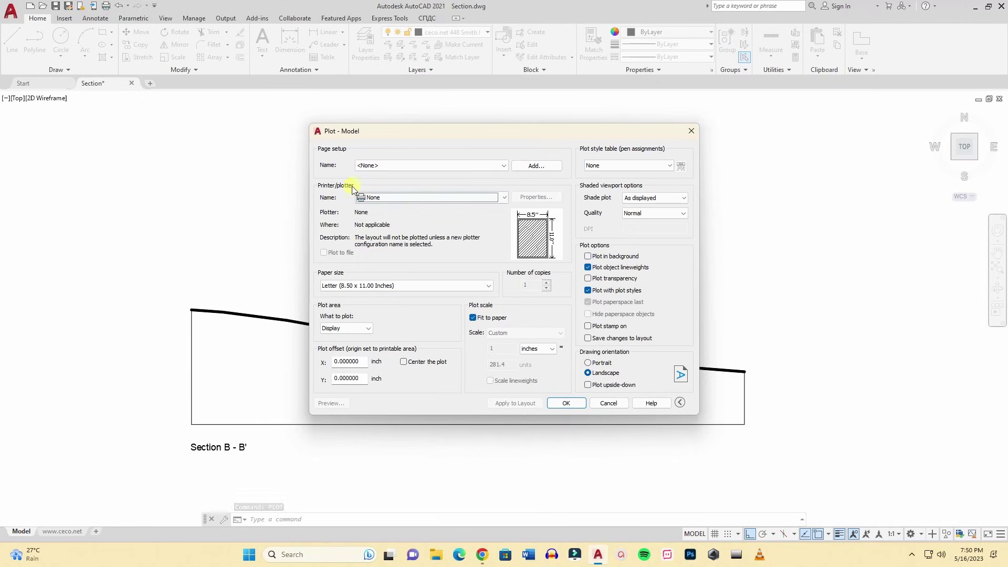
left_click(394, 199)
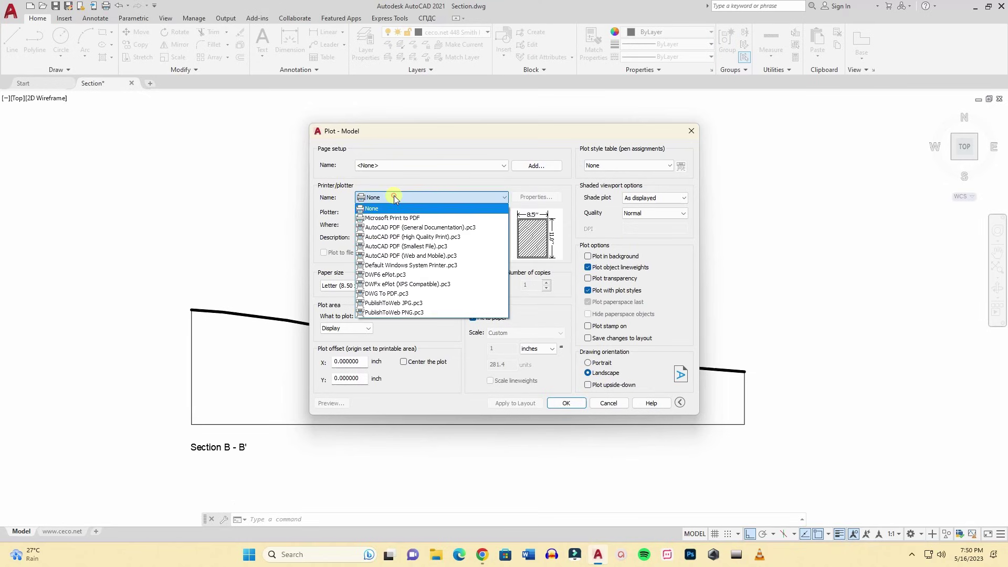
left_click(387, 296)
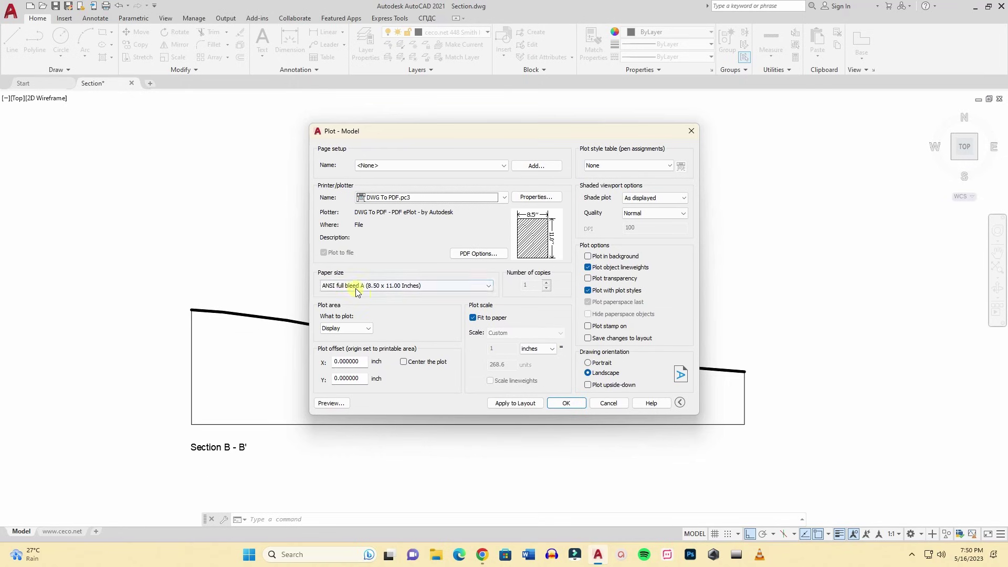
left_click(371, 286)
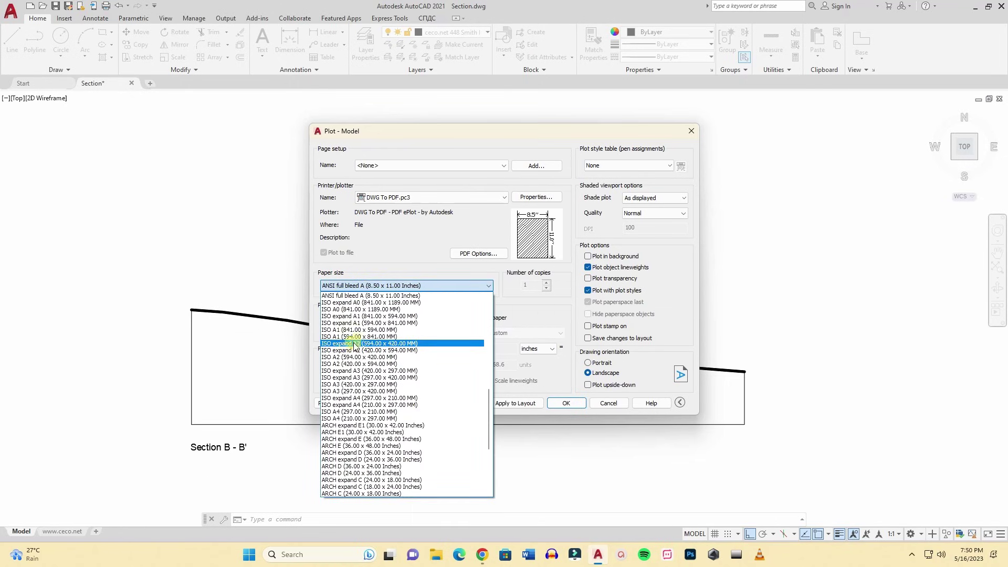
left_click(386, 344)
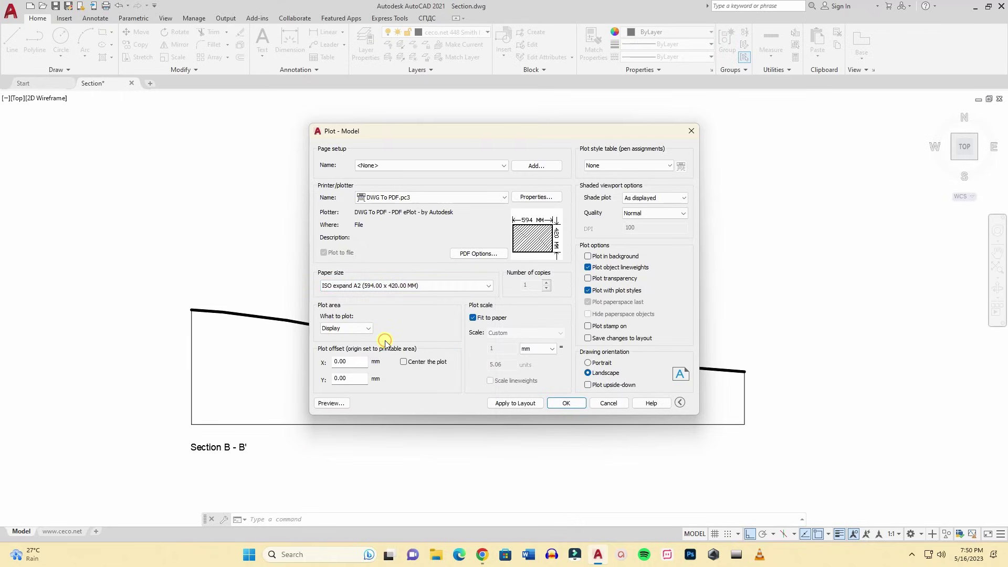
left_click(347, 328)
left_click(338, 359)
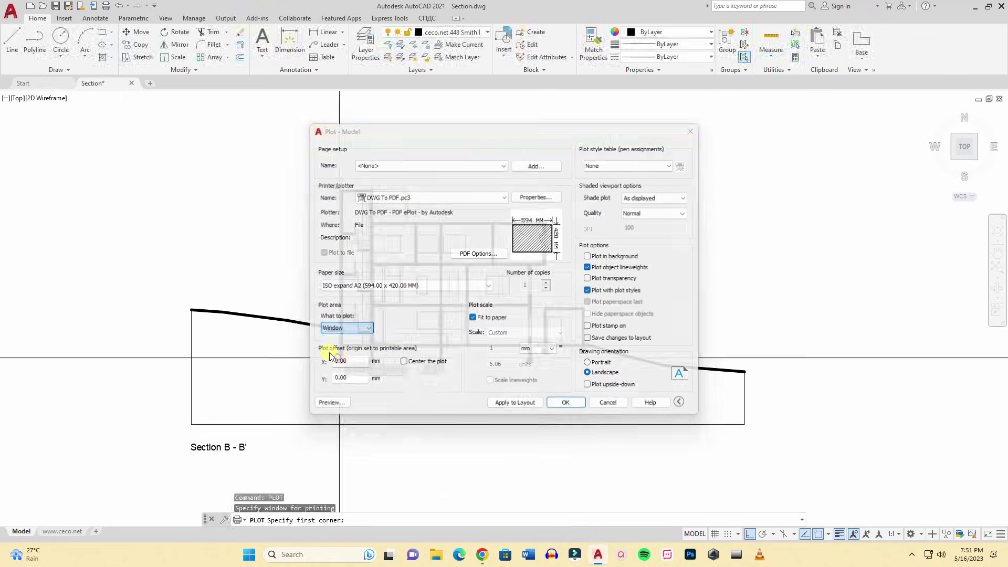
Window the section, set inch units without Fit to paper, and preview at 1 inch = 75 units.
left_click(193, 133)
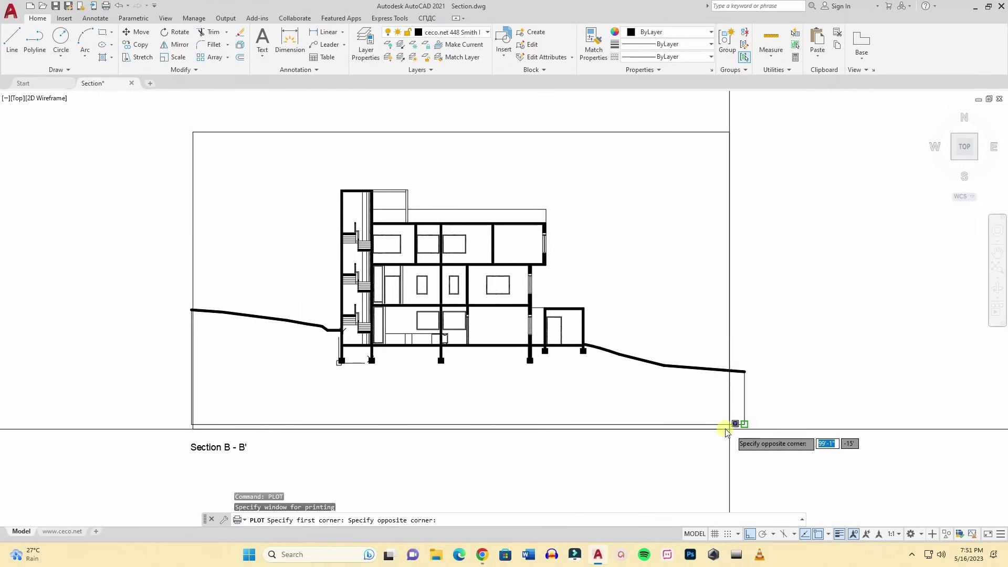
left_click(742, 435)
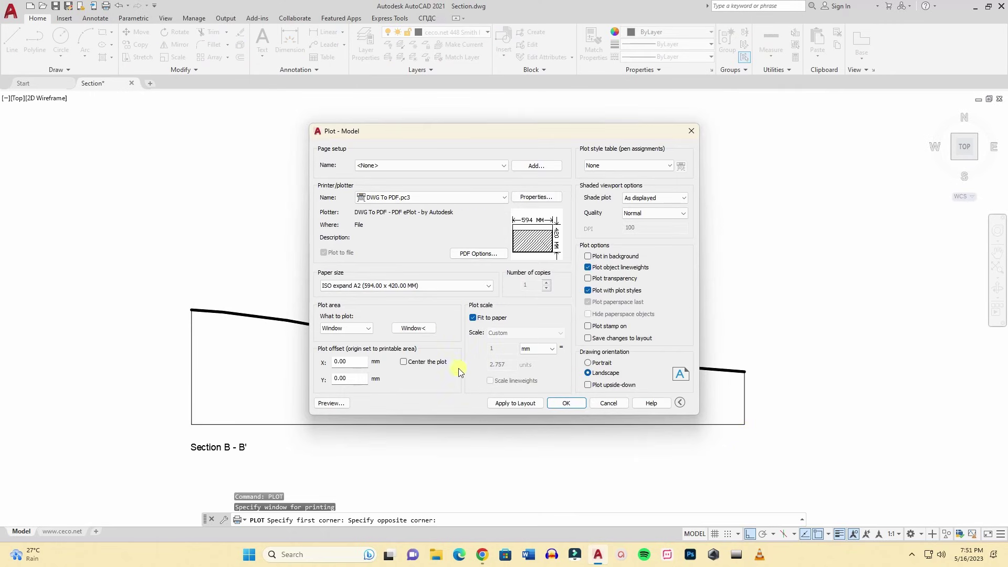
left_click(522, 348)
left_click(536, 361)
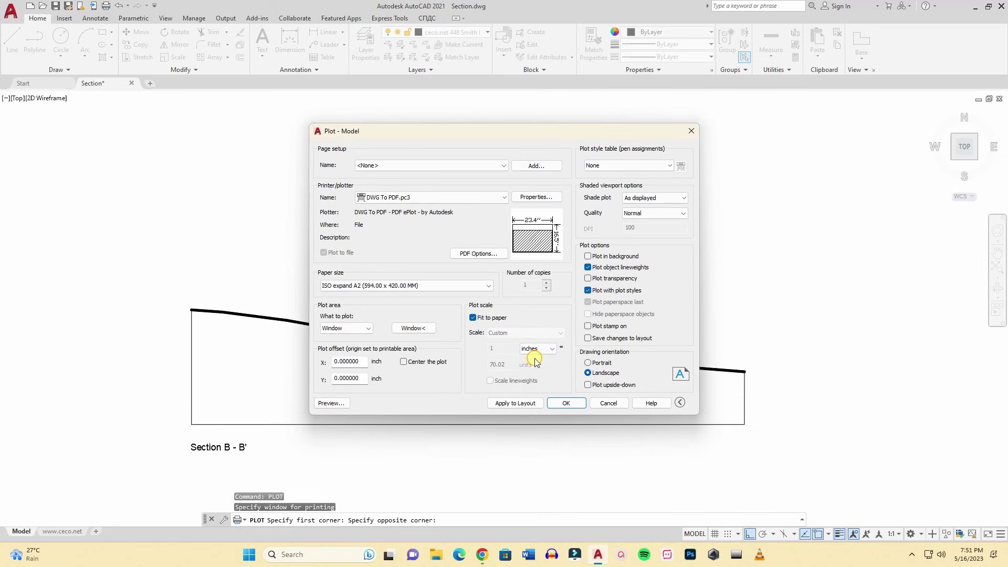
left_click(473, 318)
left_click_drag(505, 366, 479, 364)
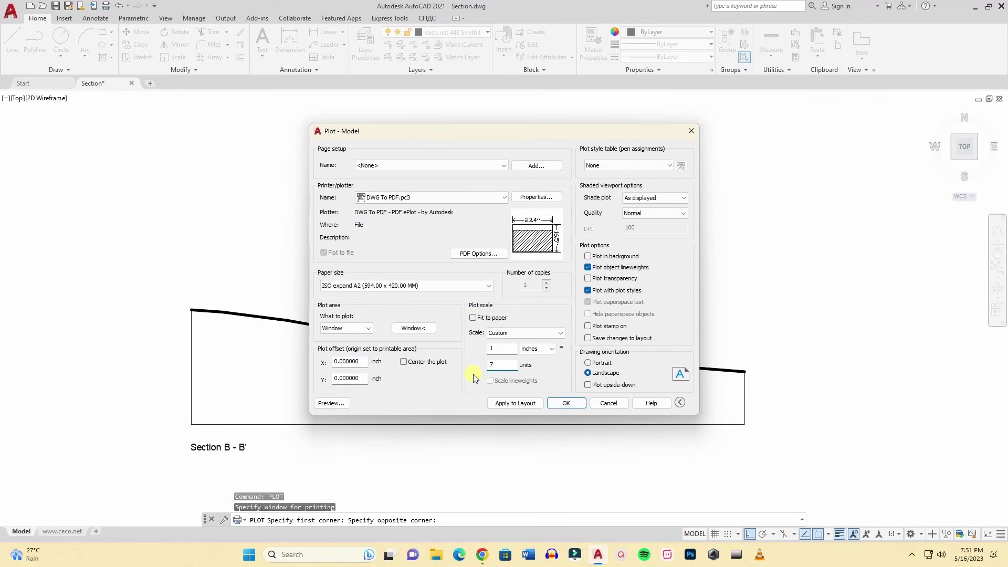
left_click(331, 402)
Accept the scale warning, review the first plot preview, and close it.
left_click(542, 282)
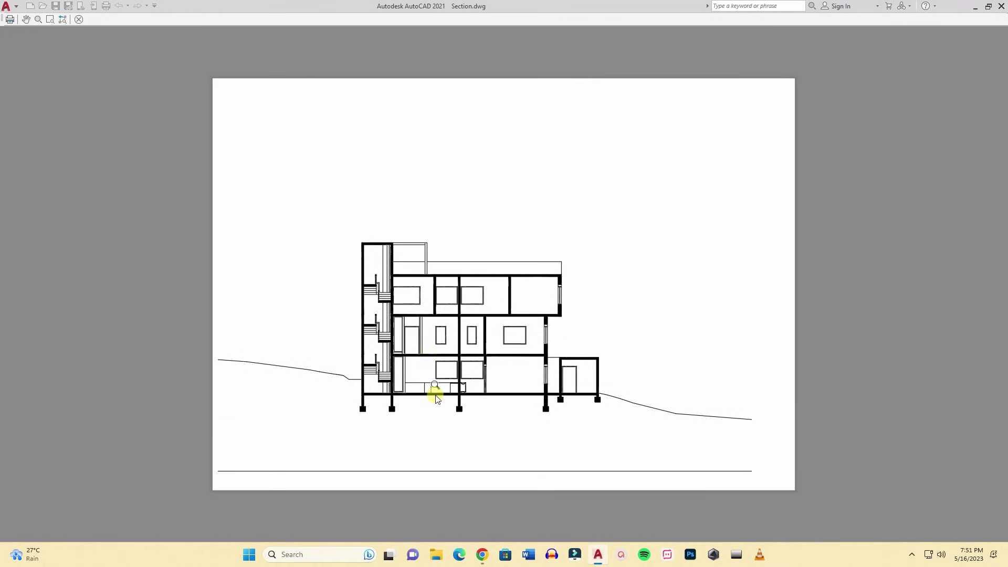
scroll(464, 360, "up", 3)
scroll(475, 357, "down", 4)
scroll(467, 359, "up", 2)
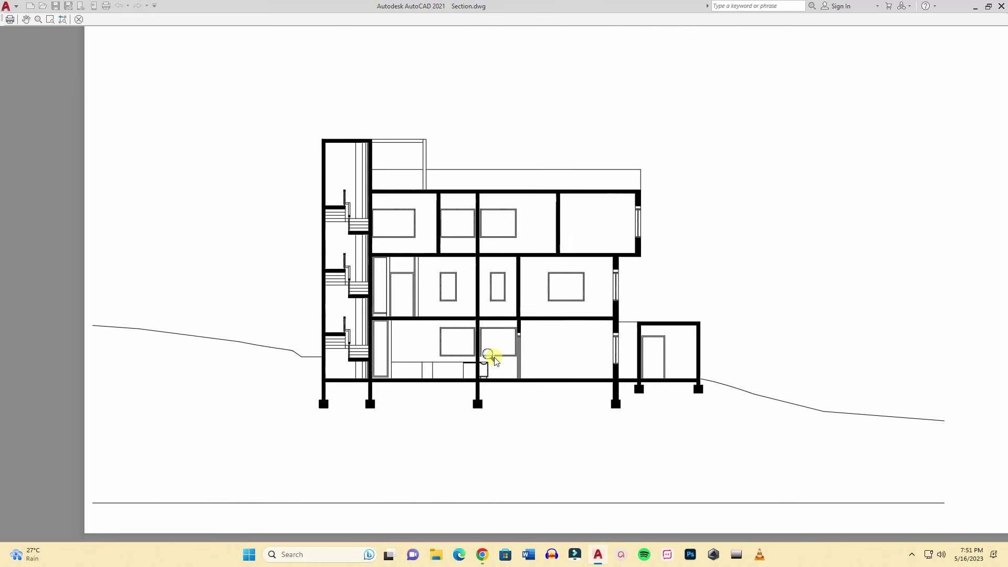
left_click(79, 20)
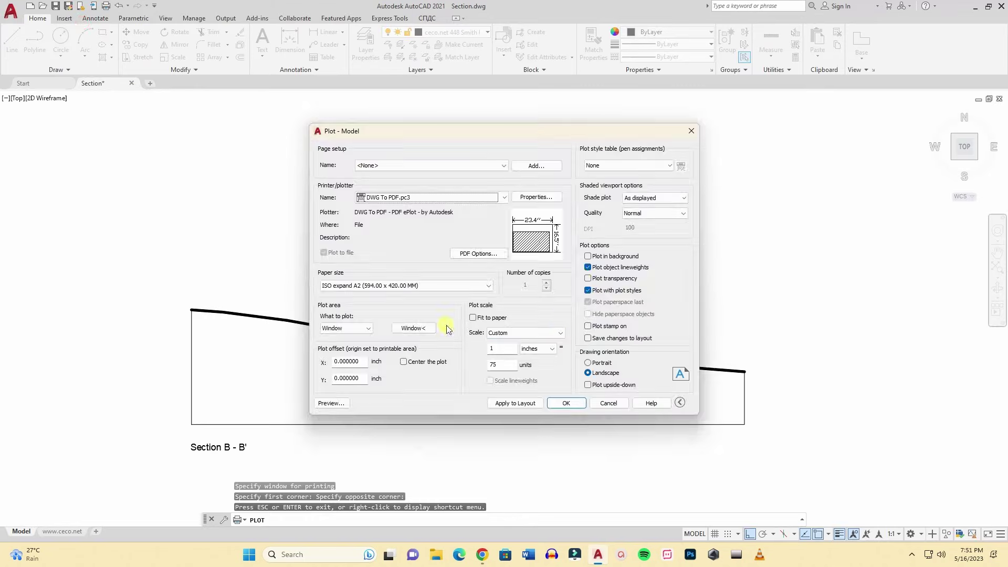
Centre the plot on the sheet, re-check the preview, and start the PDF plot.
left_click(404, 362)
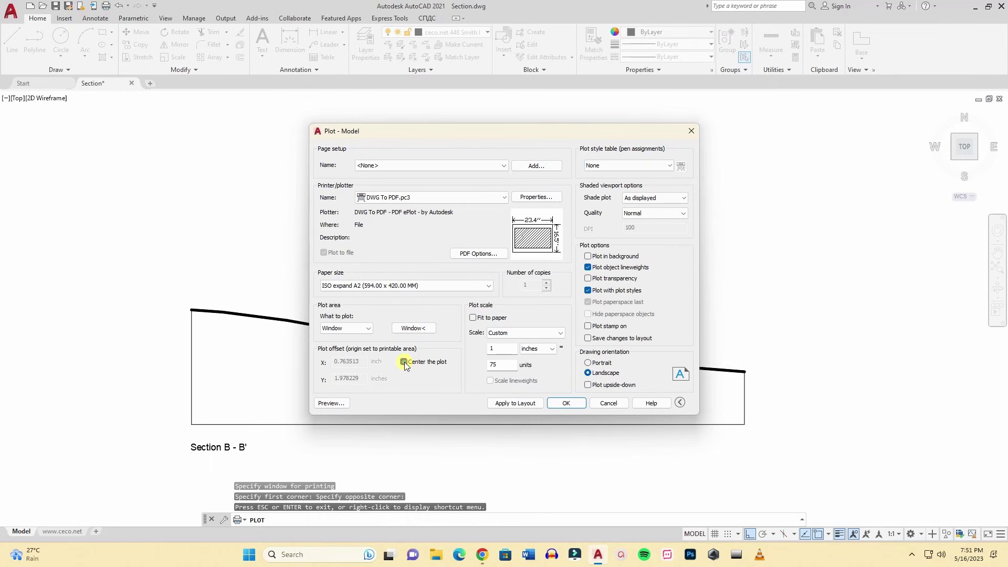
left_click(332, 404)
left_click(558, 282)
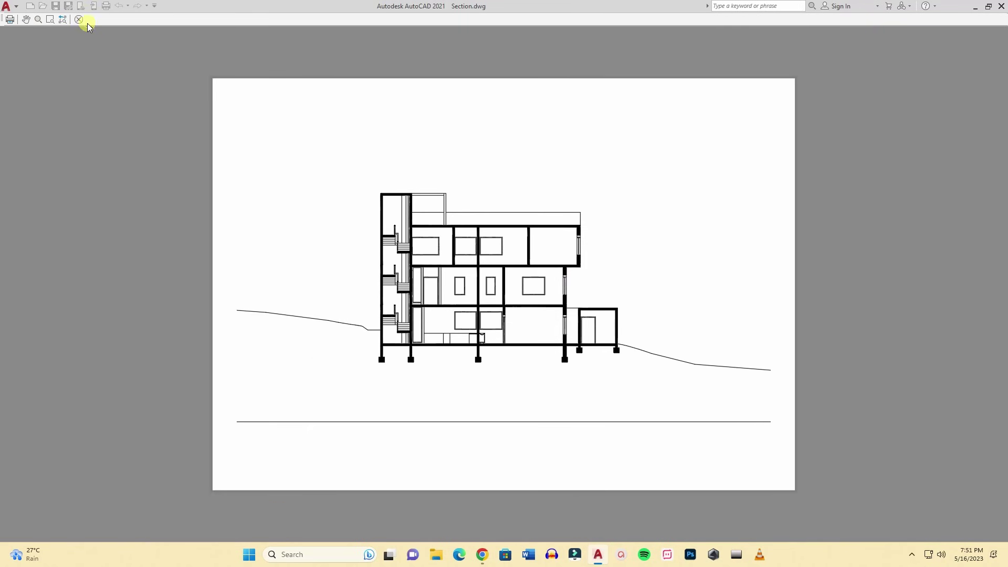
left_click(79, 20)
left_click(568, 403)
Accept the scale warning and target the Desktop's Section Tutorial folder for Section-Model.pdf.
left_click(539, 279)
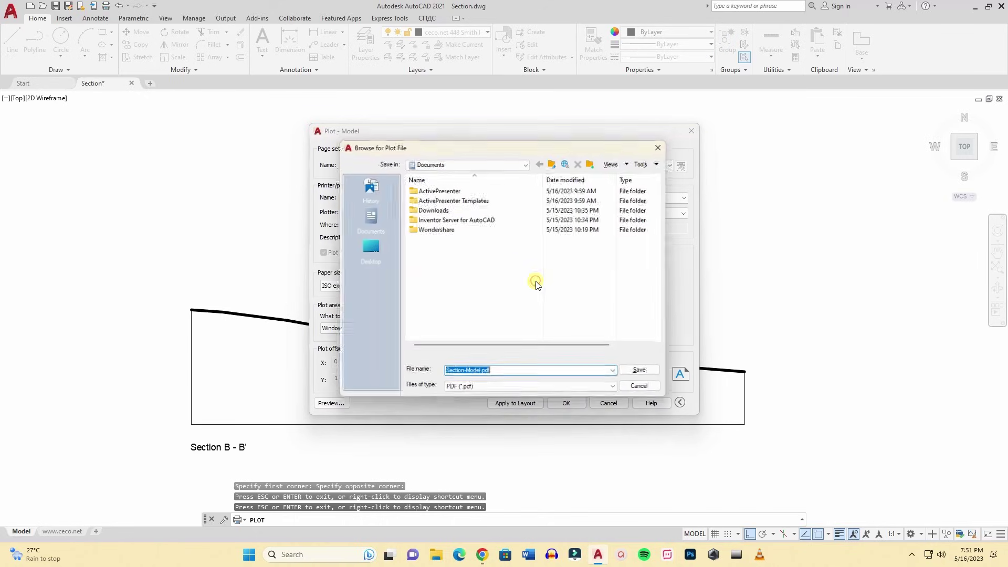
left_click(369, 247)
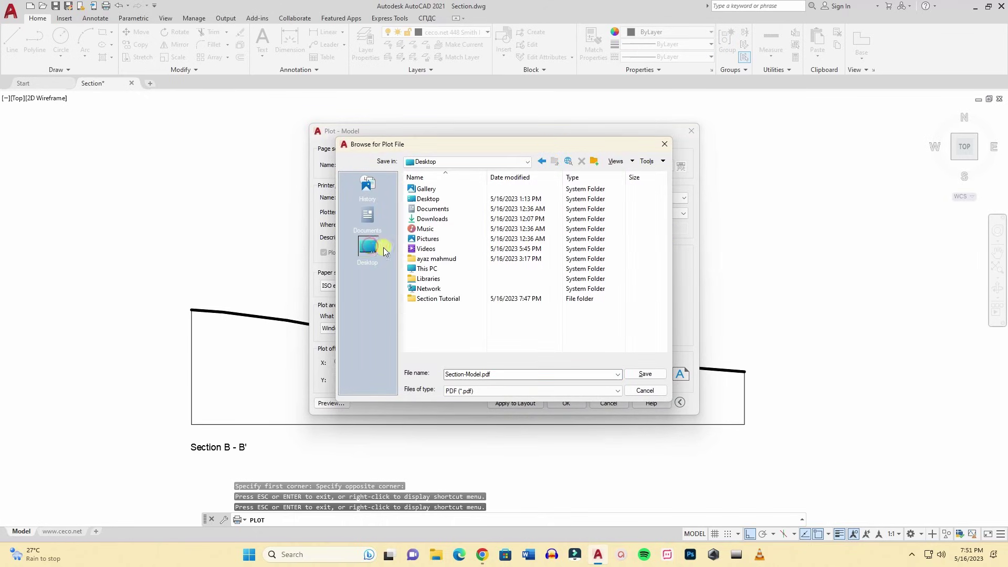
double_click(449, 295)
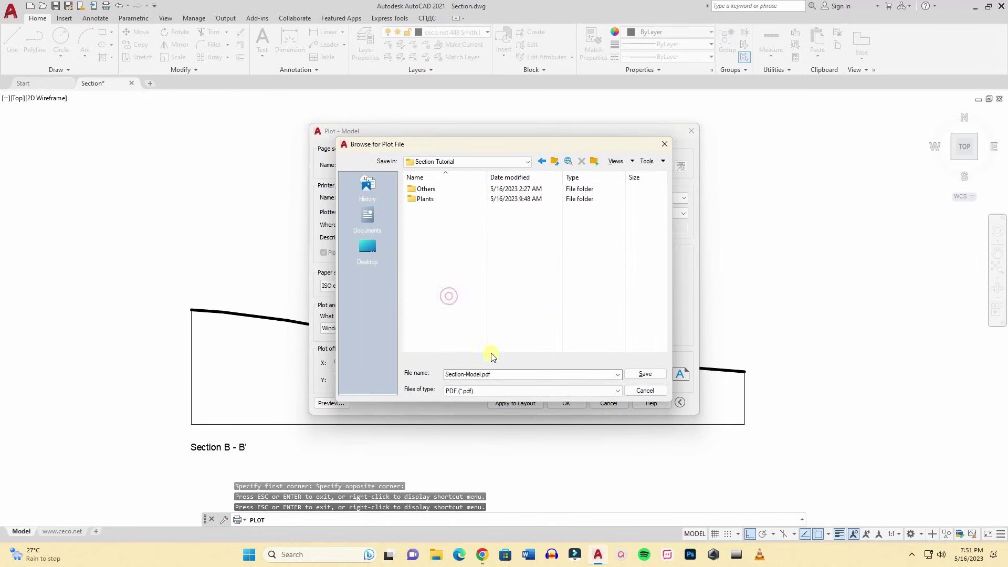
left_click(492, 374)
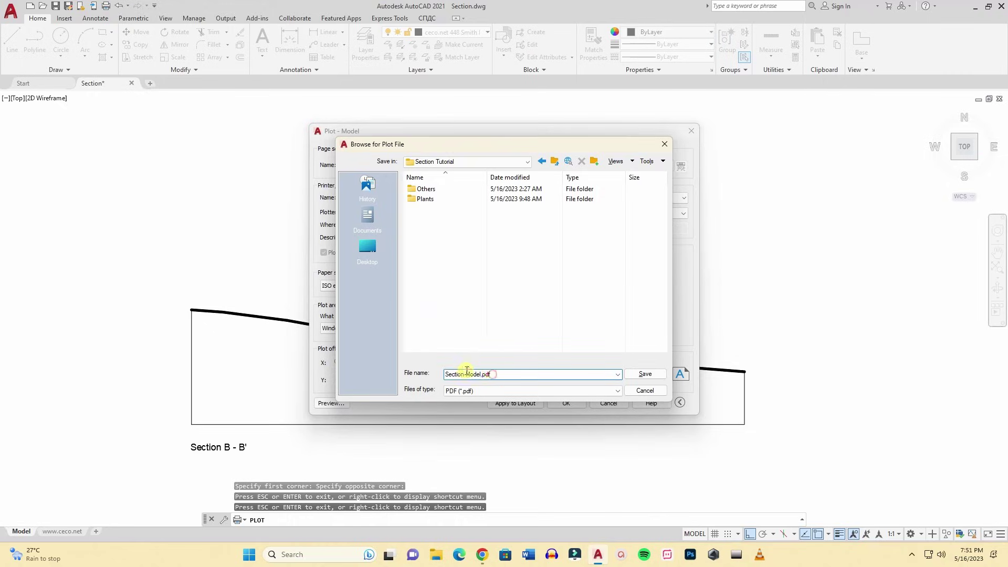
Save Section-Model.pdf, scroll through it in Edge, and close the viewer.
left_click(645, 374)
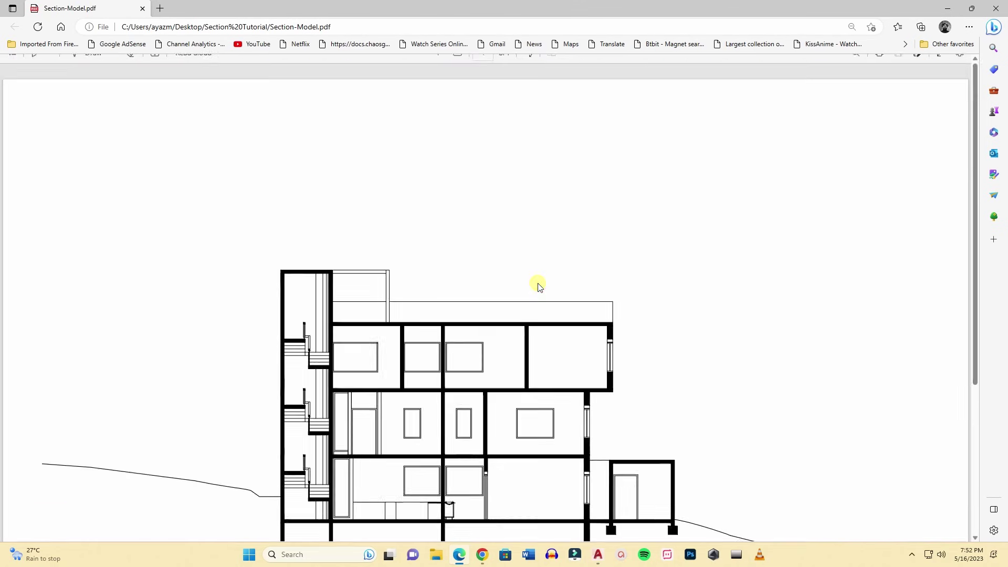
scroll(492, 390, "down", 1)
scroll(493, 389, "up", 1)
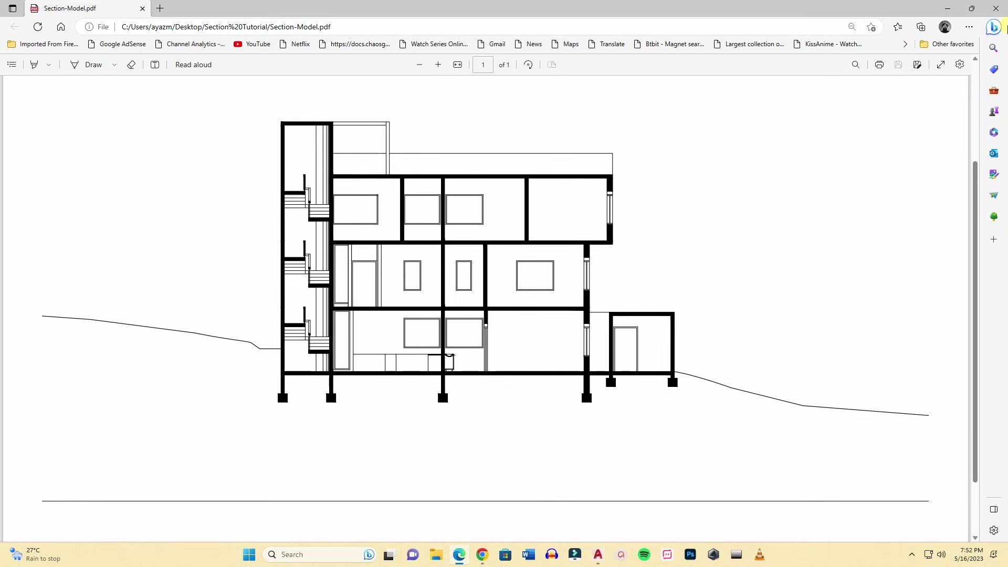
left_click(995, 8)
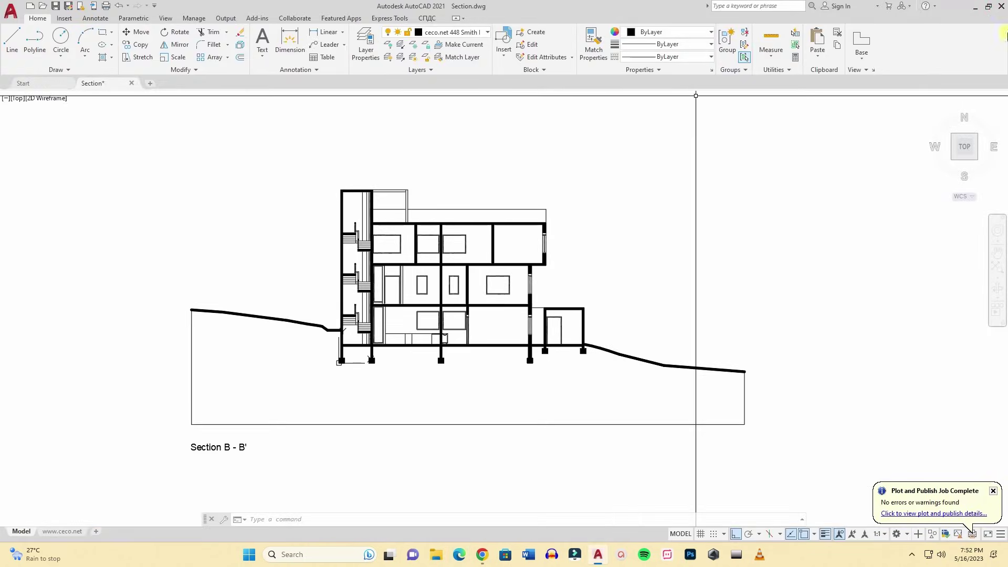
Minimise AutoCAD, select the Section-Model PDF in Section Tutorial, and check then hide Photoshop.
left_click(973, 8)
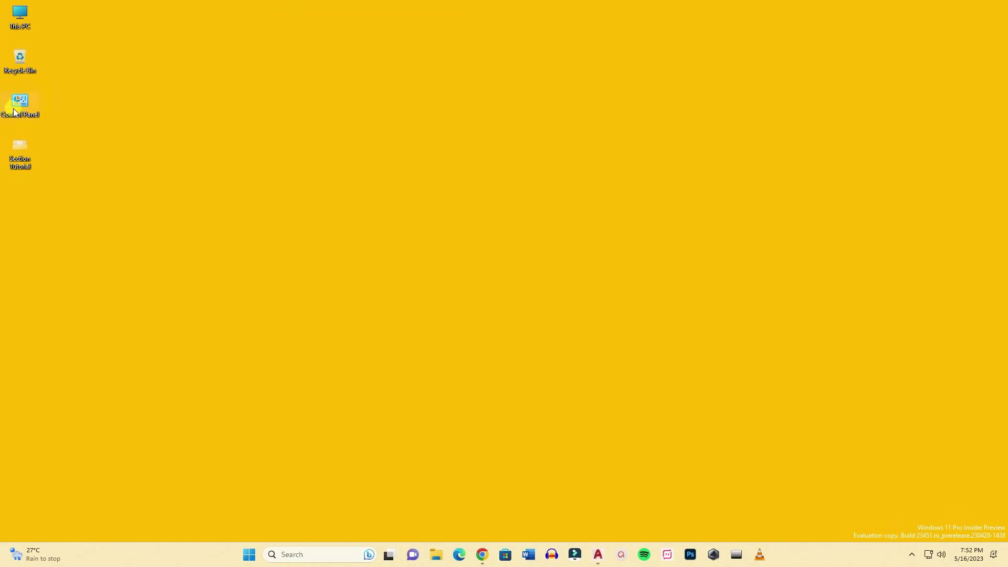
double_click(20, 155)
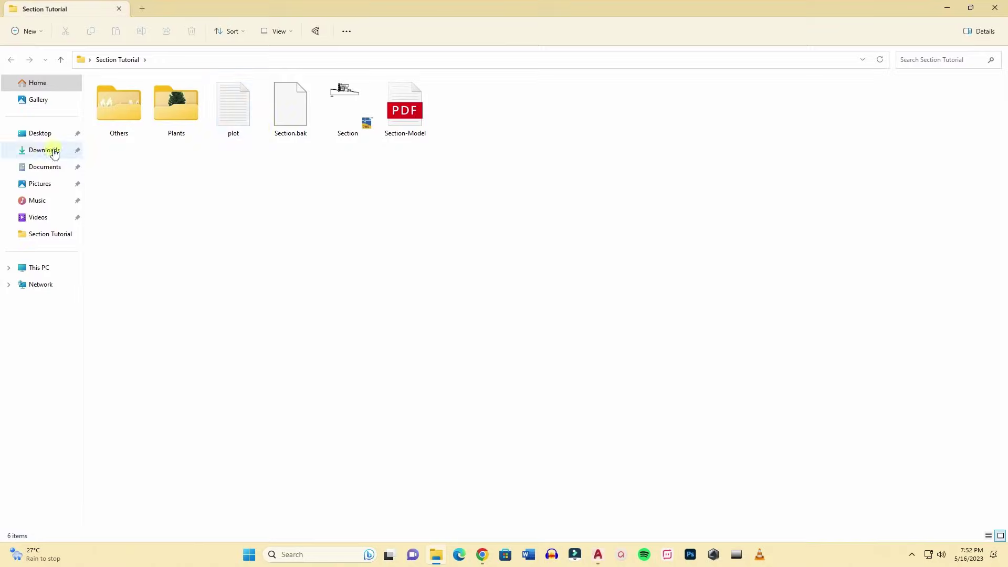
left_click(409, 110)
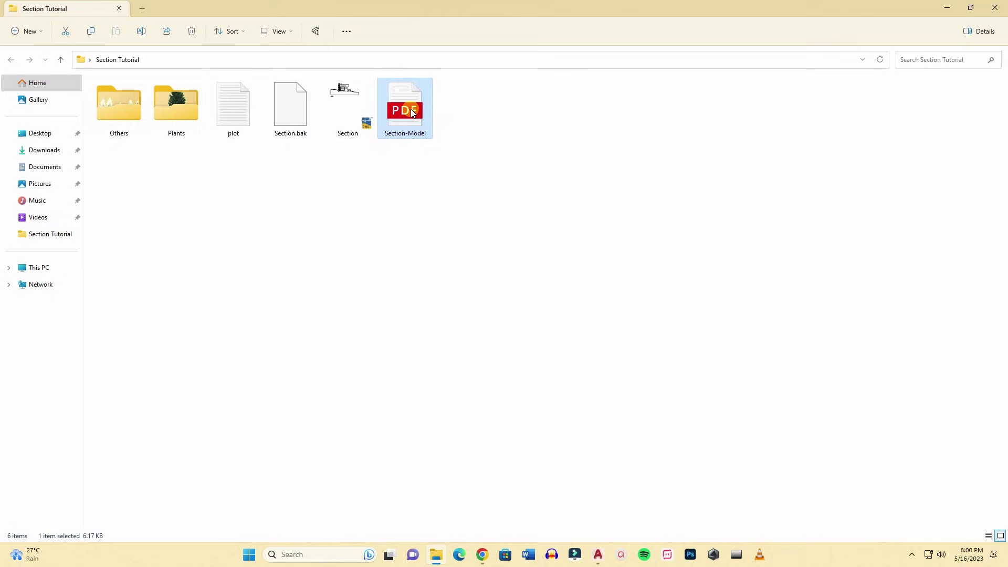
left_click(691, 554)
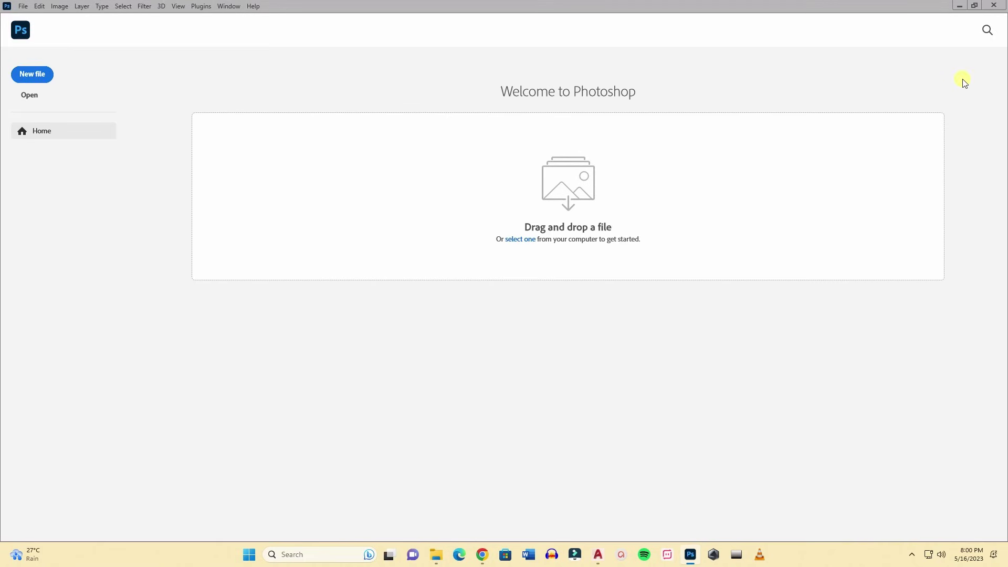
left_click(959, 6)
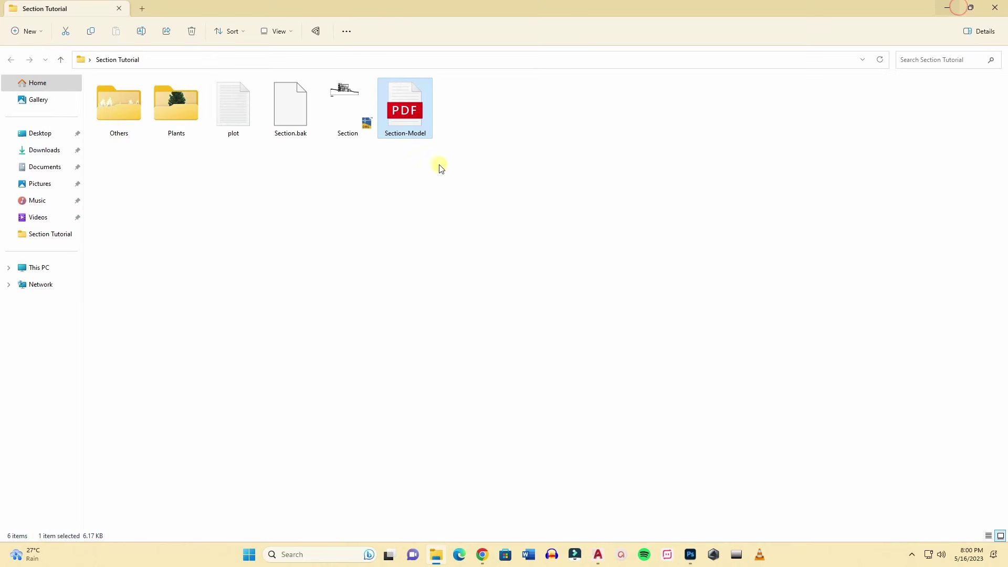
Drag Section-Model.pdf into Photoshop and import it at 300 ppi as a 6439 × 2757 px document.
left_click_drag(404, 116, 603, 355)
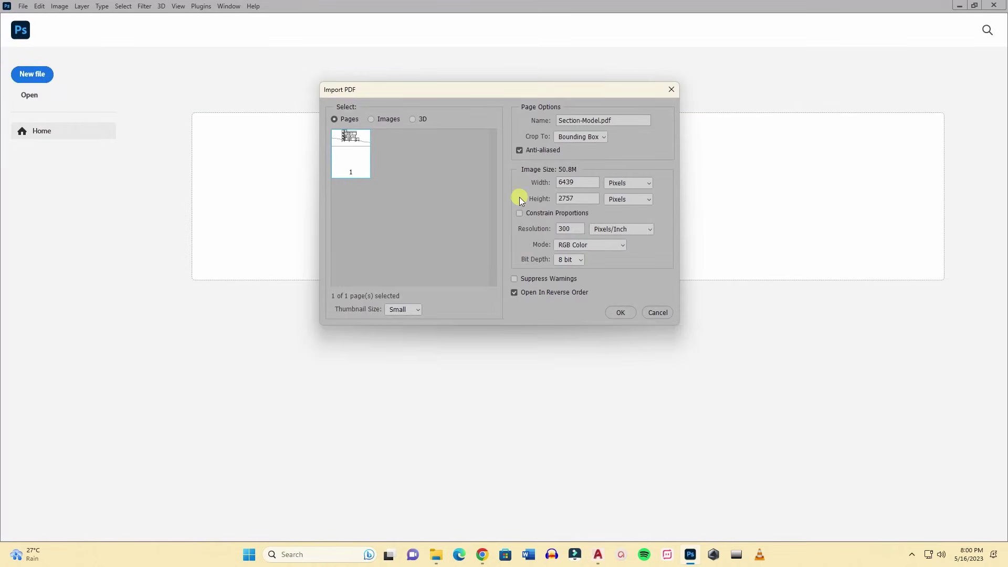
left_click(572, 229)
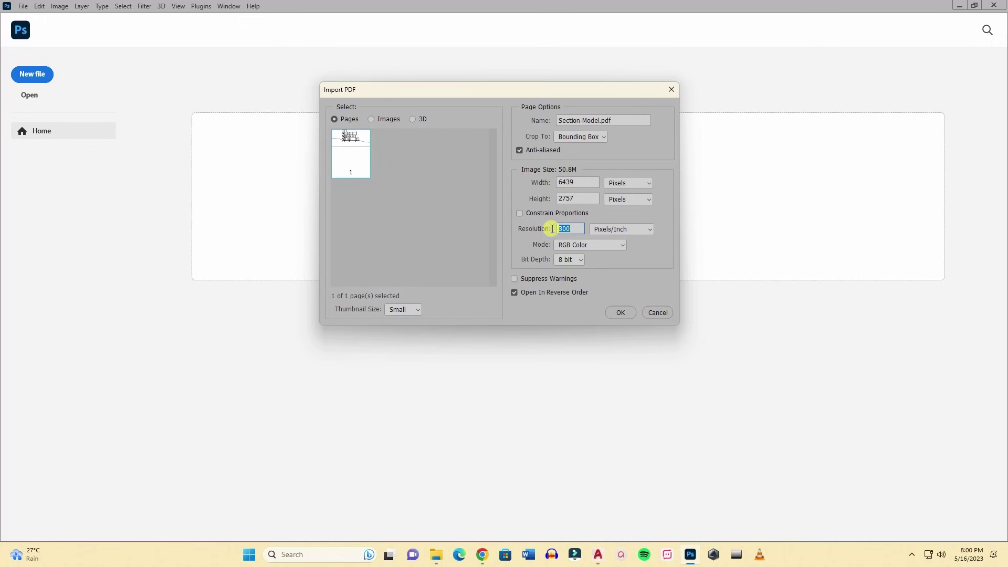
left_click(621, 313)
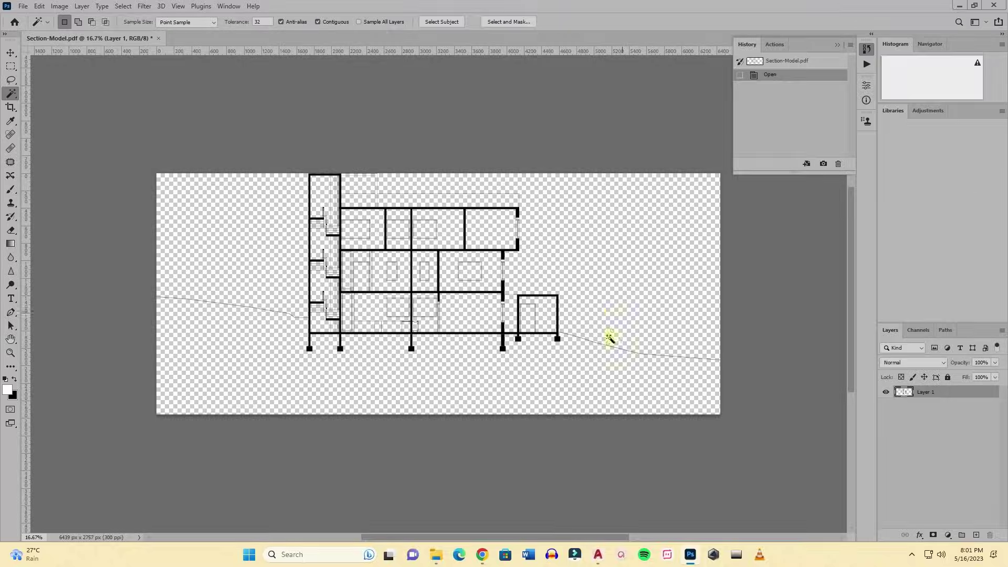
scroll(293, 279, "down", 1)
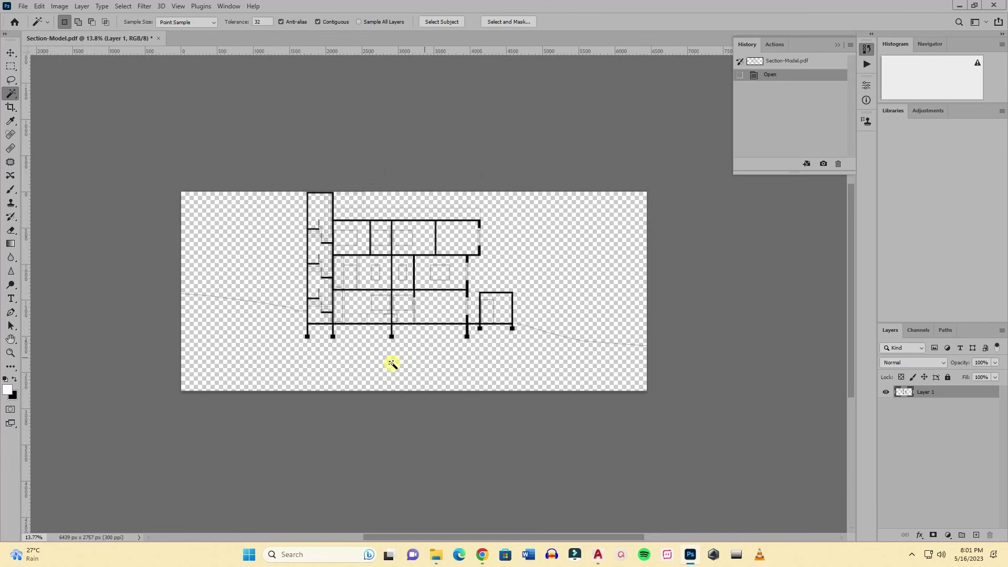
scroll(392, 363, "up", 1)
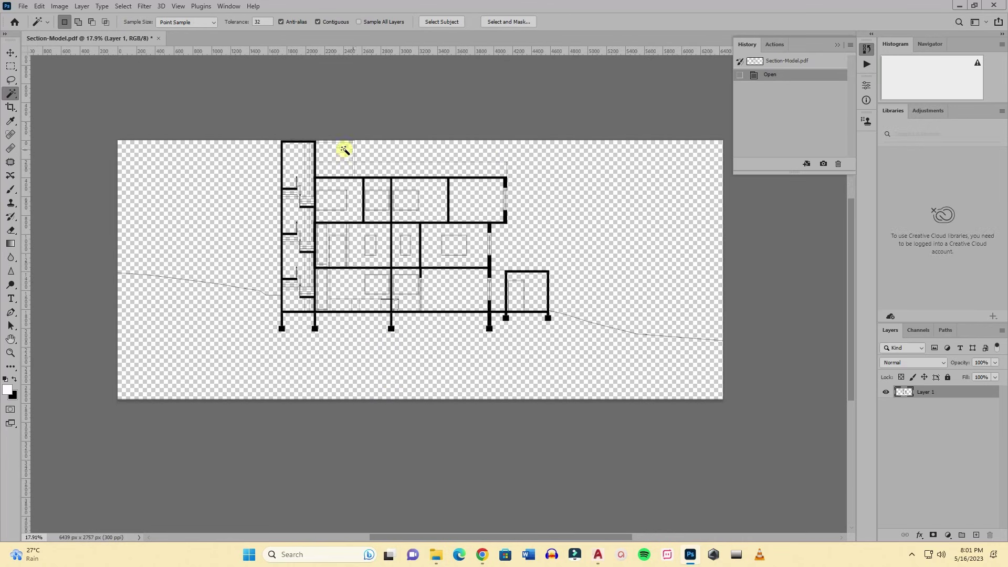
Raise the canvas height to 4057 px with the anchor at bottom-centre.
left_click(60, 6)
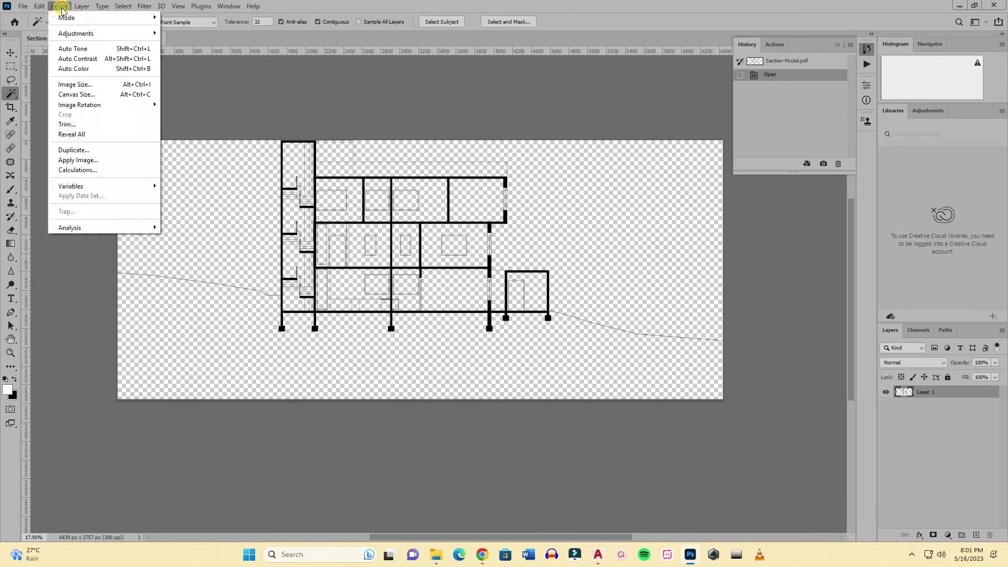
left_click(84, 95)
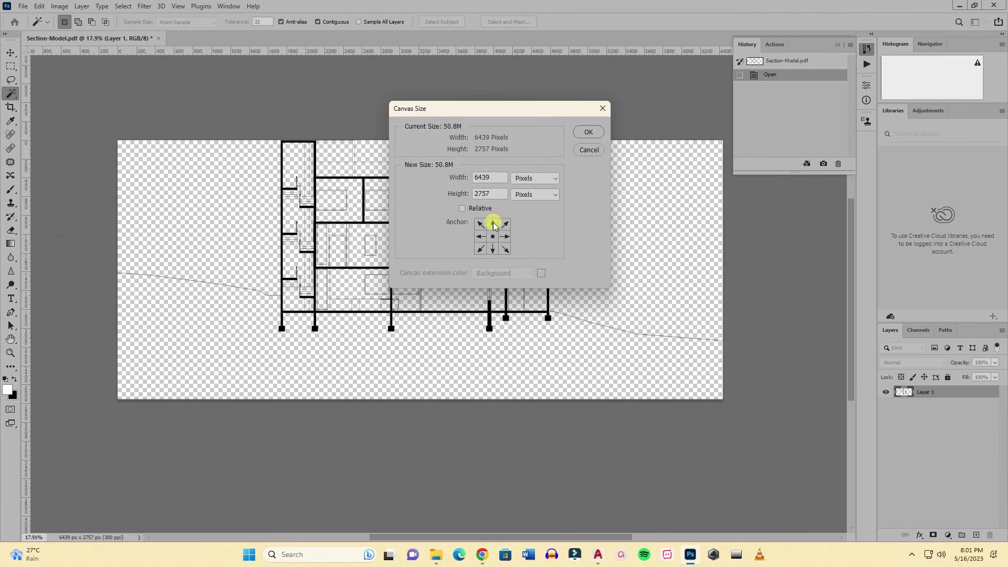
left_click(492, 249)
double_click(480, 194)
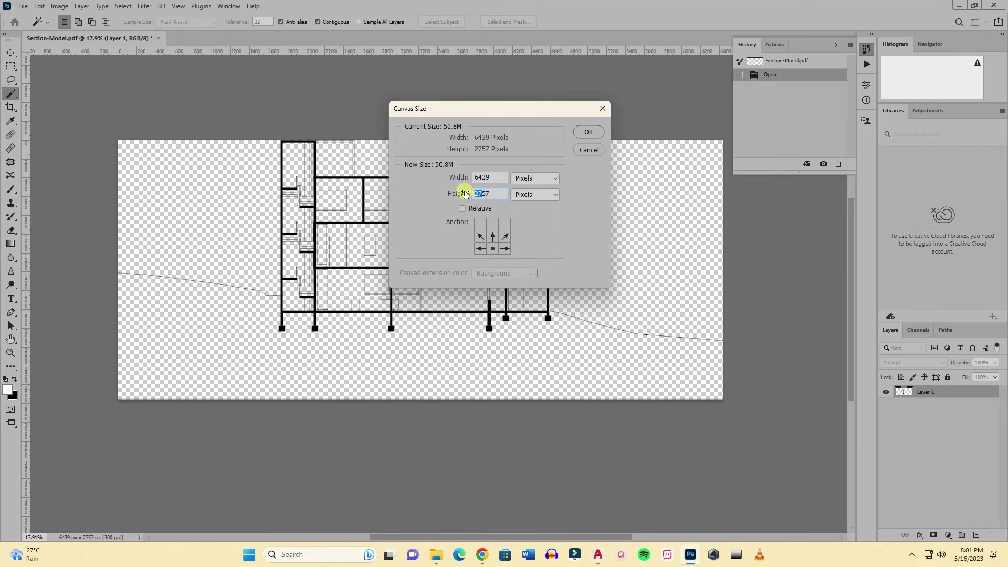
type("4057")
left_click(587, 133)
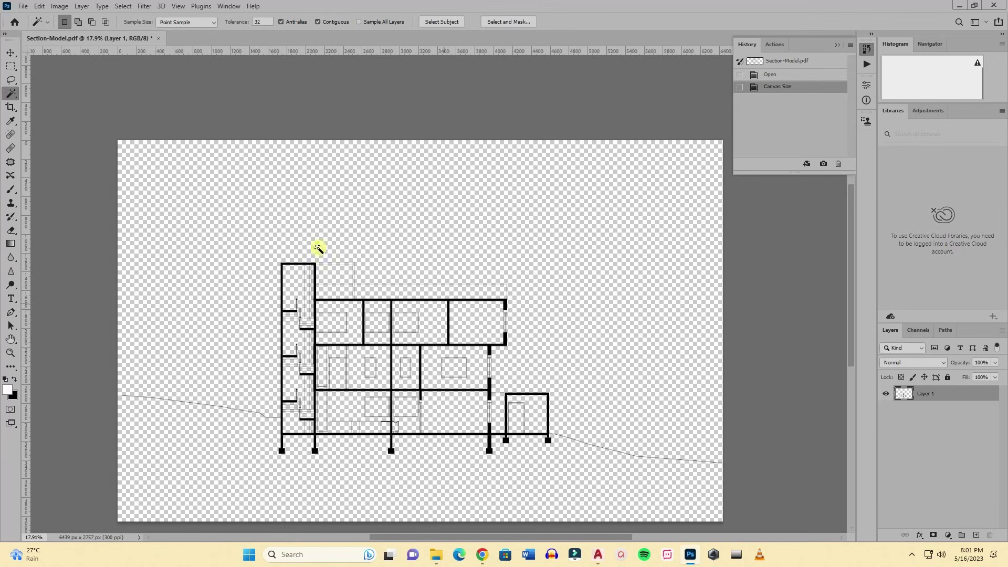
Create a new layer, move it below Layer 1, and name it Background.
scroll(375, 186, "down", 1)
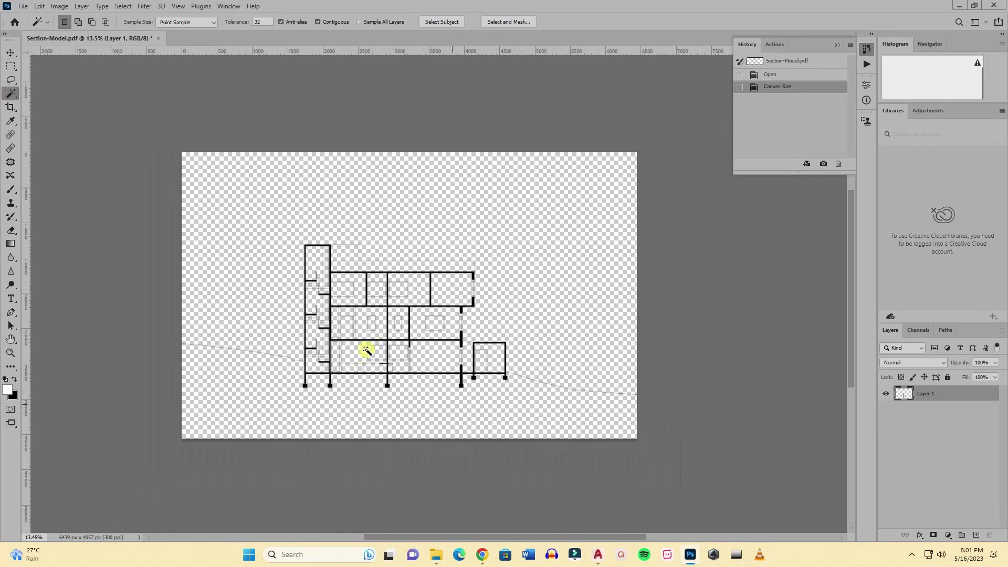
left_click(977, 536)
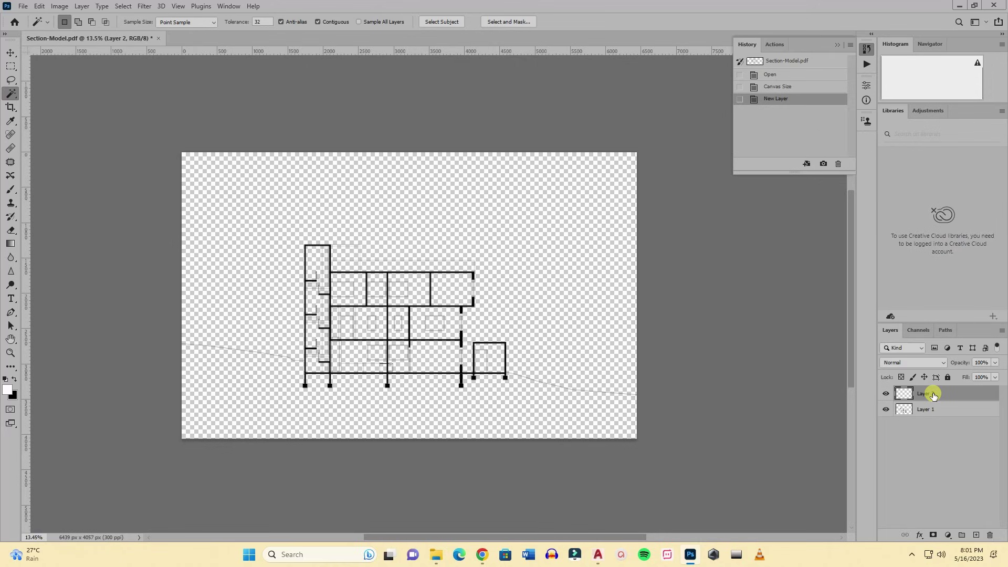
left_click_drag(933, 394, 933, 418)
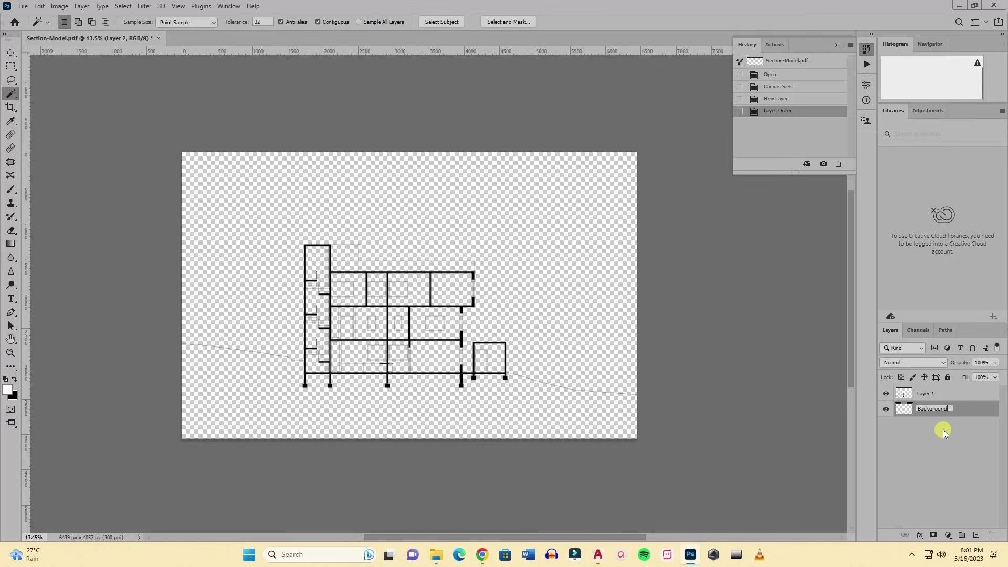
left_click(942, 429)
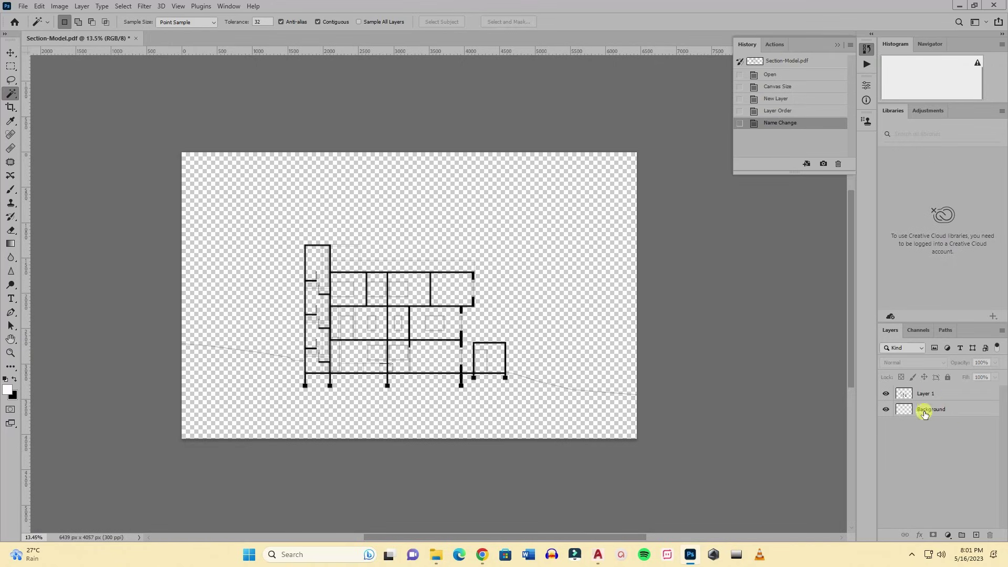
left_click(924, 414)
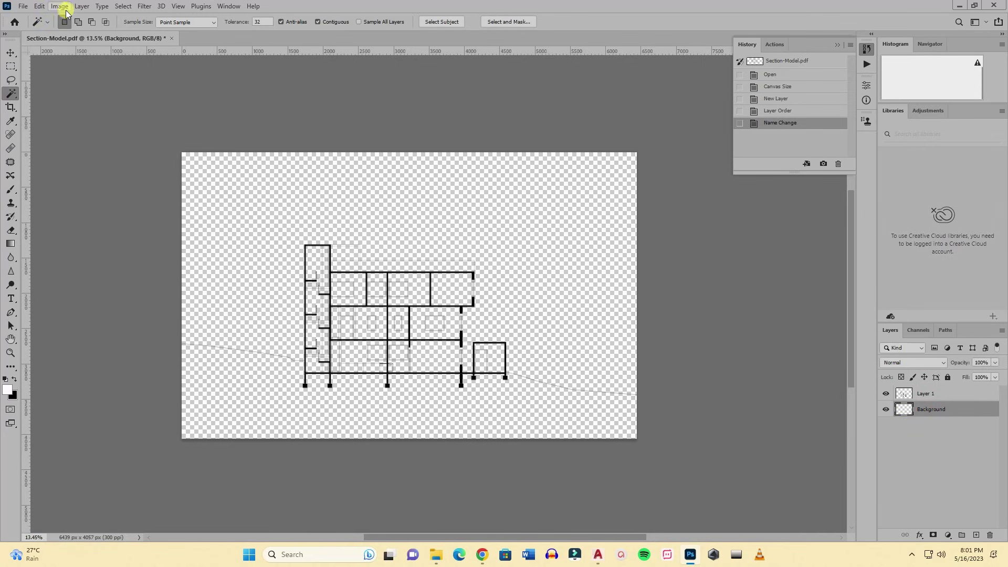
Fill the Background layer with White through Edit > Fill.
left_click(39, 6)
left_click(79, 168)
left_click(490, 138)
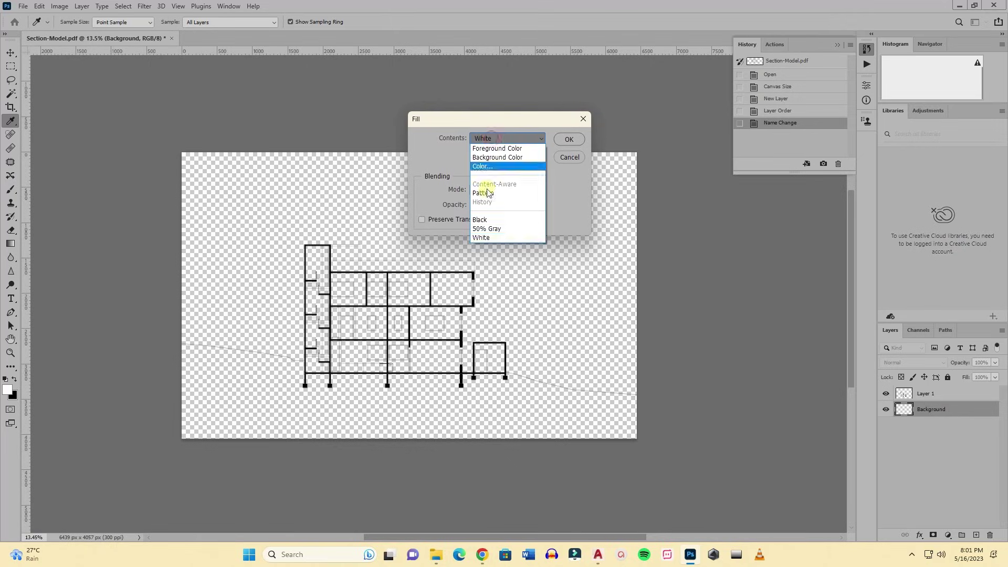
left_click(487, 237)
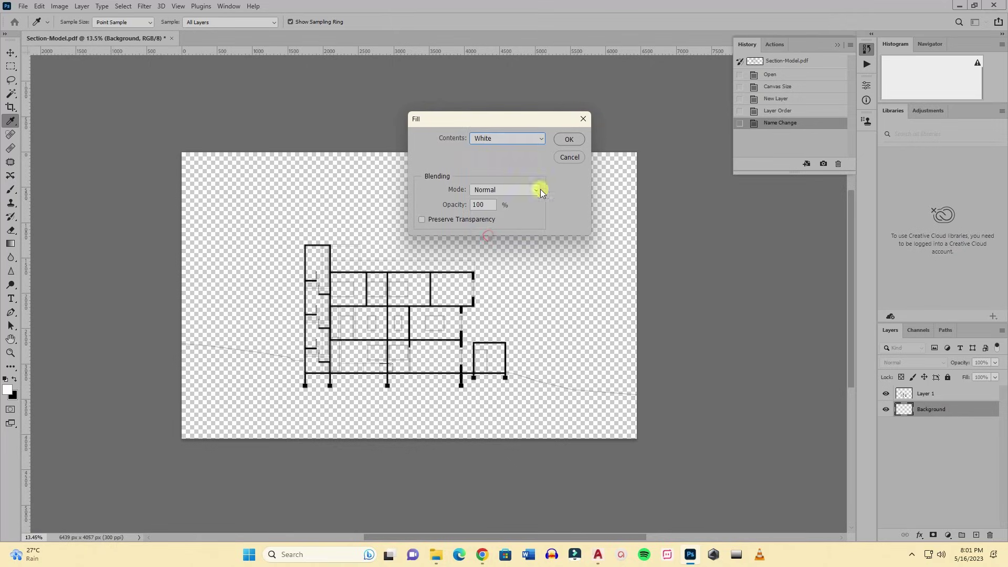
left_click(569, 139)
key("w")
scroll(430, 304, "up", 2)
scroll(461, 235, "down", 1)
scroll(332, 245, "down", 1)
Switch to the Move tool, then open the Others folder in File Explorer and select the sky image.
left_click(11, 52)
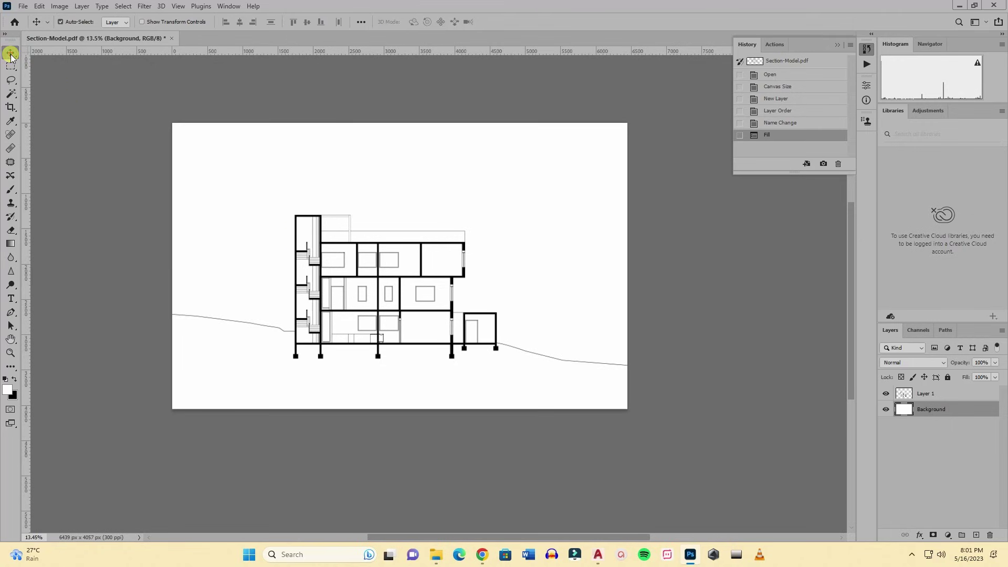
scroll(461, 339, "up", 1)
scroll(444, 265, "down", 2)
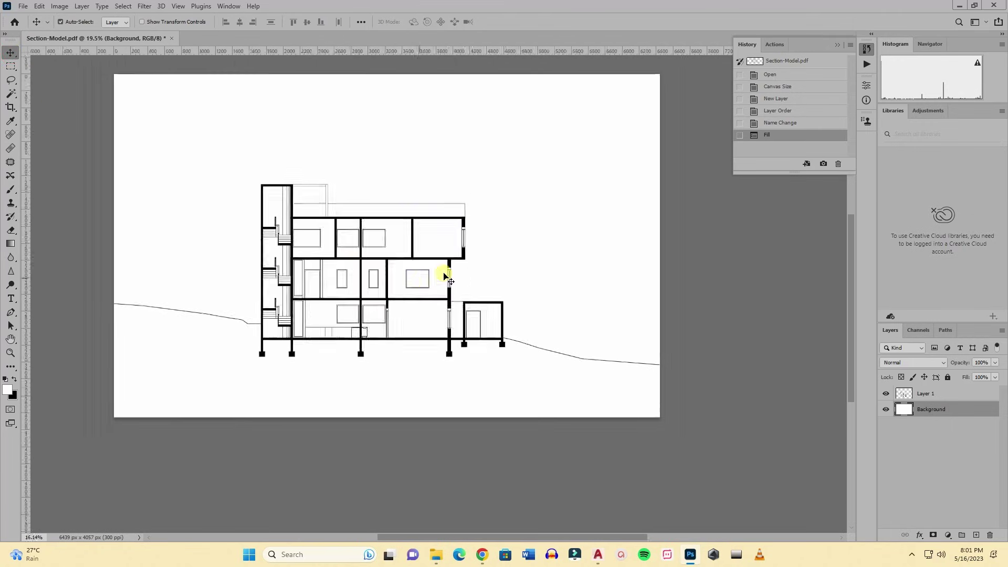
left_click(435, 554)
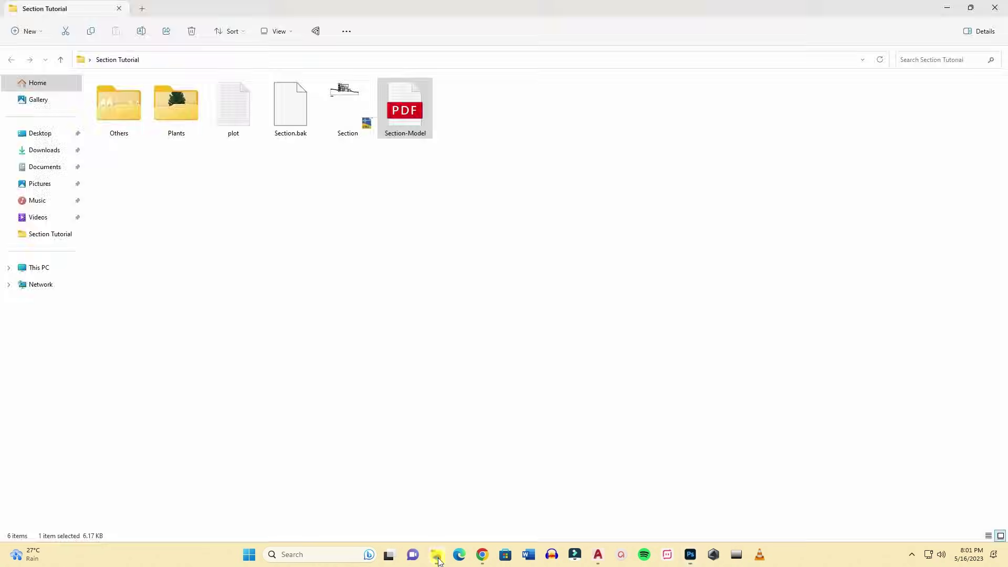
double_click(115, 115)
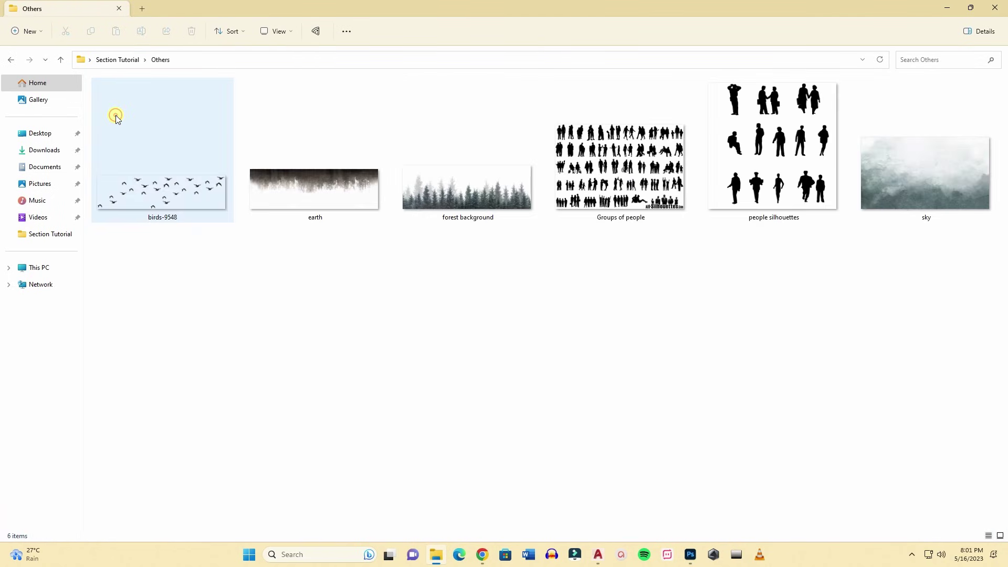
left_click(929, 197)
Place sky.jpg in the document, move it up, shorten its bottom edge, and commit it.
left_click_drag(921, 190, 507, 300)
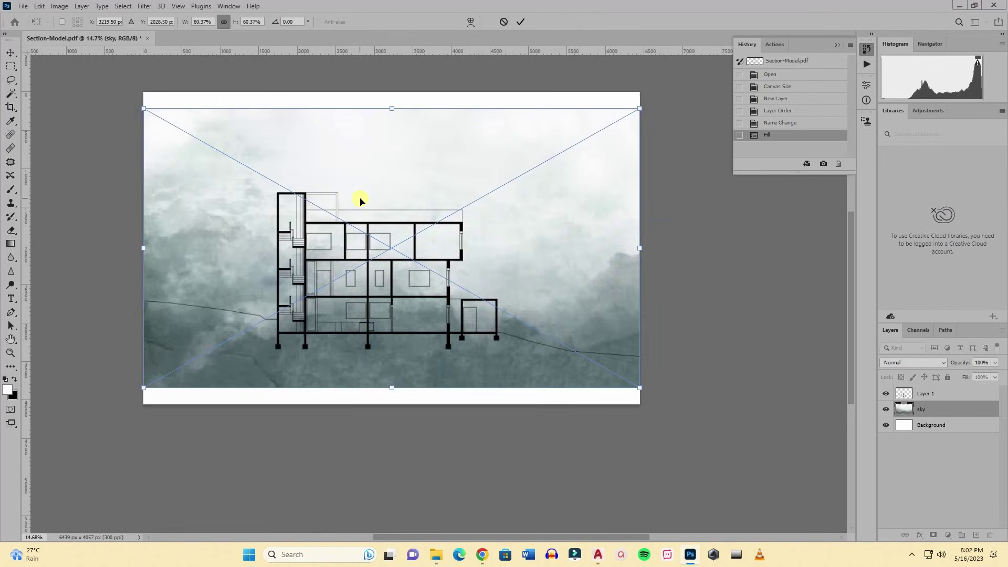
left_click_drag(361, 200, 361, 186)
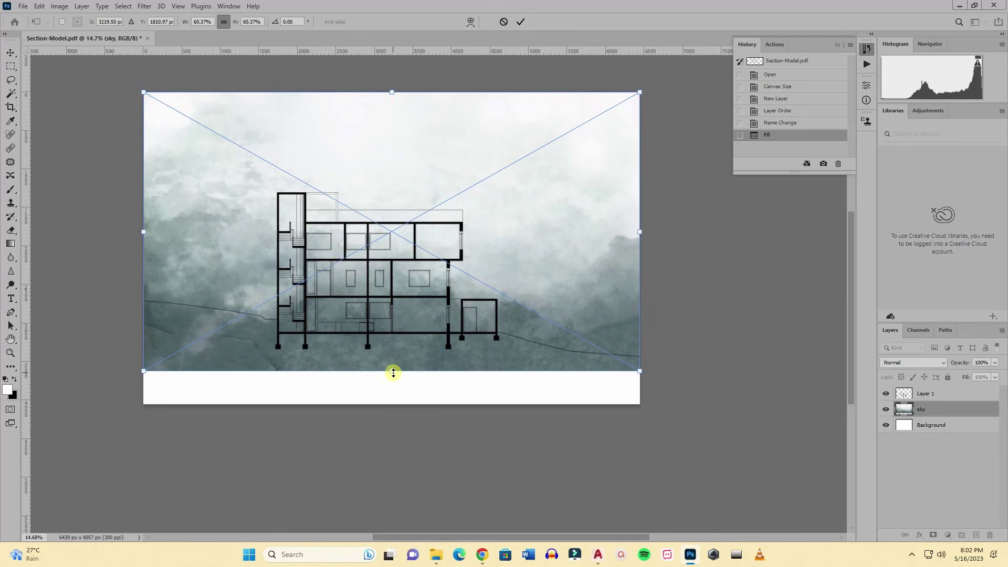
left_click_drag(393, 372, 392, 360)
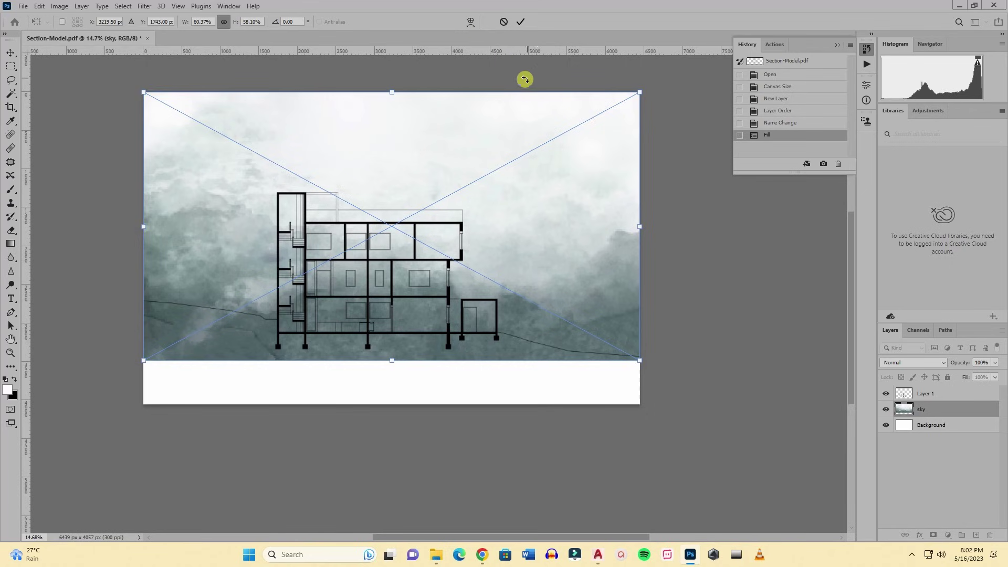
left_click(521, 21)
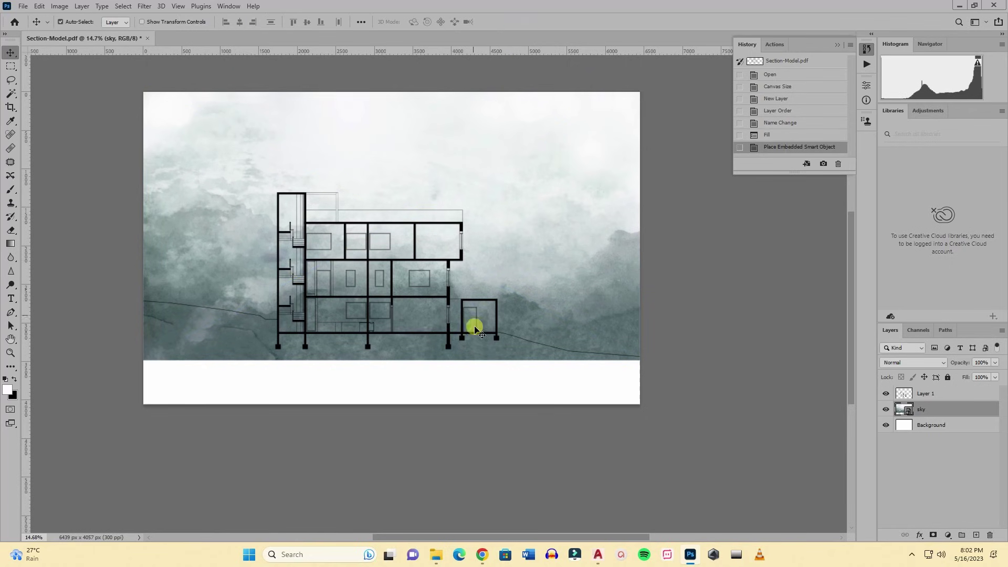
Rasterize the sky layer.
scroll(474, 329, "up", 4)
scroll(543, 331, "down", 1)
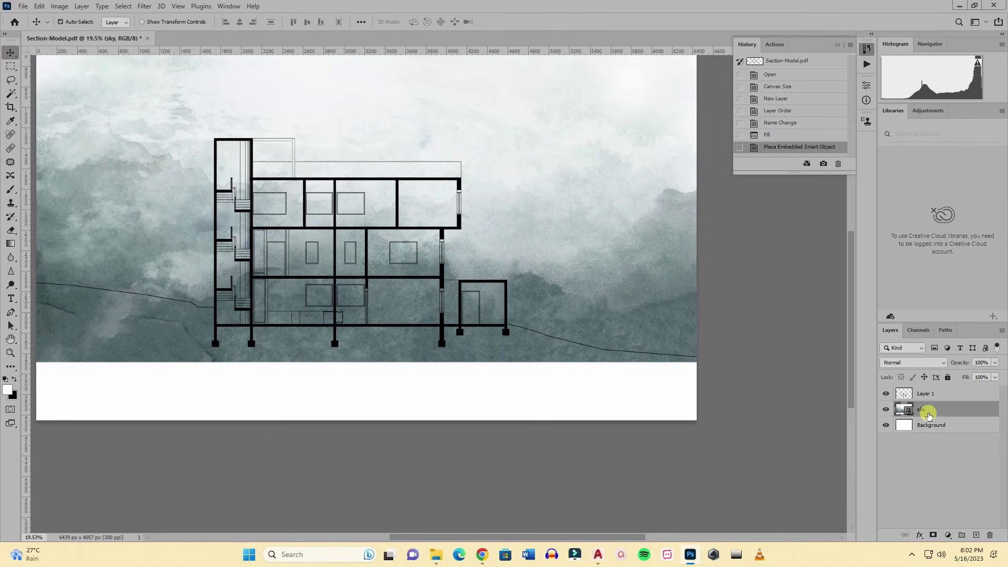
right_click(939, 413)
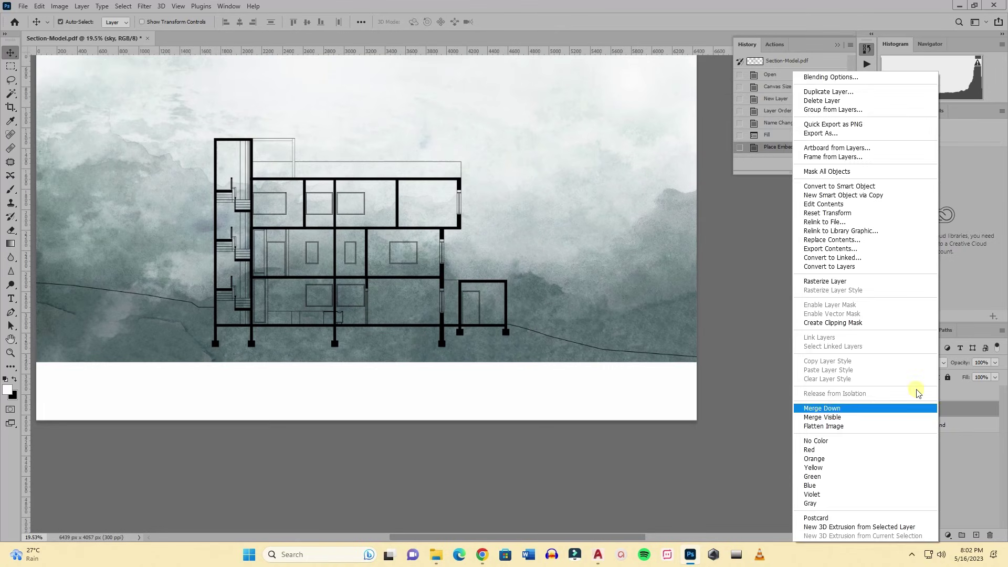
left_click(838, 286)
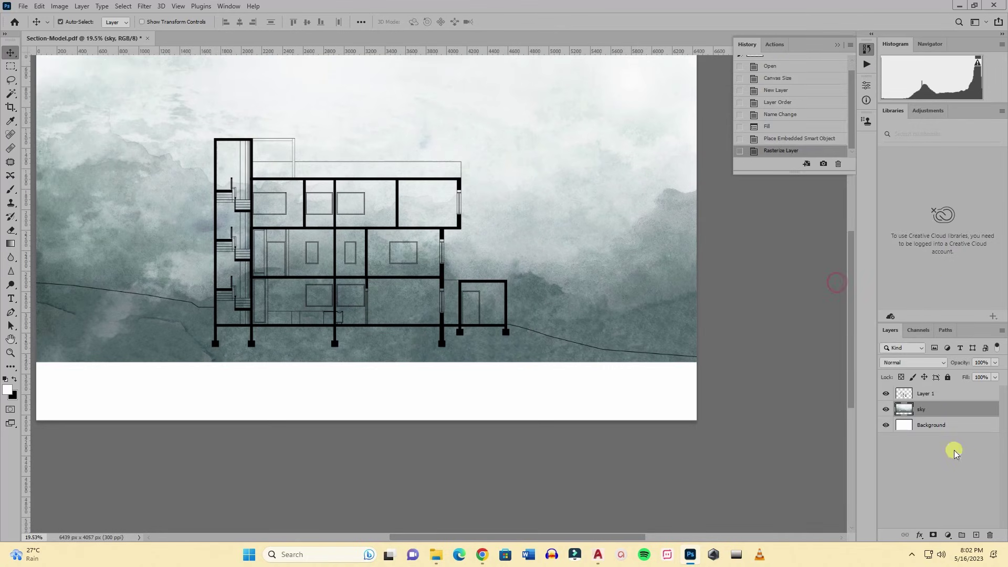
Use the Magic Wand on Layer 1 to select the ground area below the section line.
left_click(926, 397)
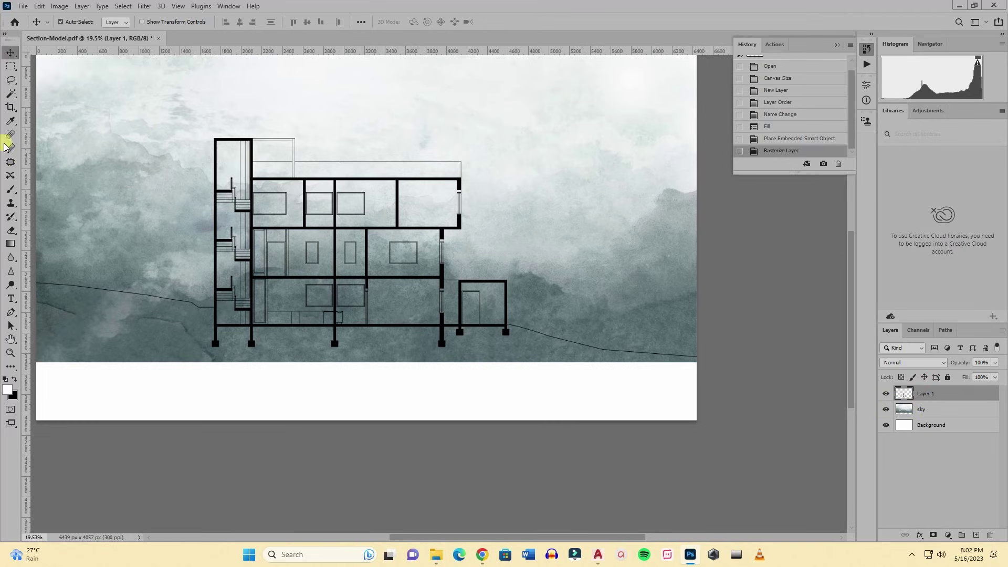
left_click(11, 95)
scroll(589, 327, "down", 3)
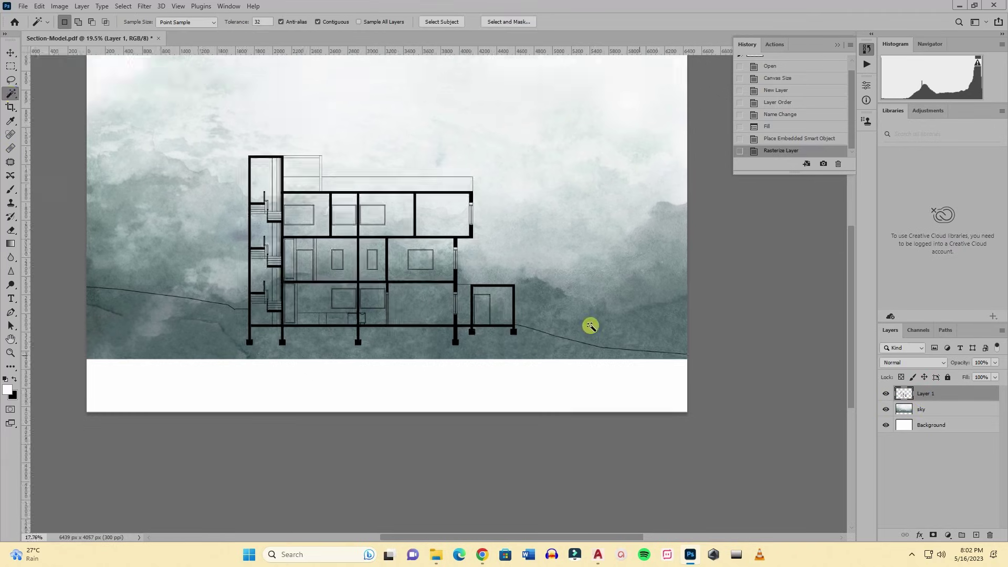
scroll(328, 363, "up", 2)
left_click(327, 363)
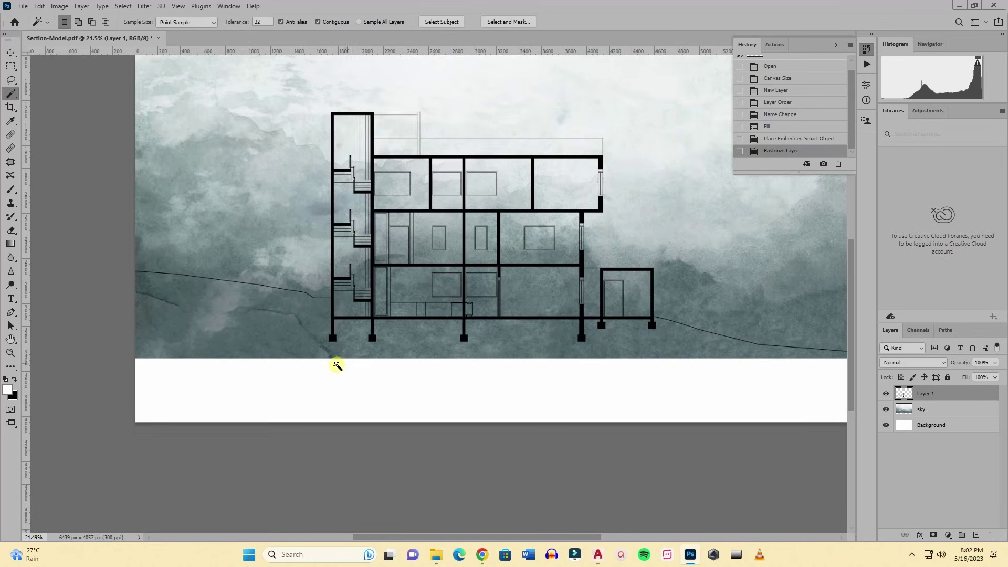
left_click(254, 338)
left_click(933, 409)
left_click(925, 393)
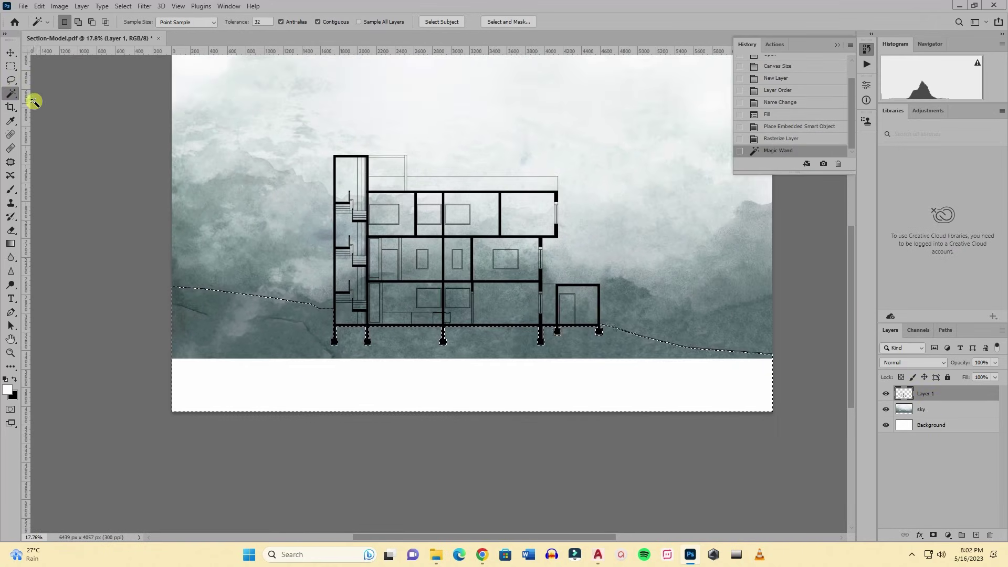
left_click(274, 346)
Cut the sky layer's pixels inside that ground selection, leaving white ground.
left_click(932, 409)
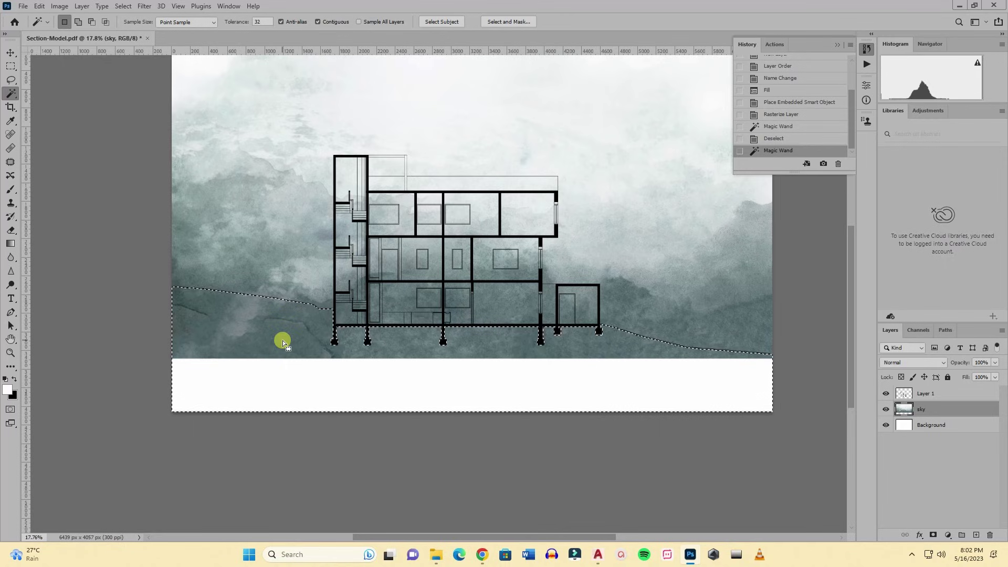
key("ctrl+x")
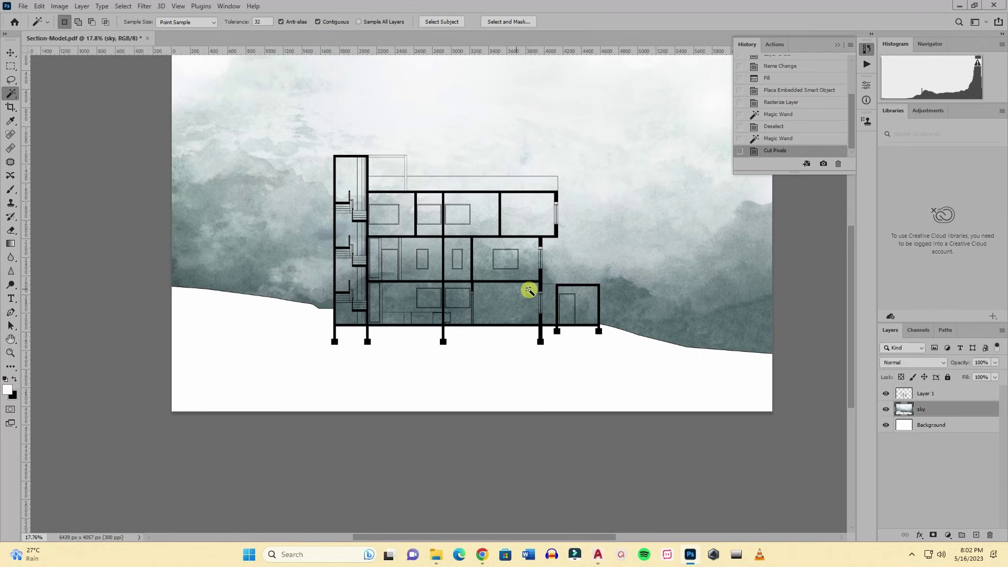
scroll(445, 423, "down", 1)
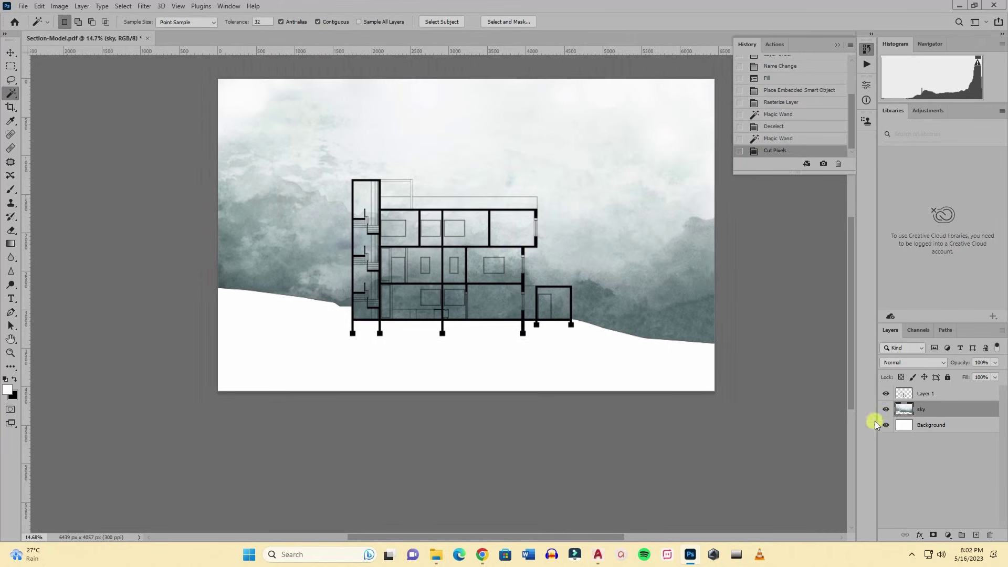
Select the open sky on Layer 1 with the Magic Wand and invert the selection.
left_click(948, 396)
scroll(603, 252, "up", 2)
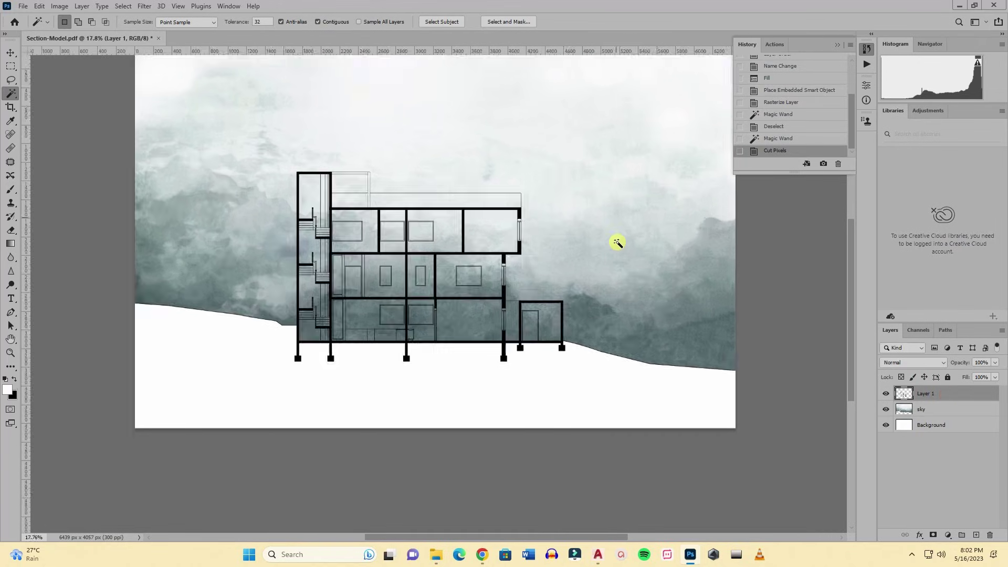
left_click(574, 247)
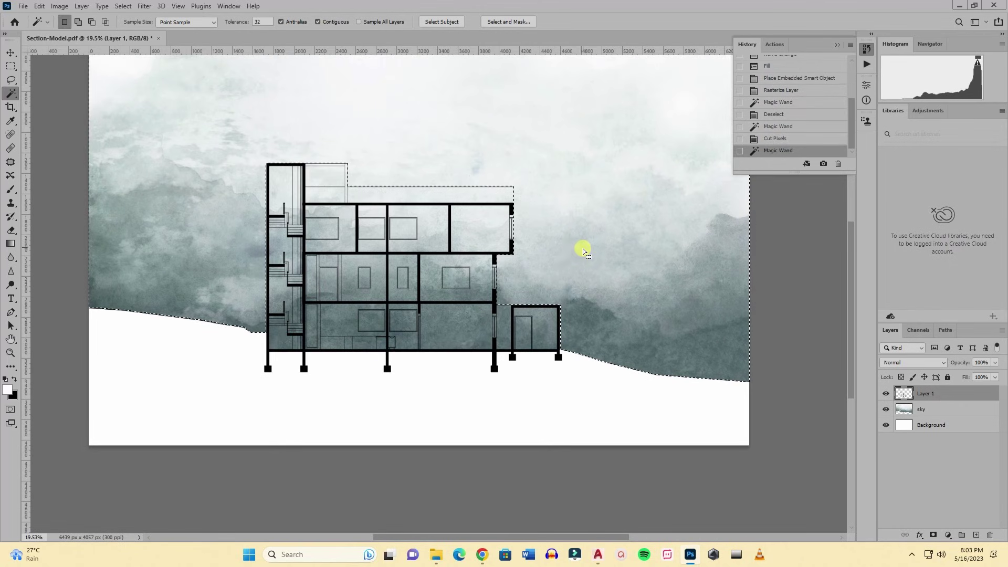
right_click(583, 248)
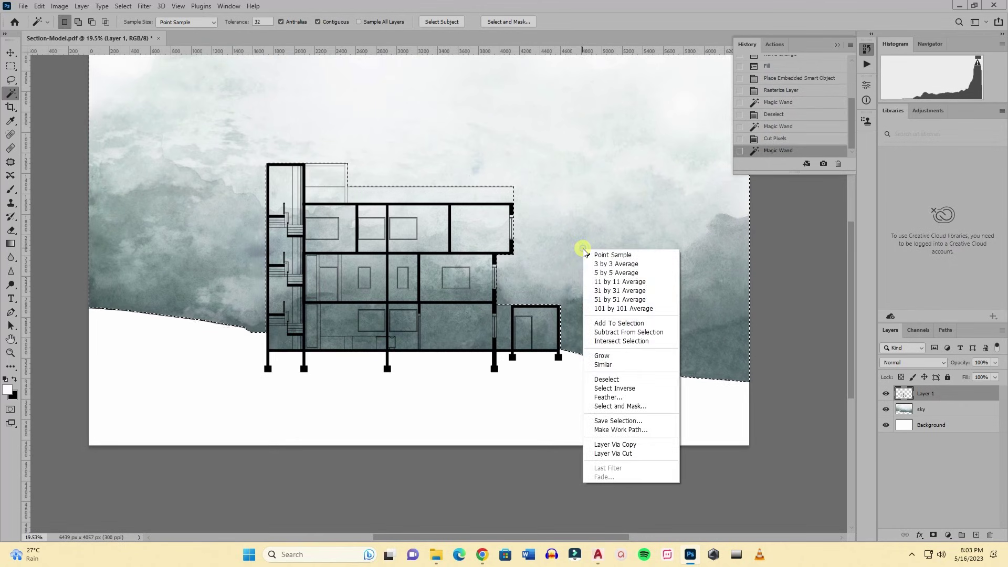
left_click(614, 388)
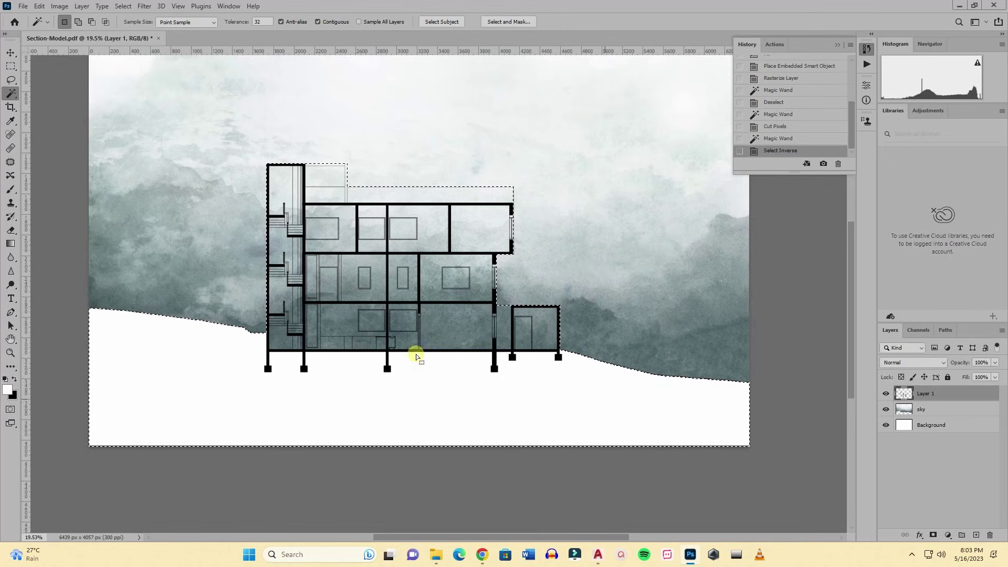
Subtract every window, door and glazing panel opening from the selection.
scroll(340, 141, "up", 2)
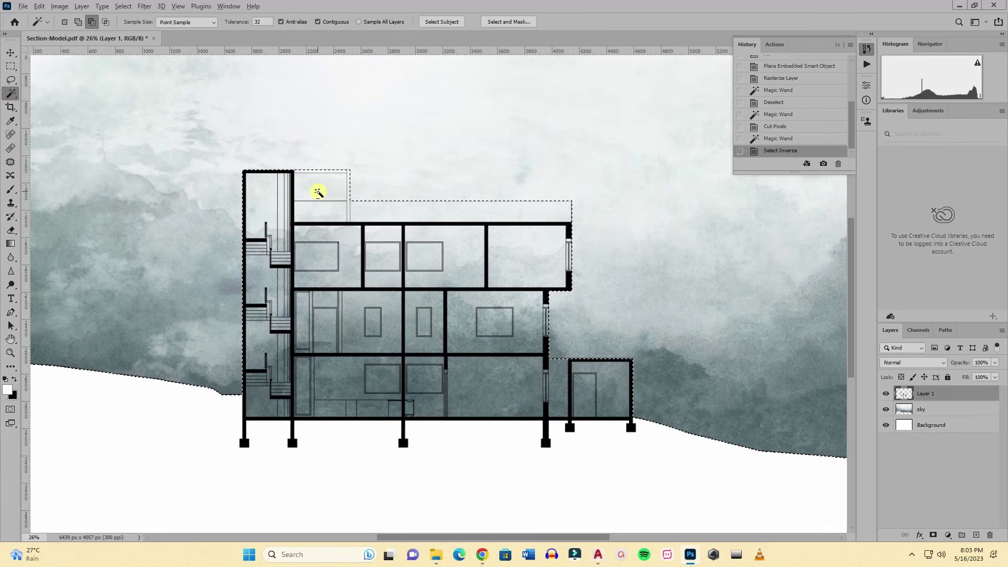
left_click(325, 191)
left_click(429, 260, "alt")
left_click(382, 261, "alt")
left_click(318, 257, "alt")
left_click(372, 322, "alt")
left_click(324, 325, "alt")
left_click(304, 327, "alt")
left_click(306, 371, "alt")
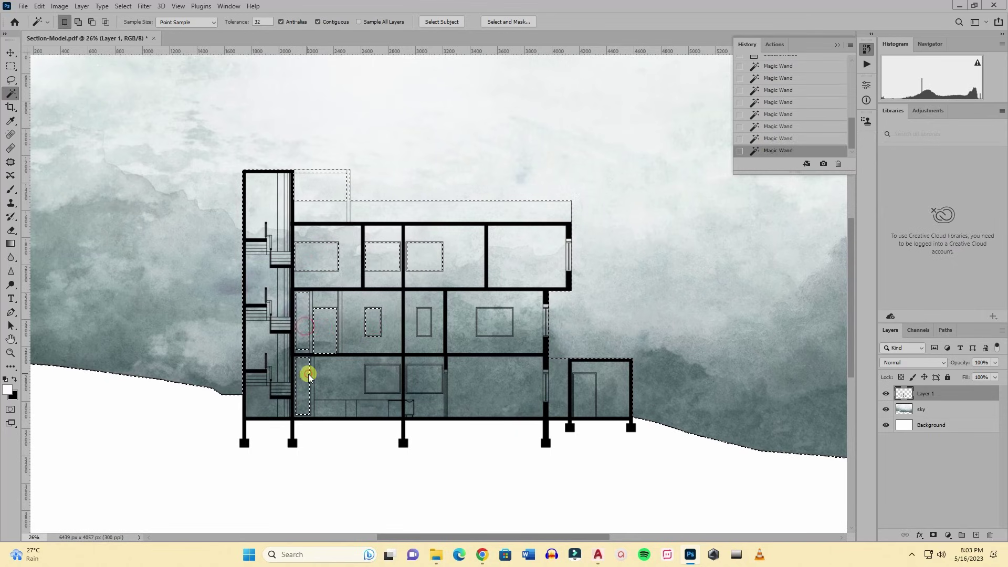
left_click(382, 378, "alt")
left_click(428, 385, "alt")
left_click(423, 320, "alt")
left_click(502, 321, "alt")
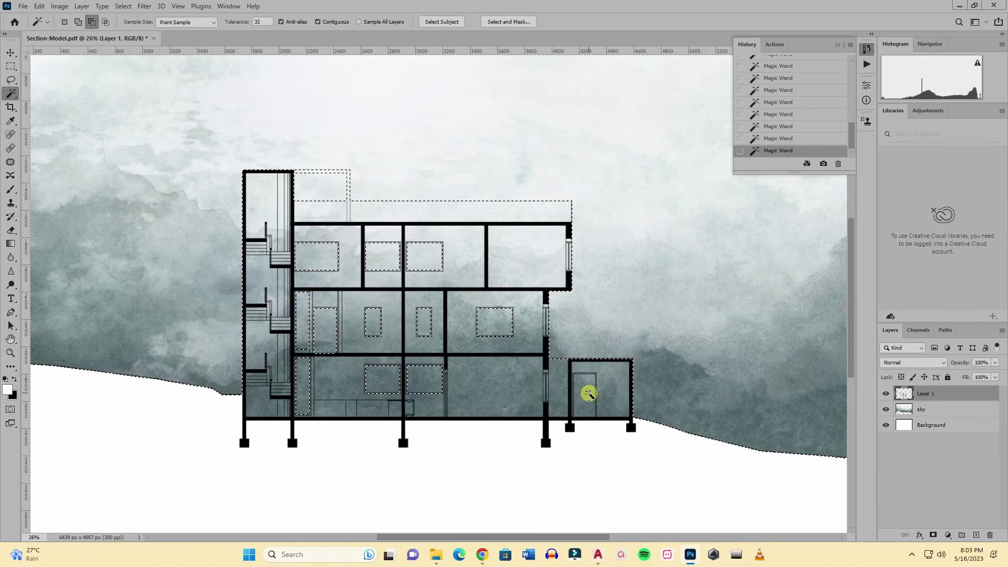
left_click(472, 256)
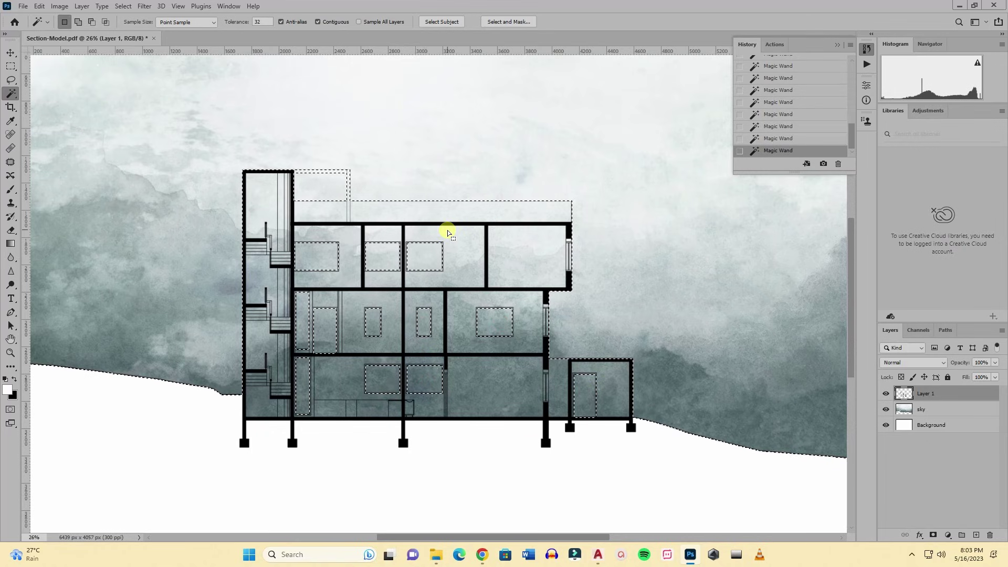
Cut the sky layer's pixels from the selected room interiors.
scroll(447, 232, "down", 1)
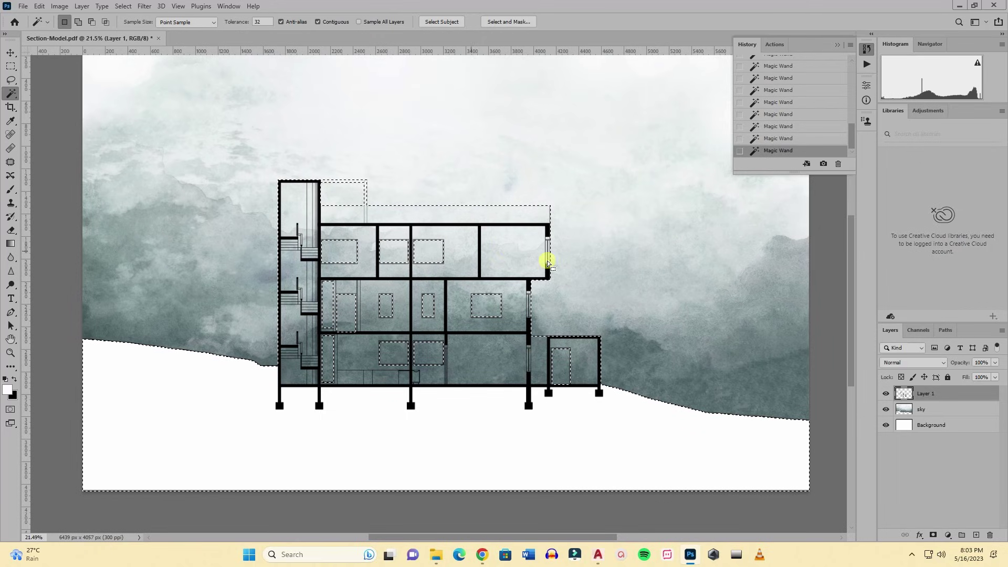
scroll(366, 326, "down", 1)
left_click(945, 410)
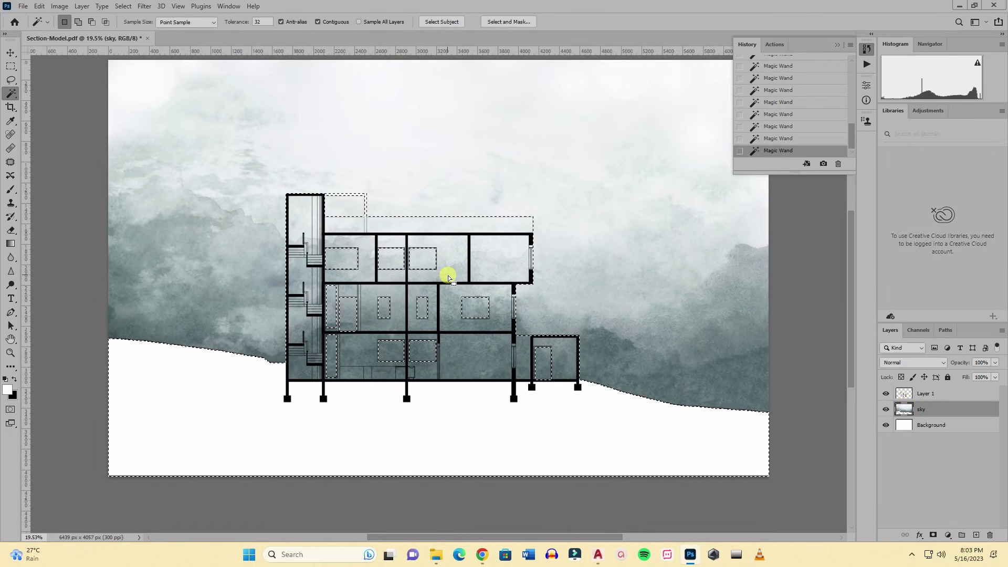
key("ctrl+x")
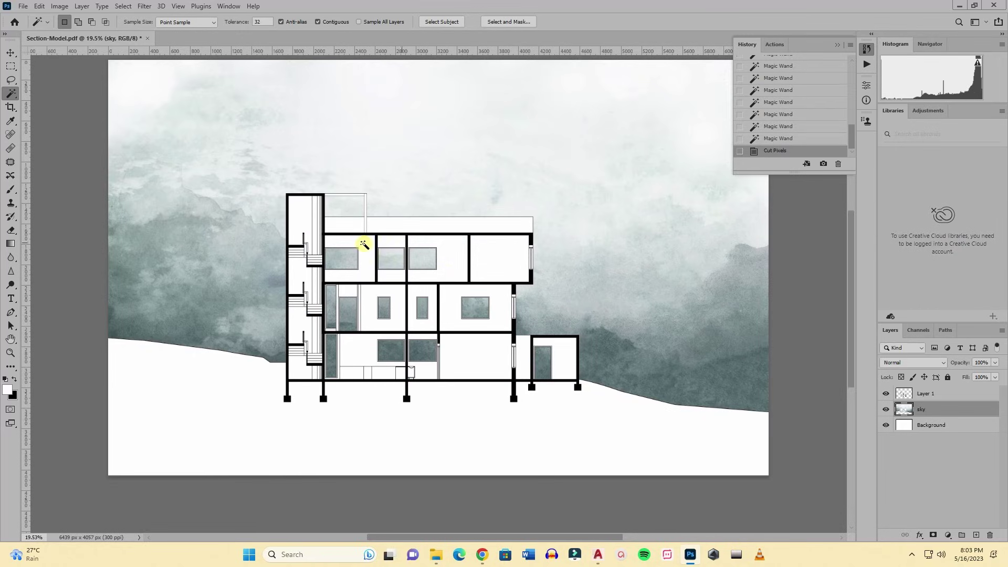
Select the sky around the building on Layer 1 and invert to cover the building.
scroll(369, 212, "up", 1)
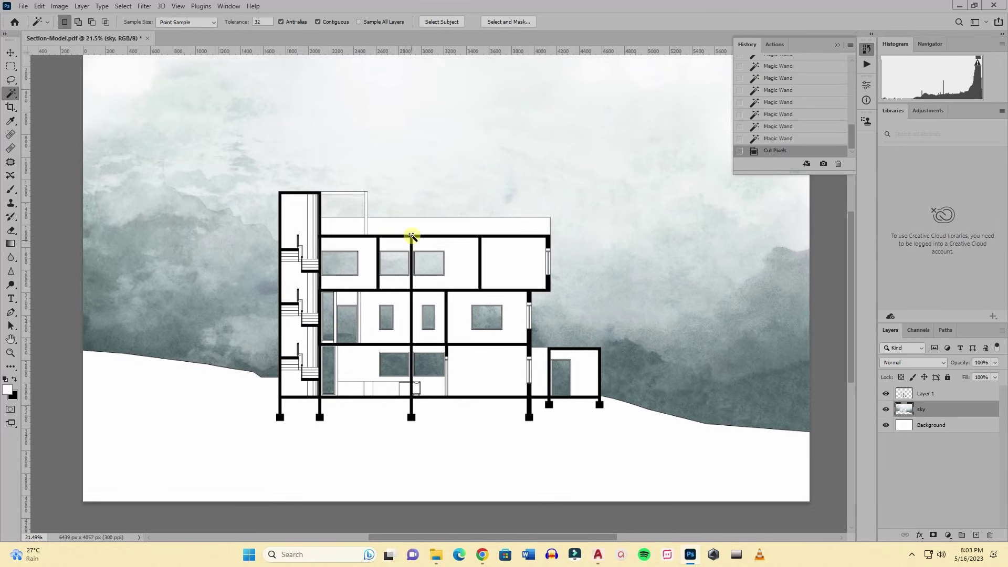
left_click(927, 394)
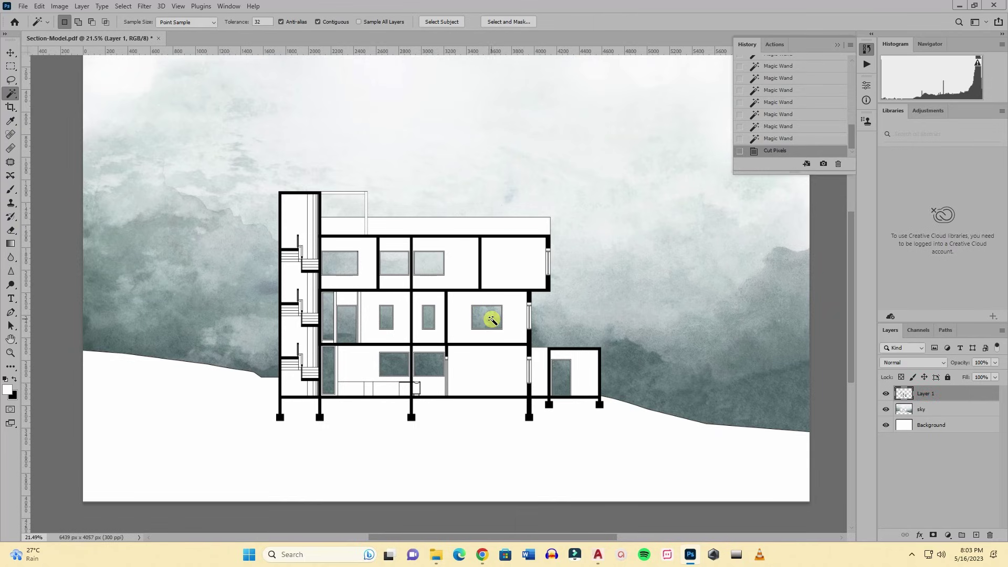
scroll(478, 322, "up", 5)
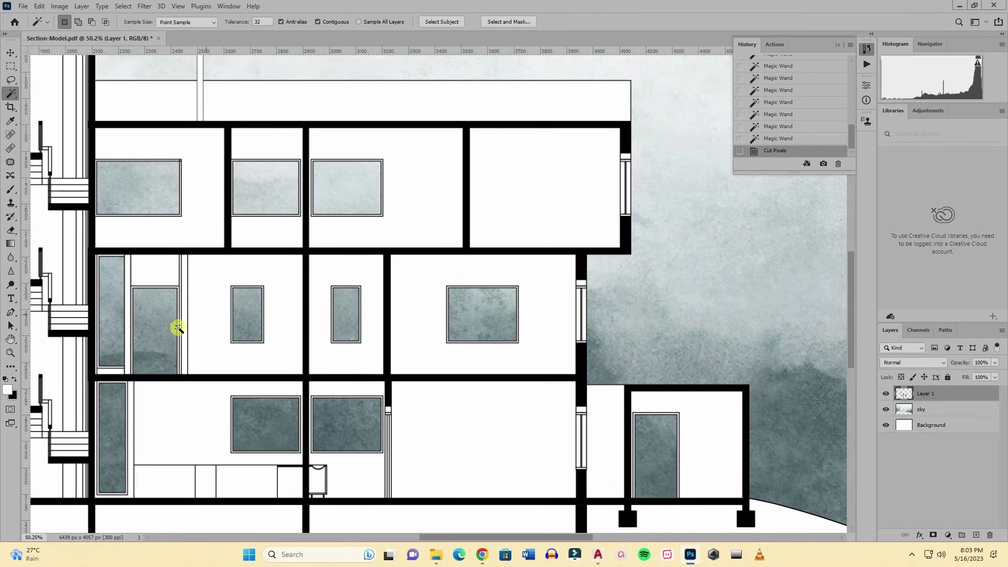
scroll(371, 266, "down", 3)
scroll(371, 266, "down", 1)
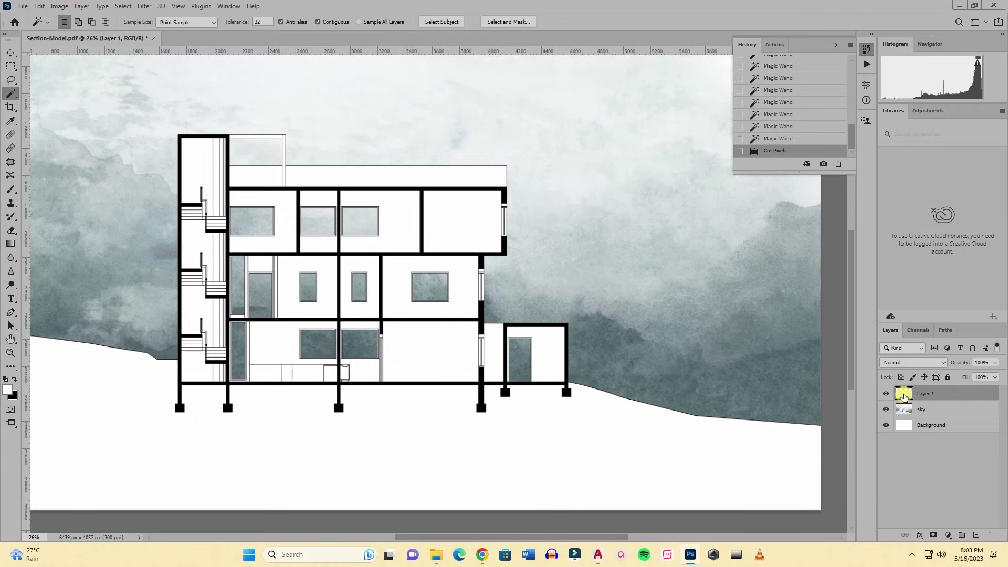
right_click(903, 396)
left_click(770, 224)
left_click(761, 223)
scroll(583, 290, "down", 1)
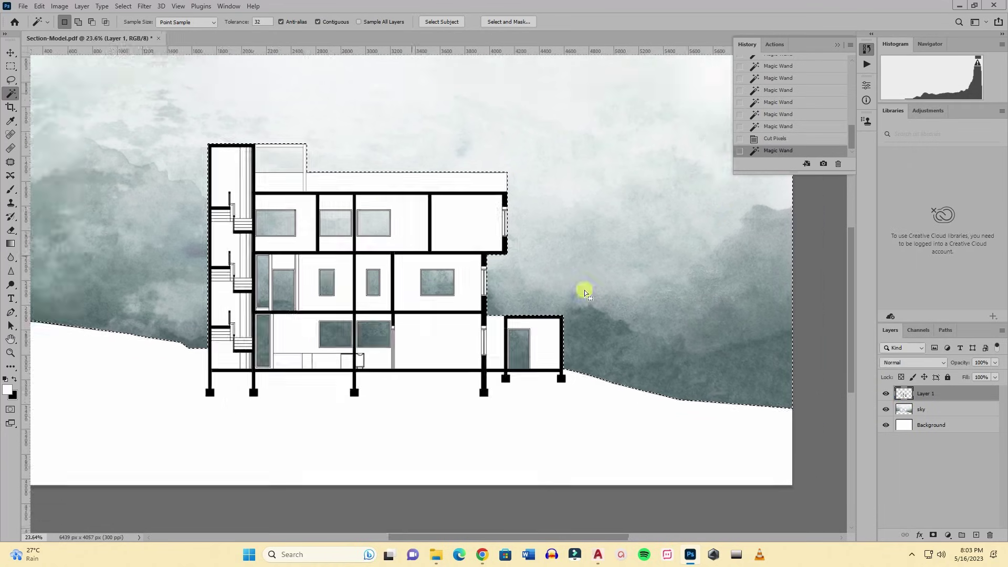
scroll(547, 263, "down", 1)
right_click(547, 260)
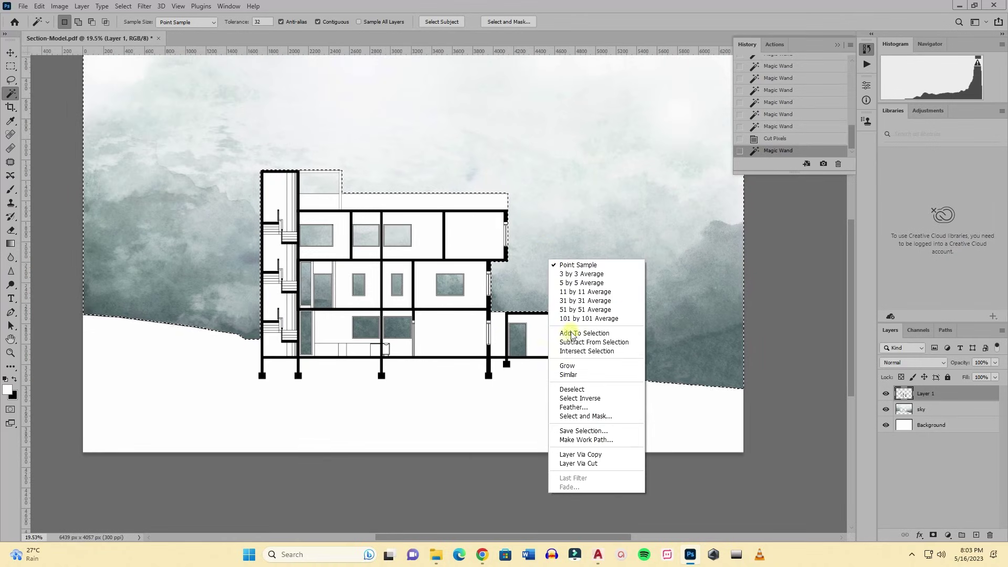
left_click(582, 398)
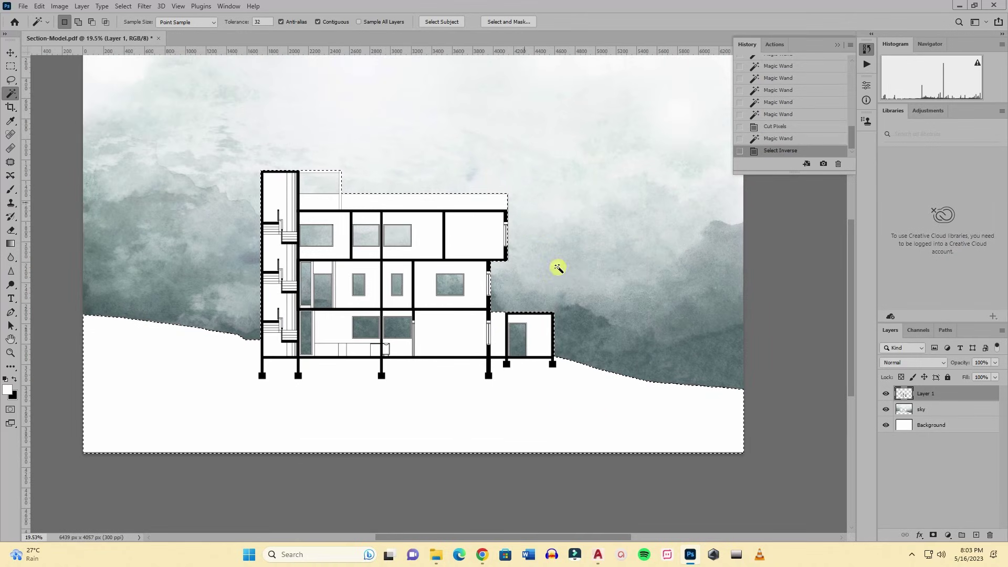
Move the window sky pixels from the sky layer onto a new layer.
left_click(913, 408)
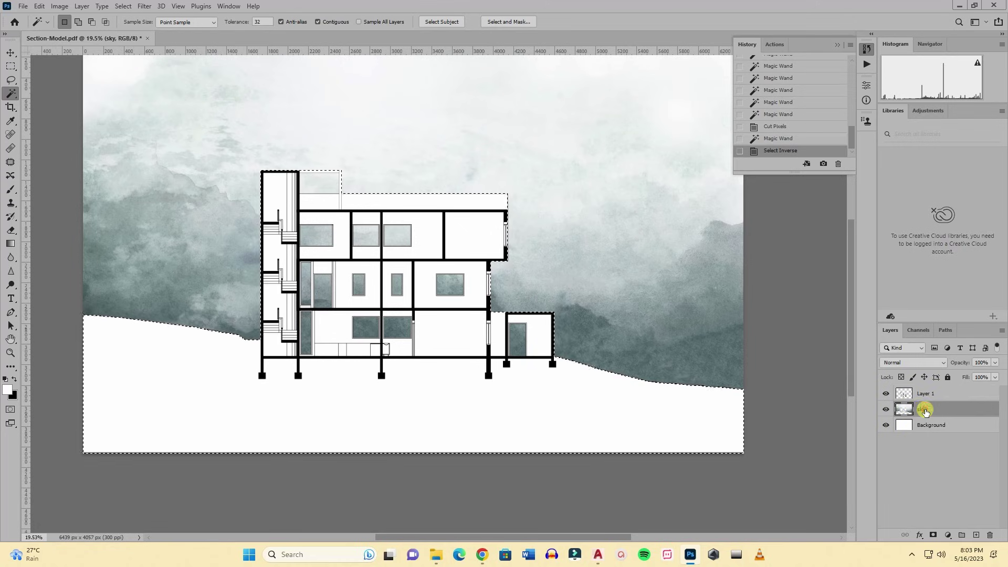
right_click(403, 245)
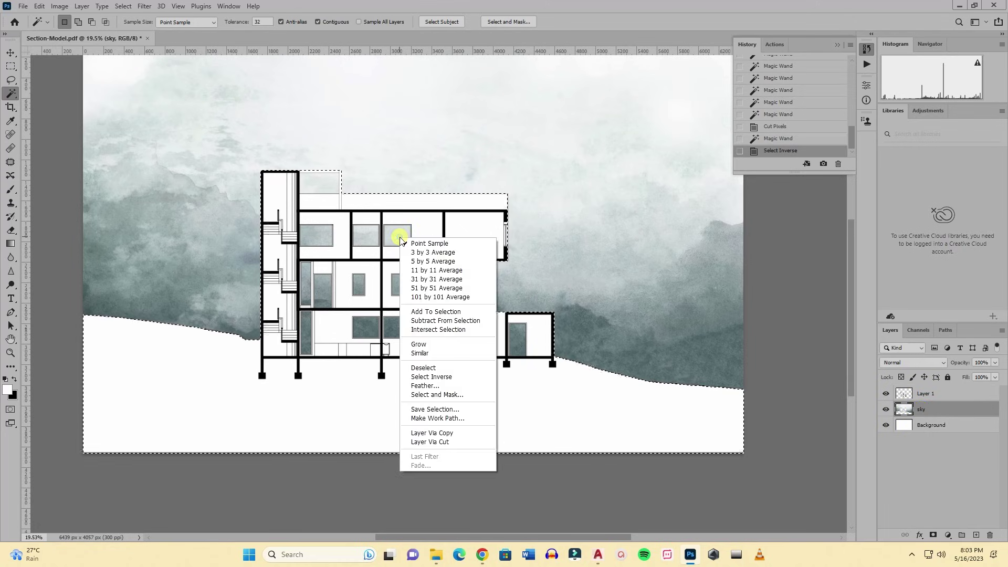
left_click(449, 441)
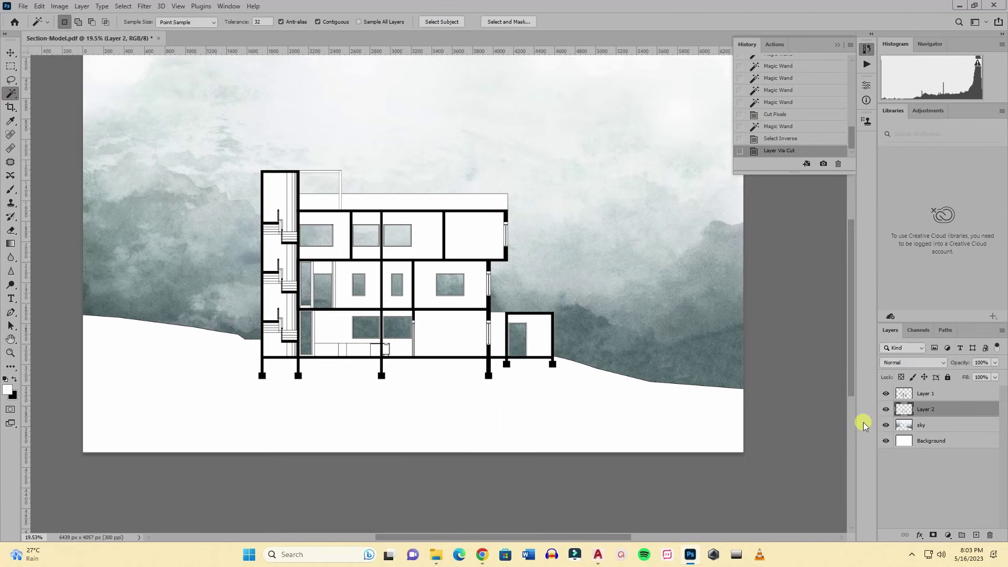
Compare Layer 2 on and off, leave it visible, and lower its opacity to 47%.
left_click(885, 409)
left_click(886, 409)
left_click(885, 409)
left_click(886, 408)
left_click(885, 409)
left_click(885, 409)
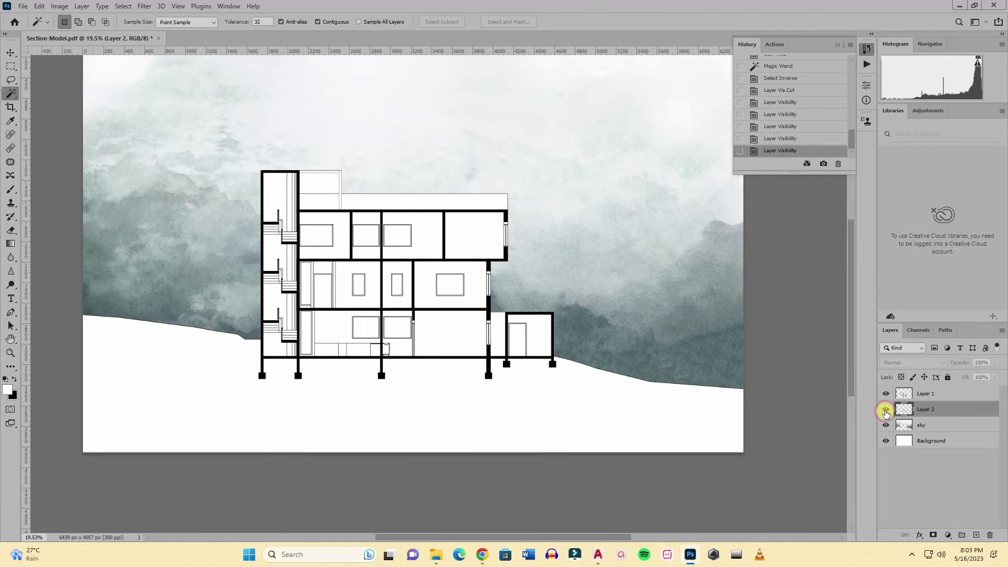
left_click(885, 411)
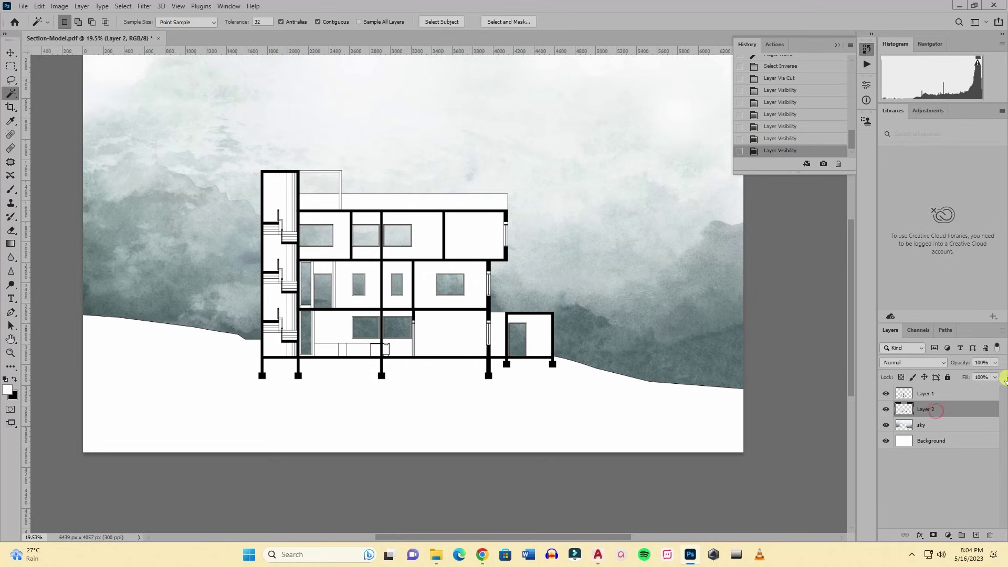
left_click(994, 362)
left_click_drag(996, 373, 982, 372)
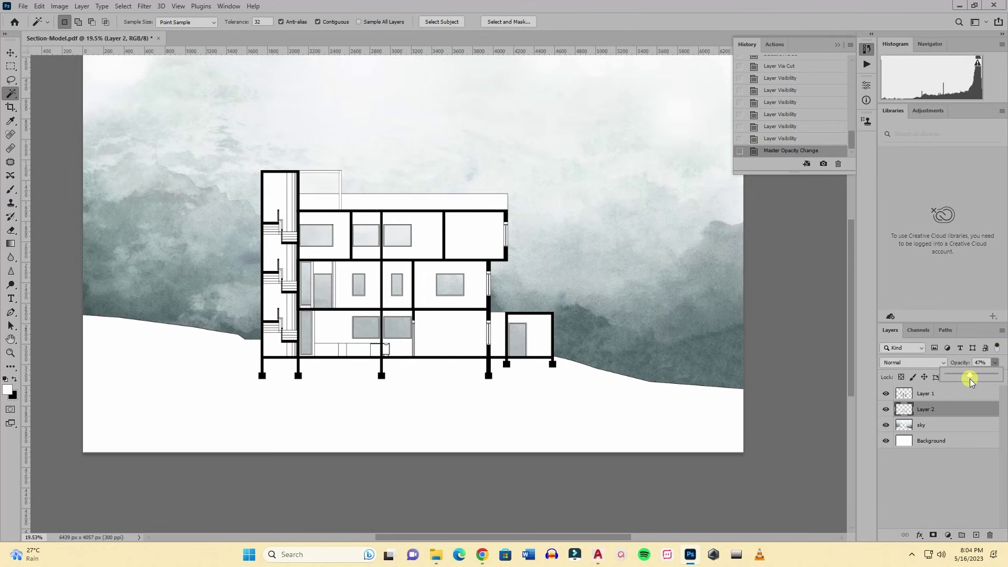
scroll(320, 345, "down", 2)
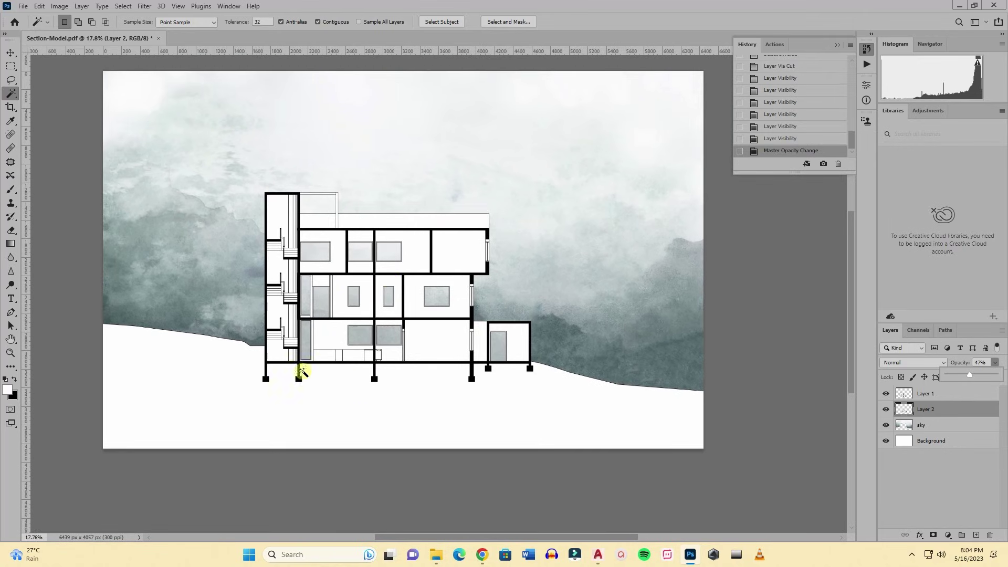
Drag the earth image from the Others folder into the document, below the building, slightly widened.
left_click(436, 555)
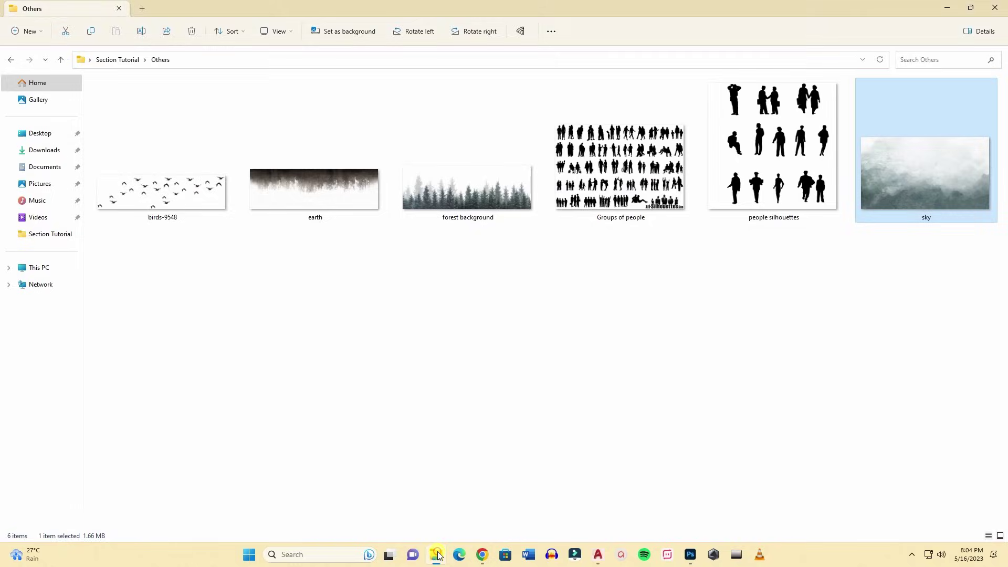
left_click(311, 192)
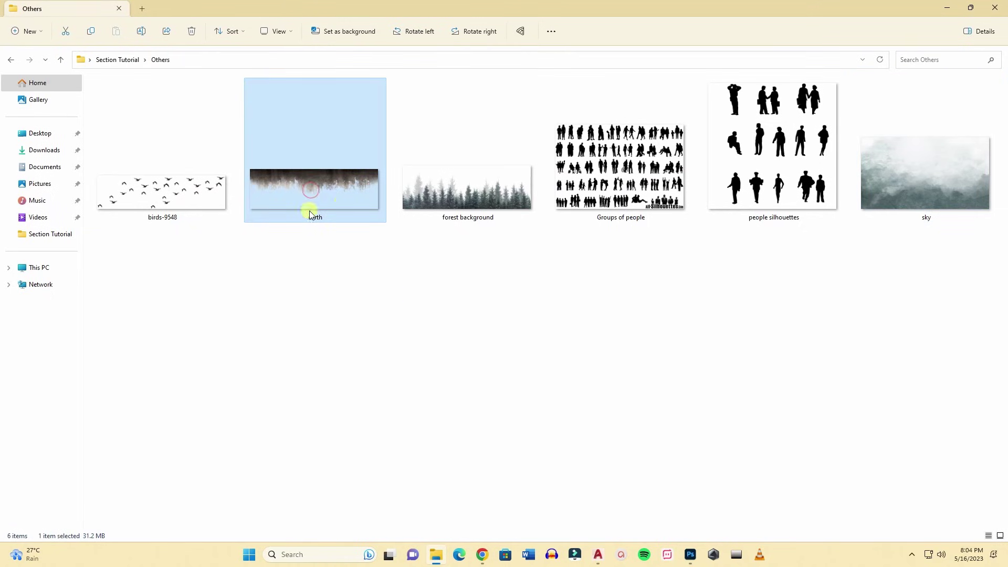
left_click_drag(342, 209, 488, 412)
left_click_drag(394, 198, 383, 338)
left_click_drag(698, 414, 703, 412)
scroll(541, 220, "down", 1)
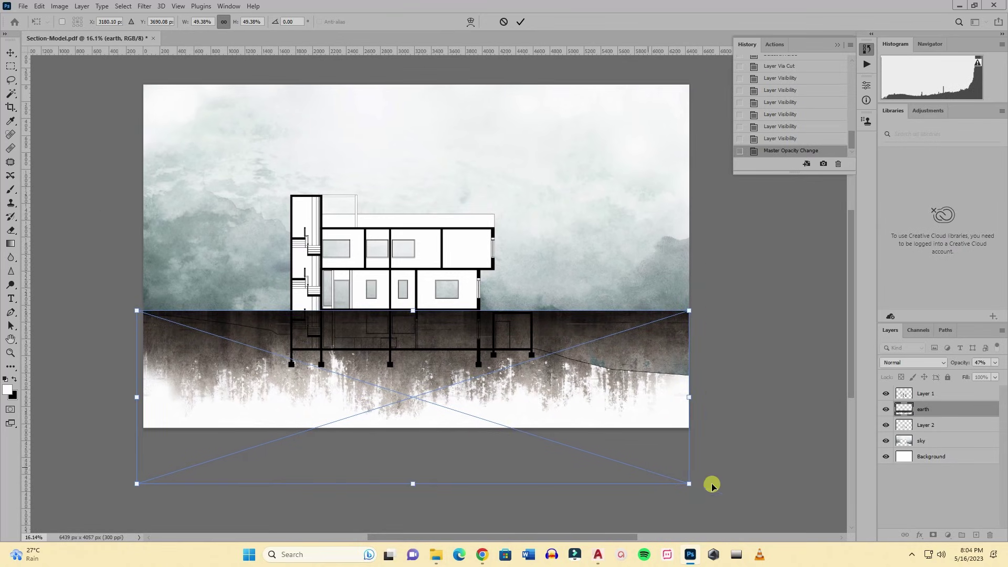
Narrow the earth image to 38.54% width, nudge it left and down, and commit it.
left_click_drag(695, 494, 694, 493)
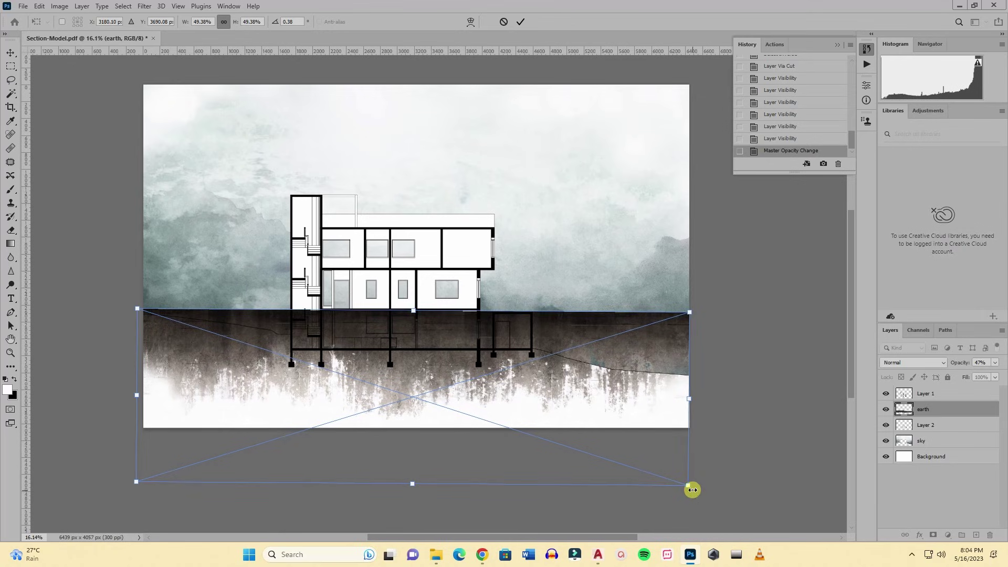
left_click_drag(692, 399, 562, 396)
scroll(401, 425, "up", 3)
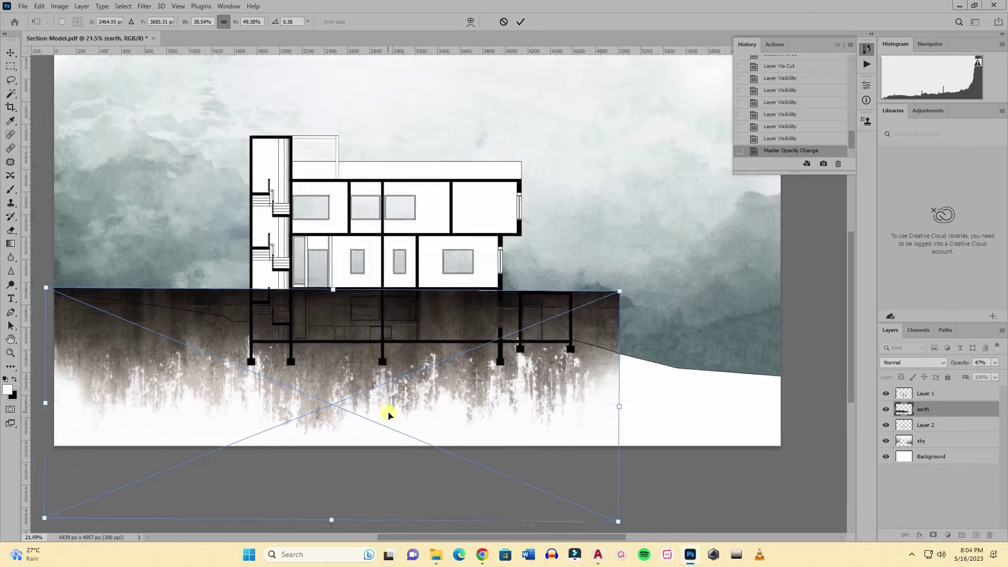
mouse_move(388, 375)
left_mouse_down()
mouse_move(384, 361)
mouse_move(396, 374)
mouse_move(383, 379)
left_mouse_up()
scroll(762, 410, "down", 2)
left_click(521, 21)
left_click(12, 53)
scroll(218, 335, "down", 2)
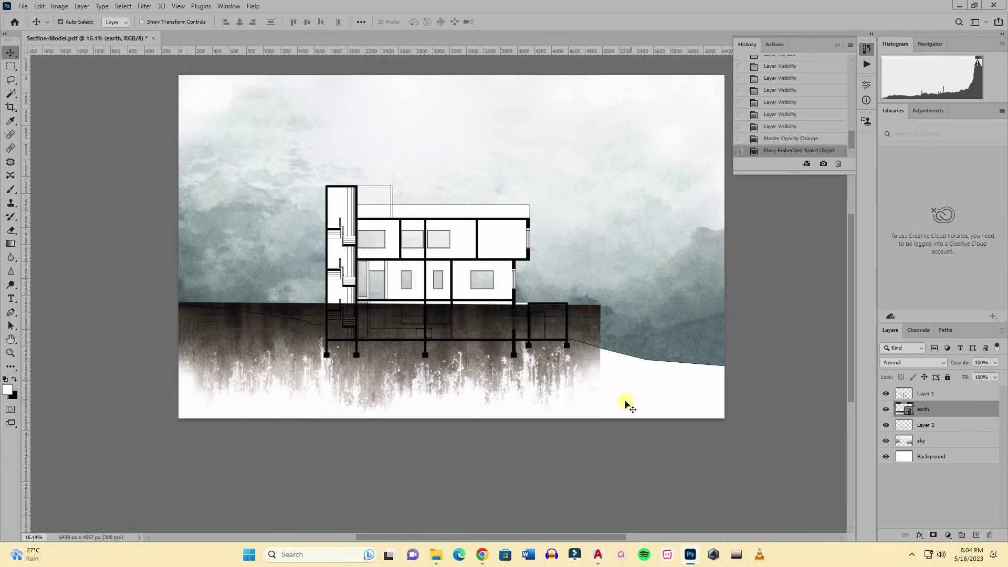
Alt-drag a copy of the earth texture to the right, then nudge it left and lower.
left_click_drag(458, 375, 760, 389)
scroll(277, 309, "down", 2)
scroll(276, 308, "up", 5)
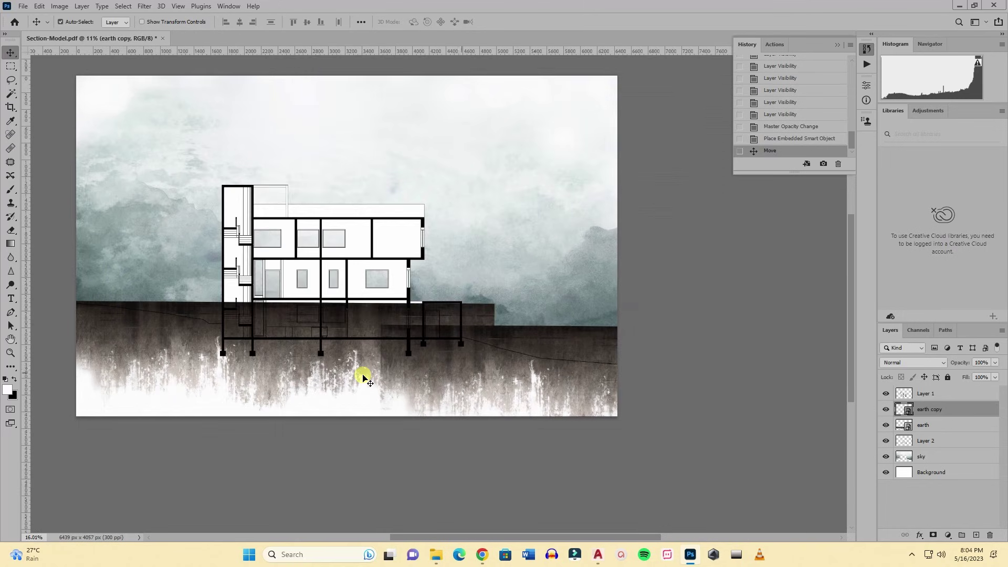
left_click_drag(437, 349, 412, 349)
scroll(356, 290, "down", 2)
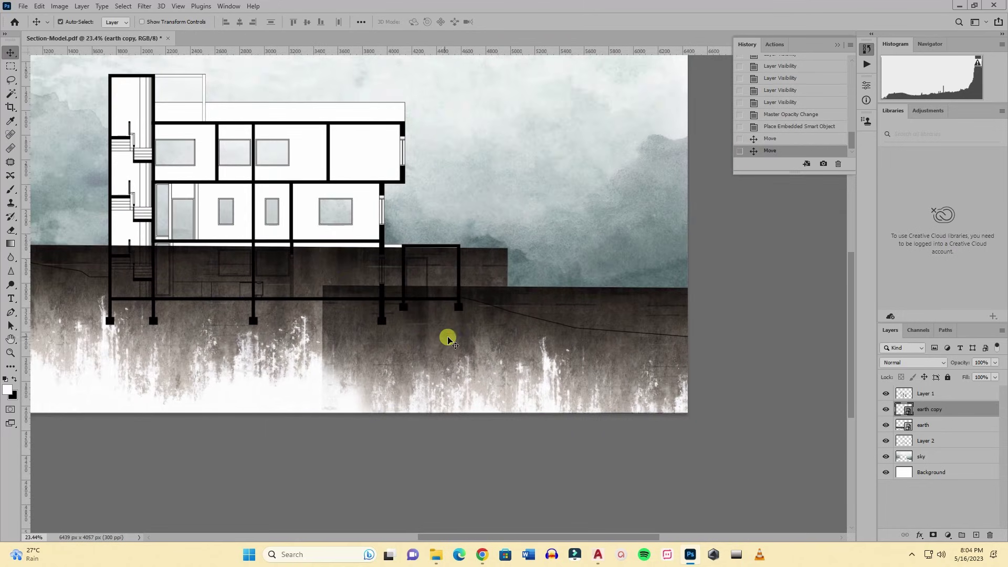
scroll(473, 319, "down", 1)
mouse_move(480, 332)
left_mouse_down()
mouse_move(479, 308)
mouse_move(483, 318)
left_mouse_up()
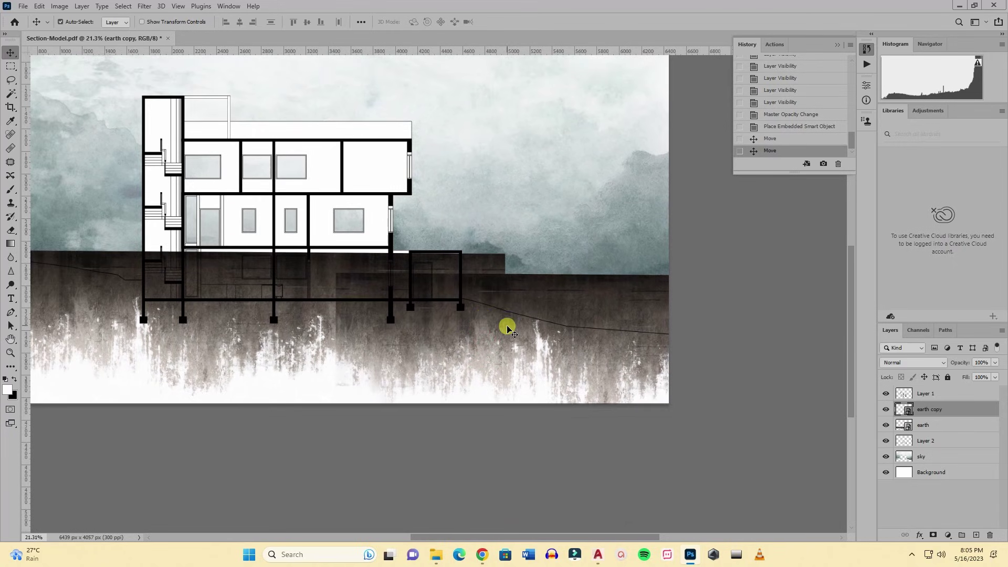
Rasterize both the earth copy and earth layers, returning to earth copy.
right_click(939, 412)
left_click(820, 280)
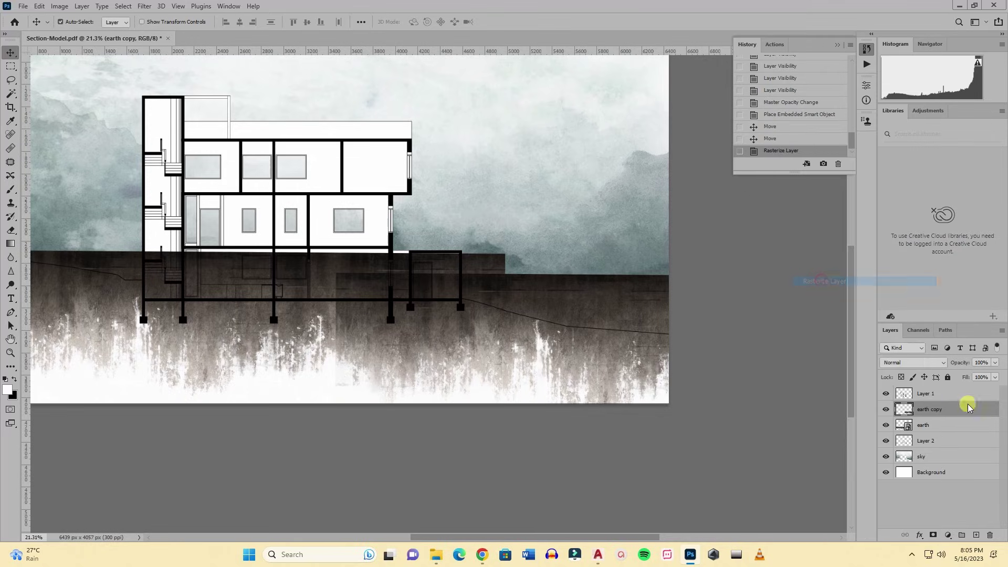
left_click(943, 428)
right_click(941, 424)
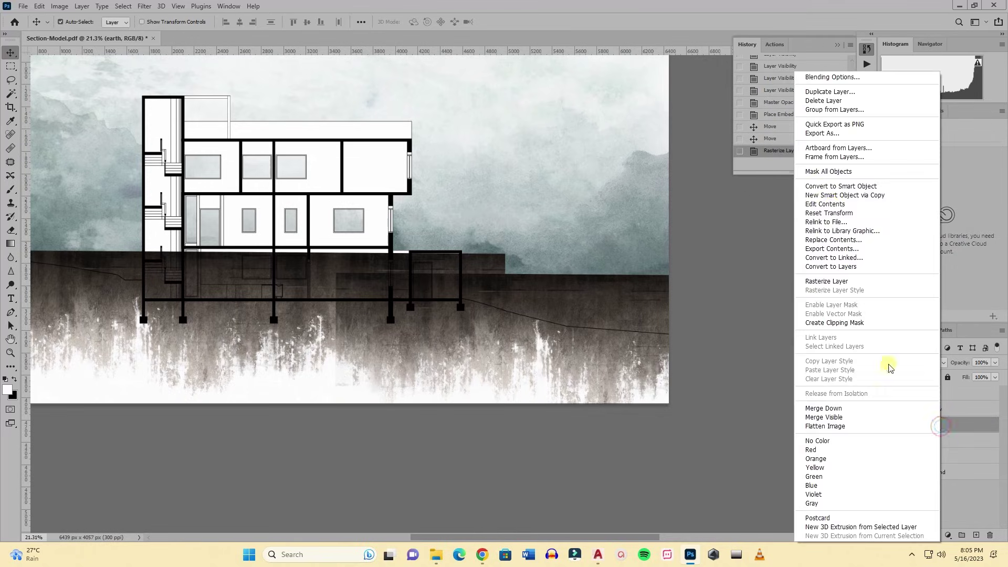
left_click(855, 283)
key("alt+bracketright")
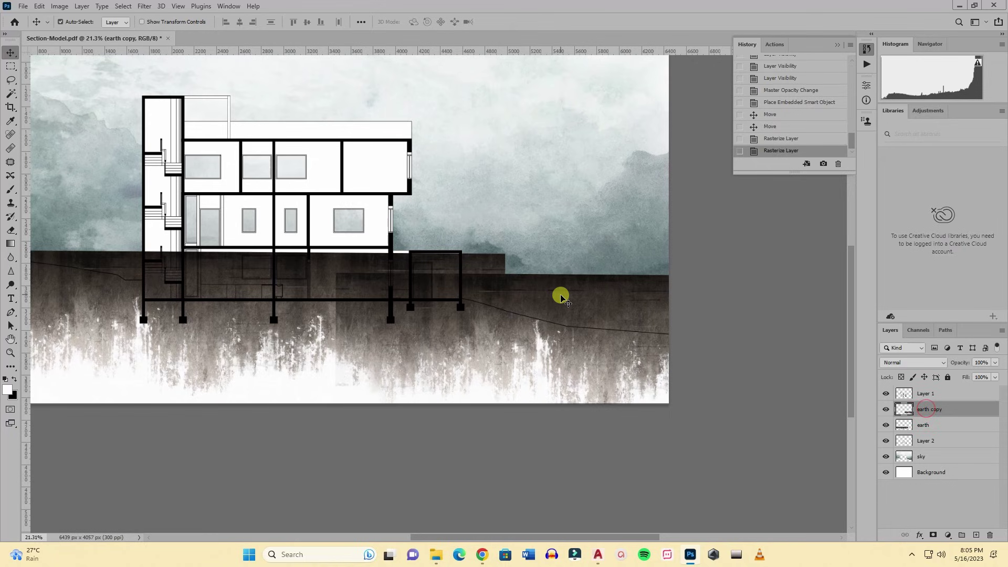
Erase the earth copy's overlap under the building with a 228 px soft round eraser, then select both earth layers.
left_click(11, 229)
right_click(367, 290)
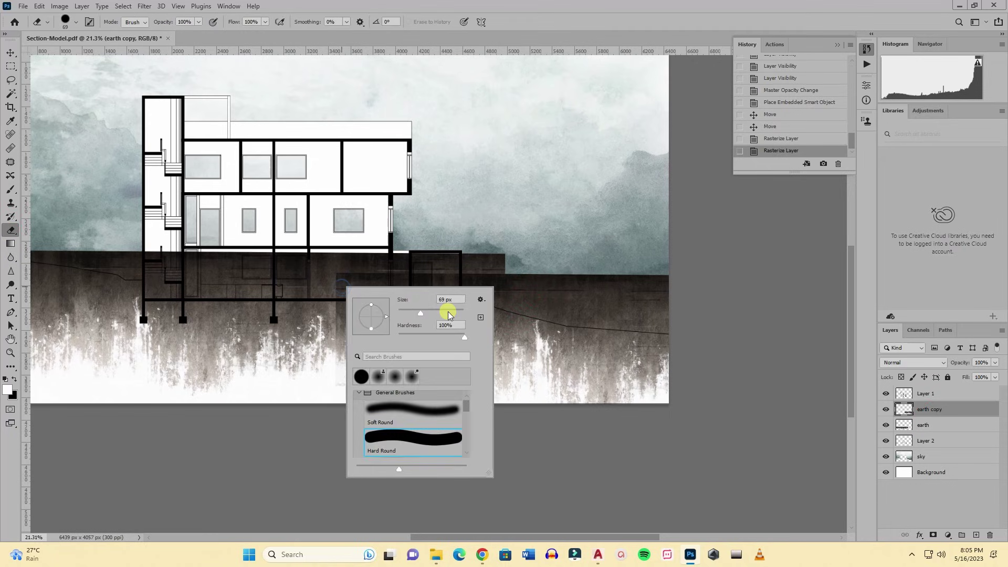
left_click(417, 410)
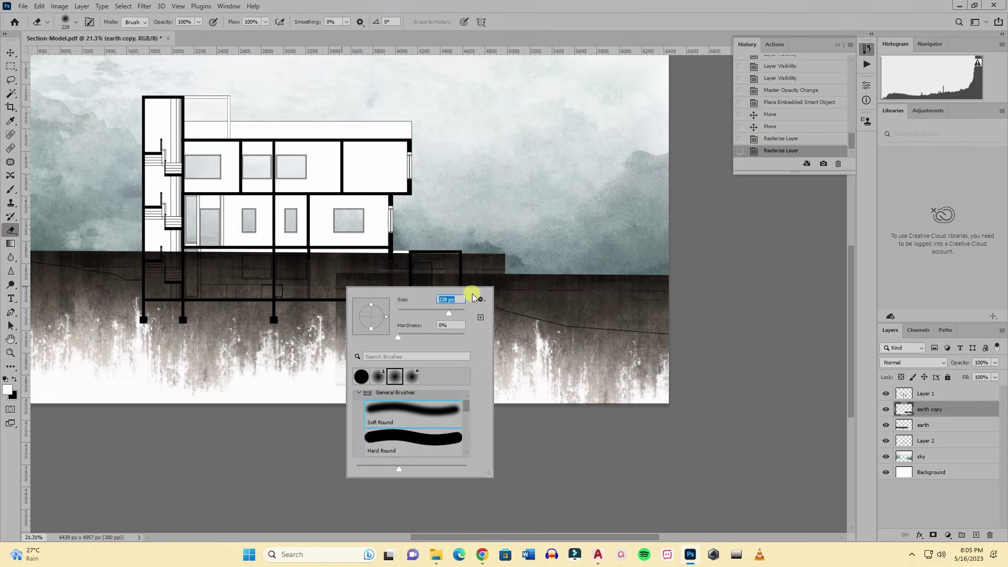
left_click(308, 315)
left_click(317, 294)
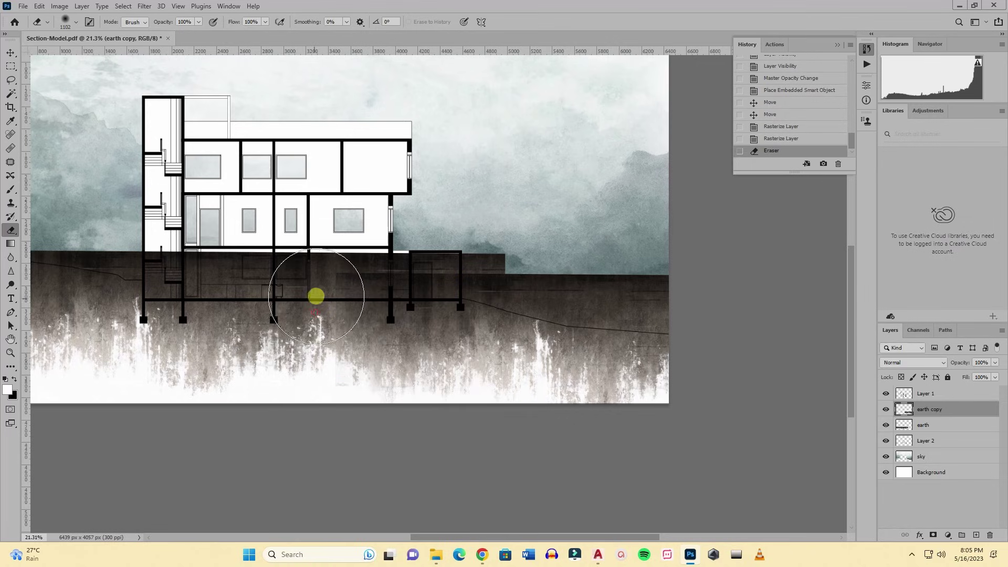
left_click(333, 273)
left_click_drag(417, 241, 450, 241)
left_click(463, 234)
scroll(582, 323, "down", 2)
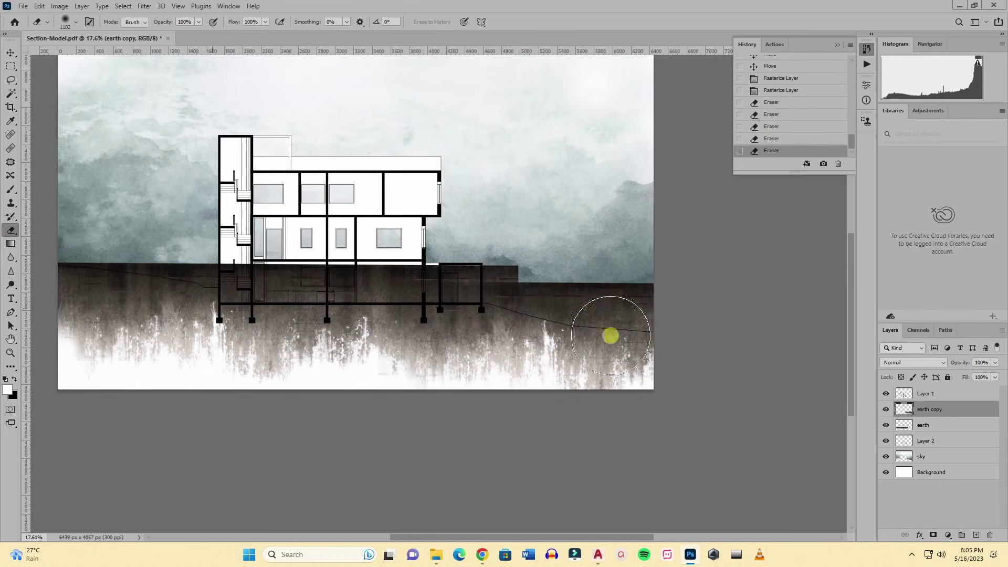
left_click(930, 426, "shift")
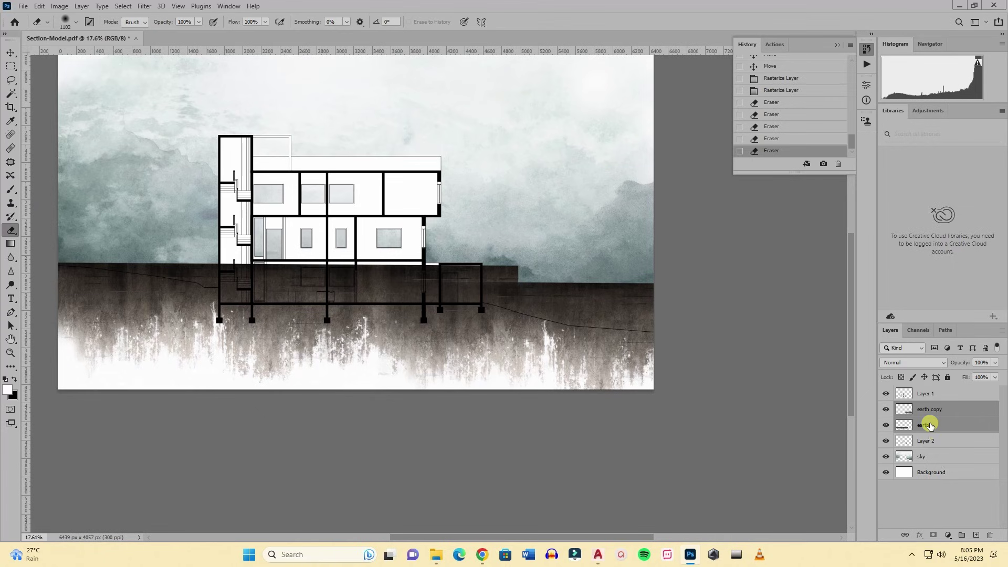
Merge the two earth layers, then Magic Wand-select the ground below the terrain line on Layer 1.
right_click(930, 425)
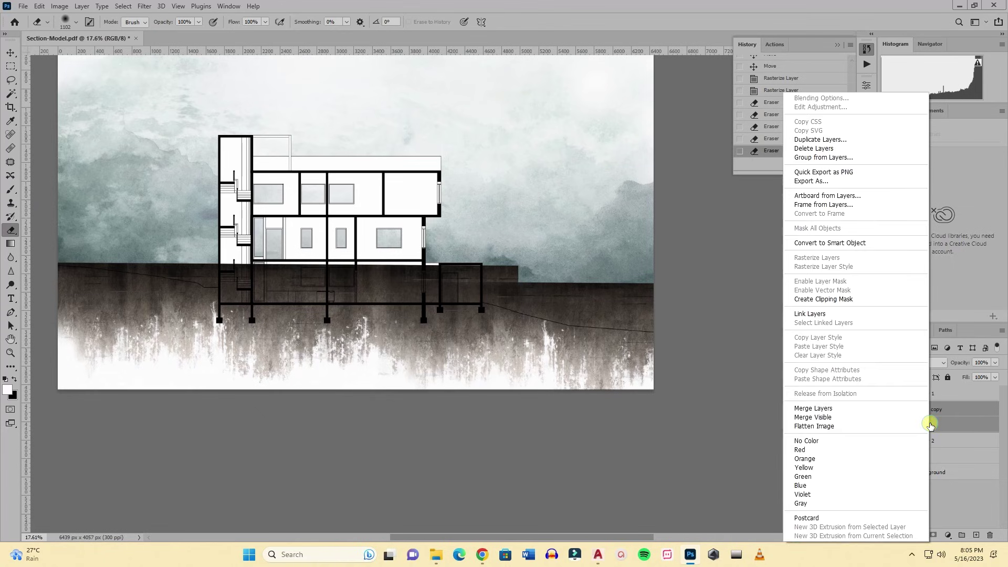
left_click(826, 410)
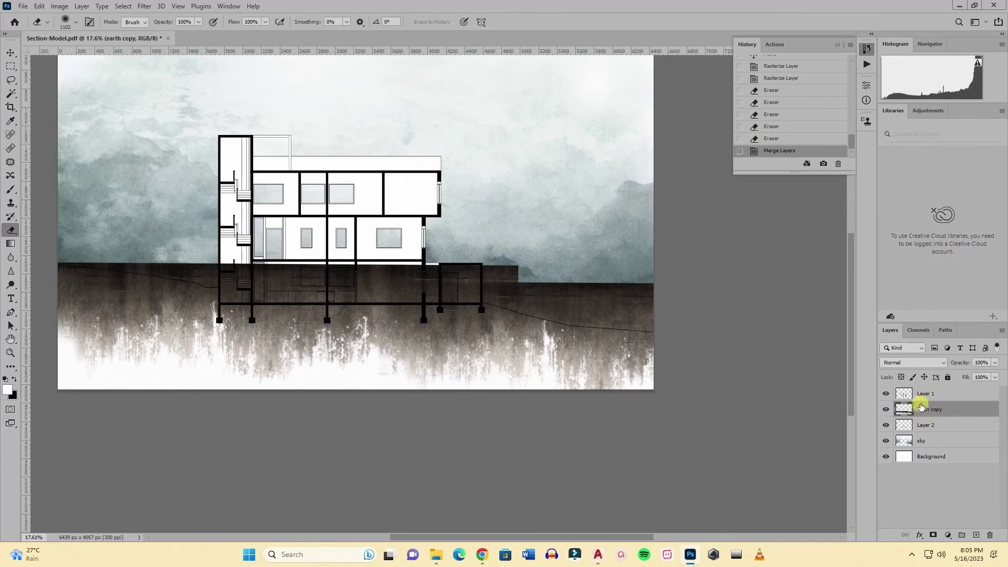
left_click(925, 394)
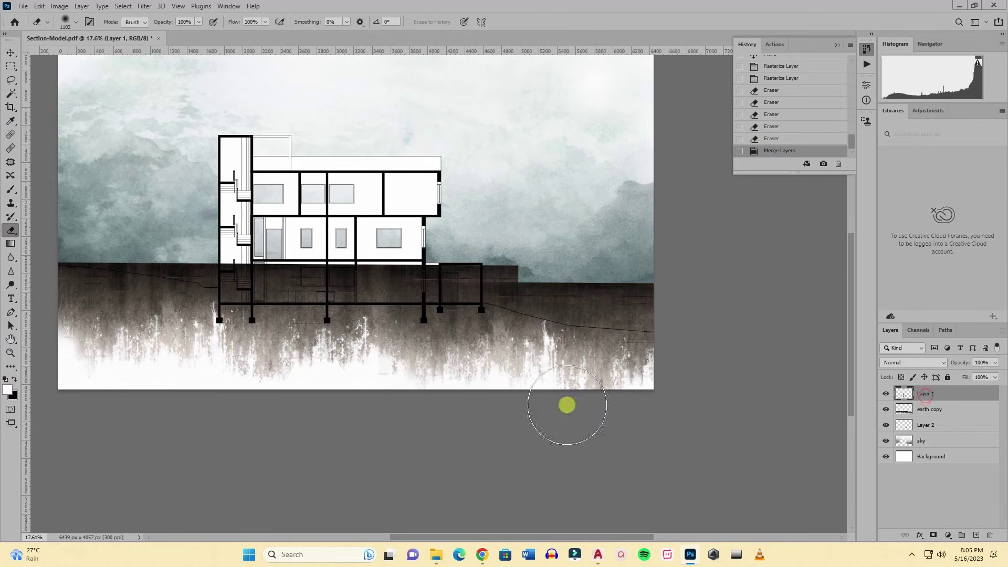
left_click(7, 97)
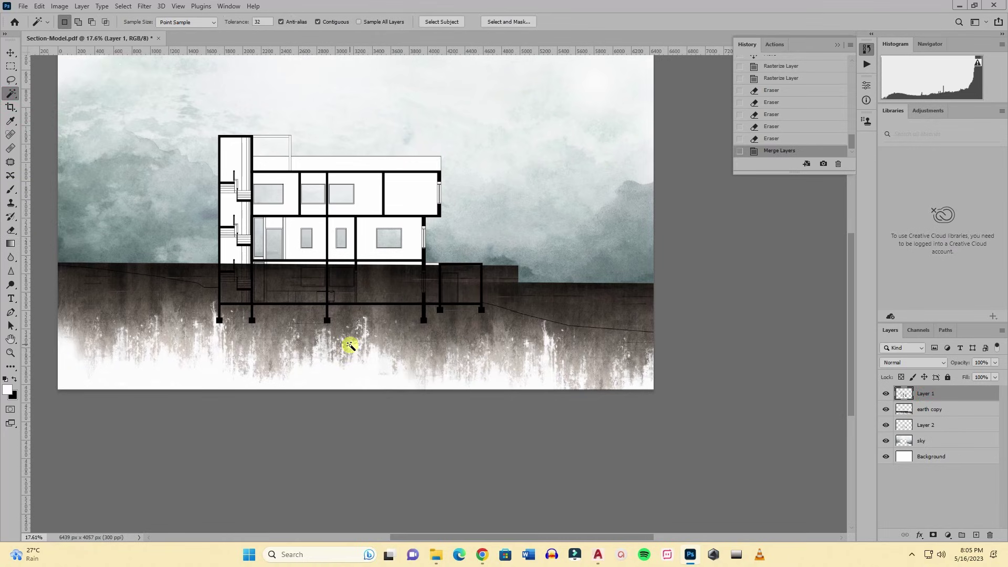
left_click(428, 346)
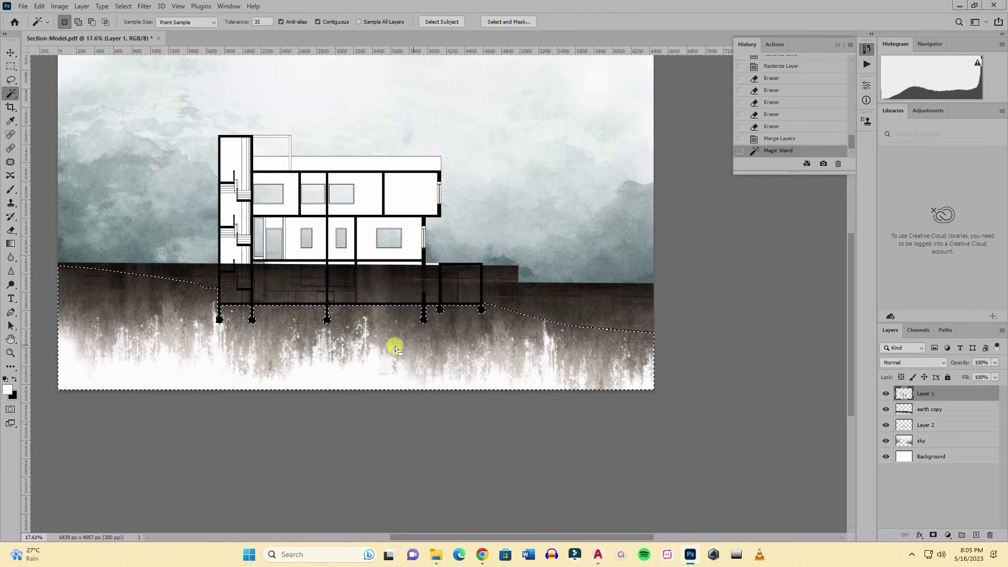
Copy the selected earth area onto a new Layer 3 and hide the merged earth layer.
left_click(949, 410)
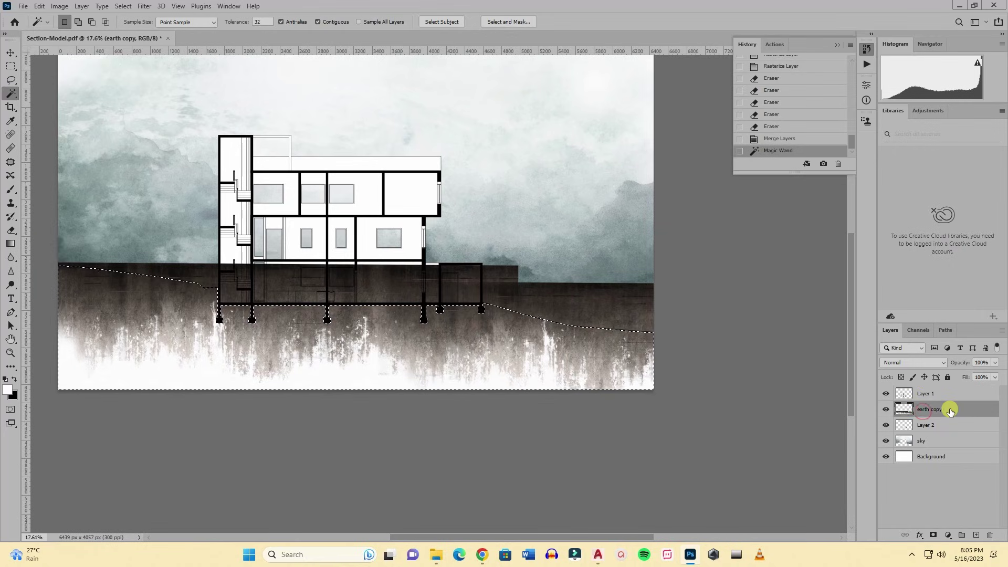
right_click(446, 335)
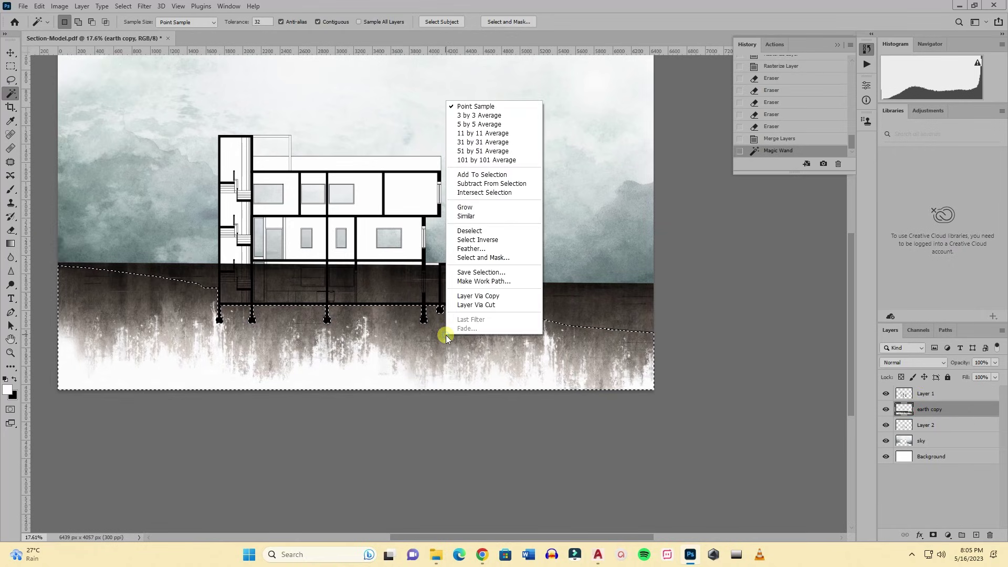
left_click(492, 298)
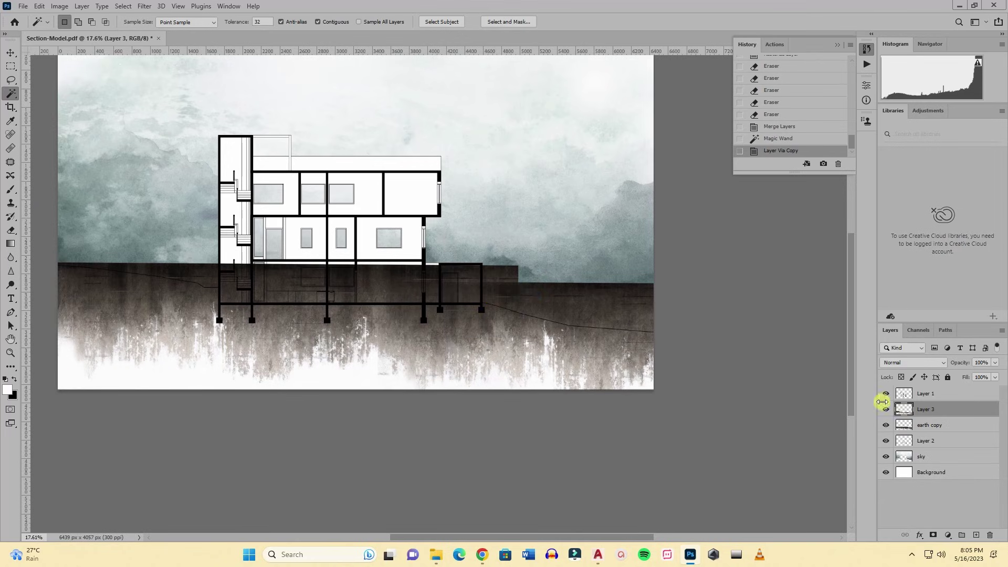
left_click(927, 427)
left_click(887, 426)
Select Layer 3, compare it hidden and shown, and set its opacity to 92%.
scroll(346, 373, "up", 3)
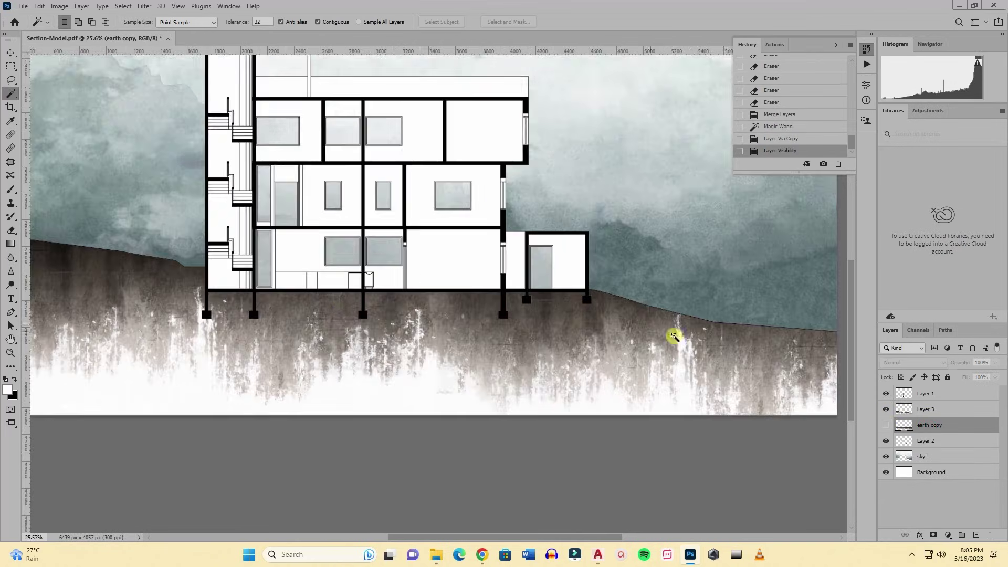
scroll(305, 335, "up", 1)
scroll(281, 329, "down", 1)
scroll(525, 322, "up", 2)
scroll(367, 330, "down", 1)
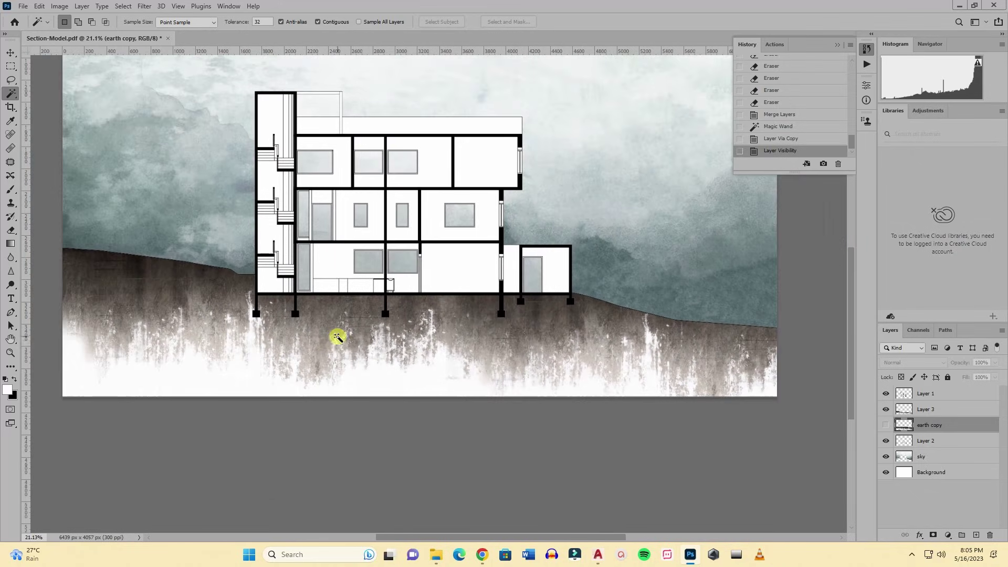
left_click(11, 53)
scroll(153, 292, "up", 2)
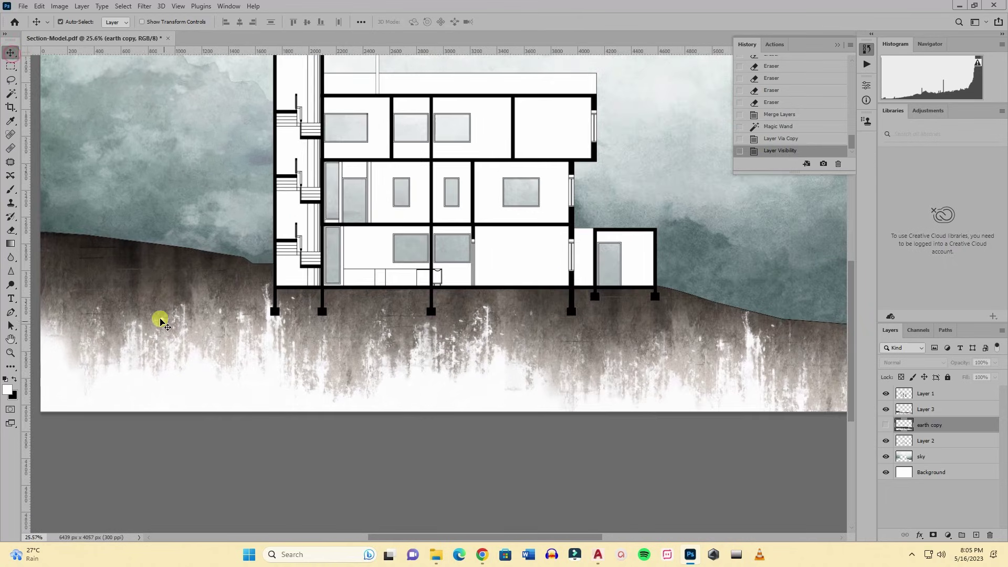
left_click(145, 282)
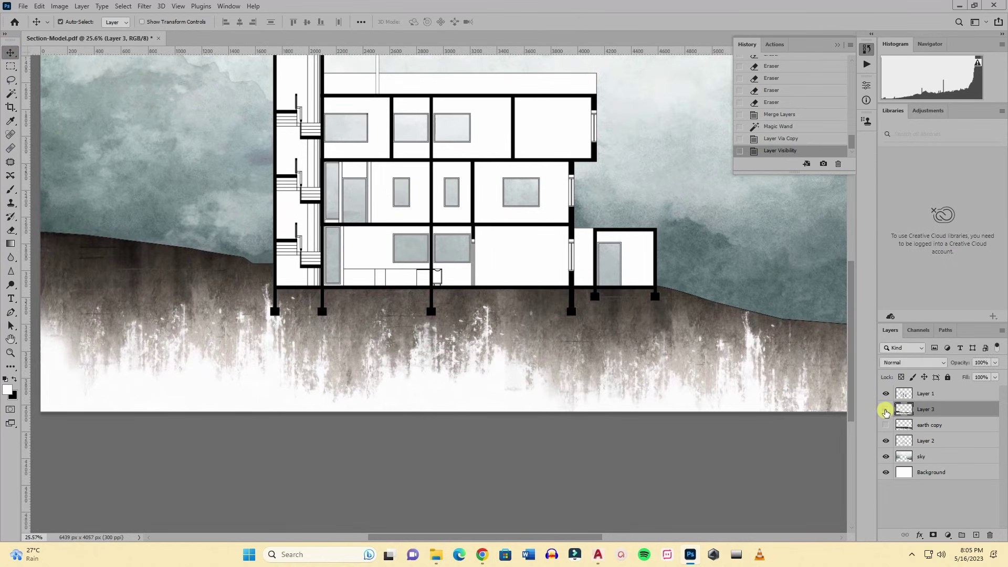
left_click(886, 410)
left_click(886, 409)
scroll(456, 333, "down", 2)
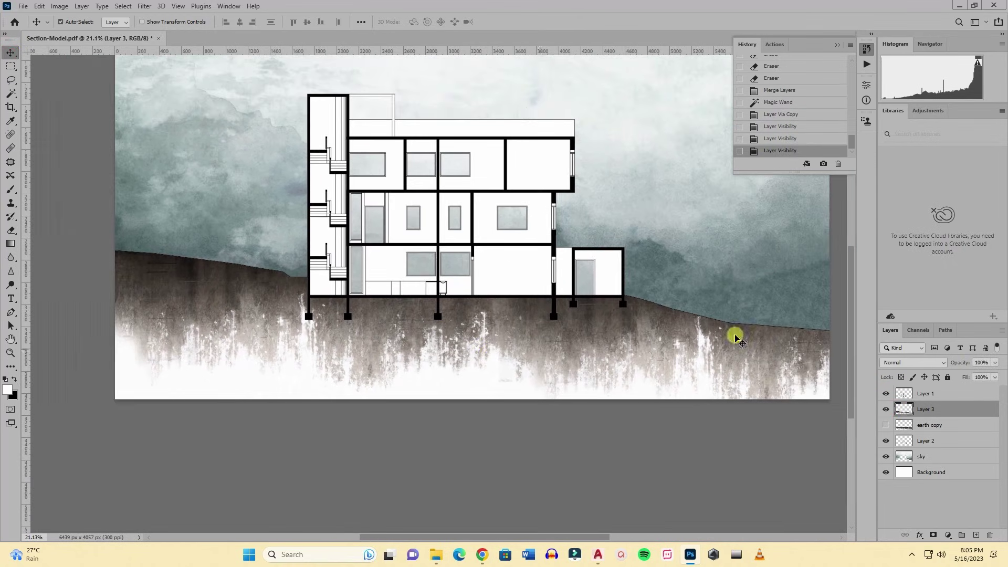
left_click(995, 364)
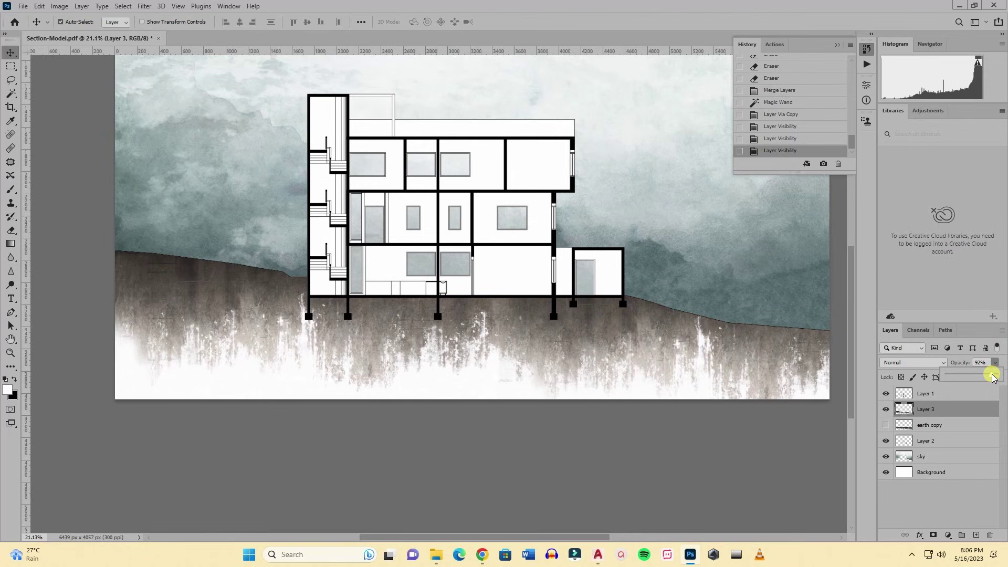
left_click(992, 376)
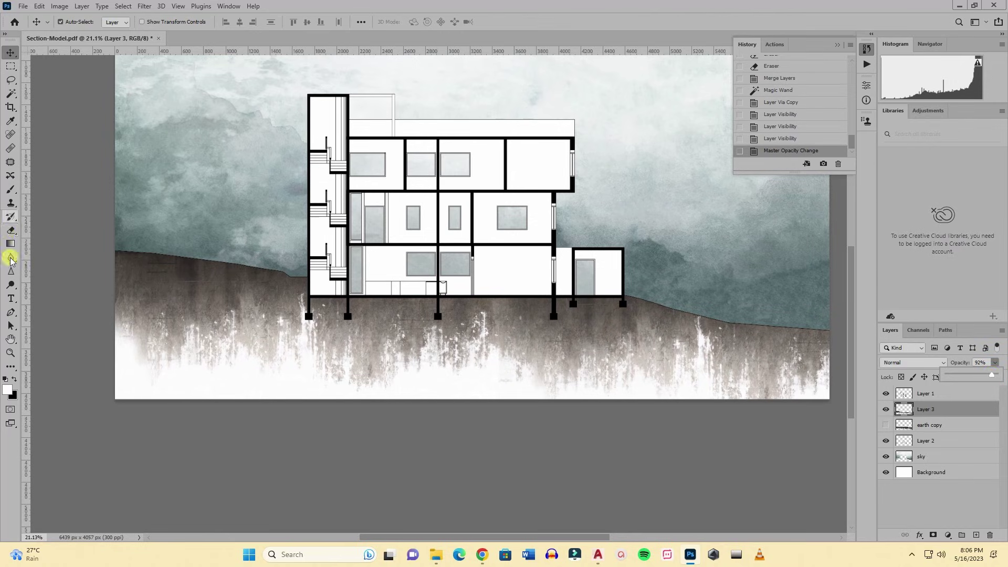
Switch to the Burn tool with a 464 px brush and darken the ground on the left.
left_click(11, 288)
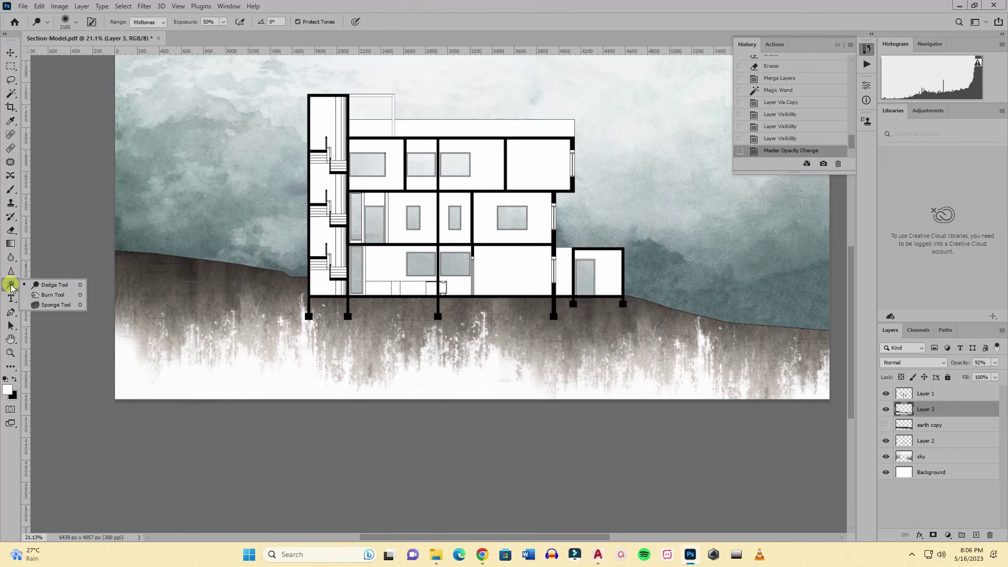
left_click(55, 297)
right_click(280, 275)
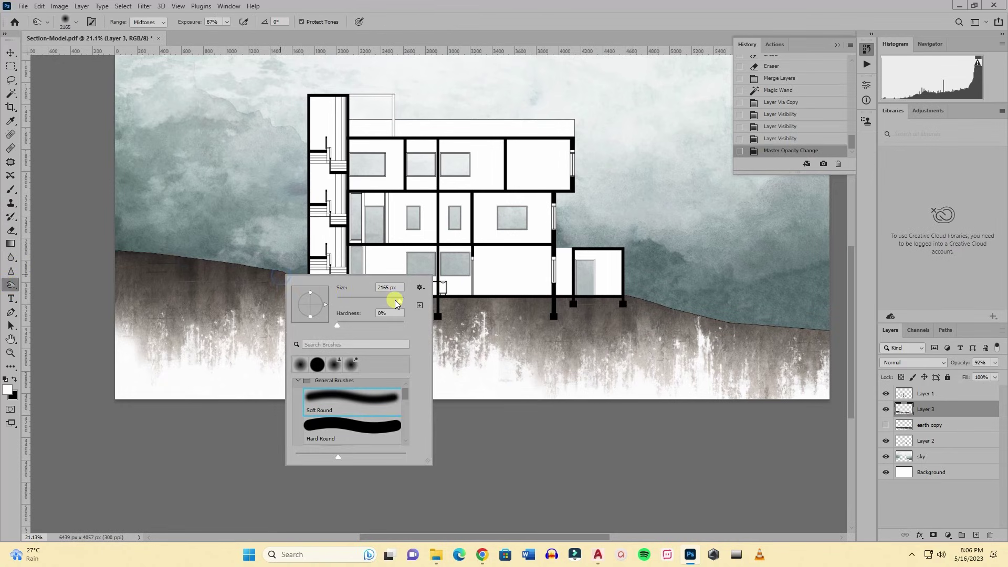
left_click_drag(394, 300, 368, 298)
left_click(151, 263)
mouse_move(150, 263)
left_mouse_down()
mouse_move(122, 251)
mouse_move(328, 281)
left_mouse_up()
Burn along the ground line under the building, out to the slope's right end and back left.
mouse_move(488, 289)
left_mouse_down()
mouse_move(558, 306)
mouse_move(465, 290)
mouse_move(331, 291)
mouse_move(627, 292)
left_mouse_up()
mouse_move(630, 291)
left_mouse_down()
mouse_move(745, 326)
mouse_move(687, 310)
mouse_move(829, 328)
left_mouse_up()
scroll(349, 295, "down", 1)
mouse_move(751, 338)
left_mouse_down()
mouse_move(657, 321)
mouse_move(532, 284)
mouse_move(363, 289)
mouse_move(121, 256)
left_mouse_up()
scroll(317, 472, "down", 2)
scroll(583, 229, "up", 1)
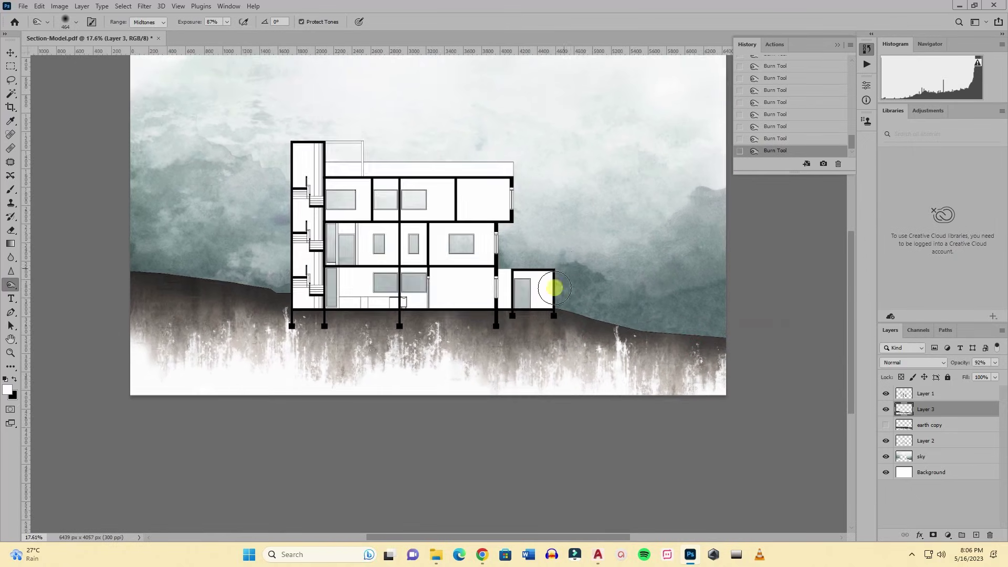
scroll(551, 294, "up", 1)
scroll(513, 333, "up", 1)
scroll(567, 330, "down", 1)
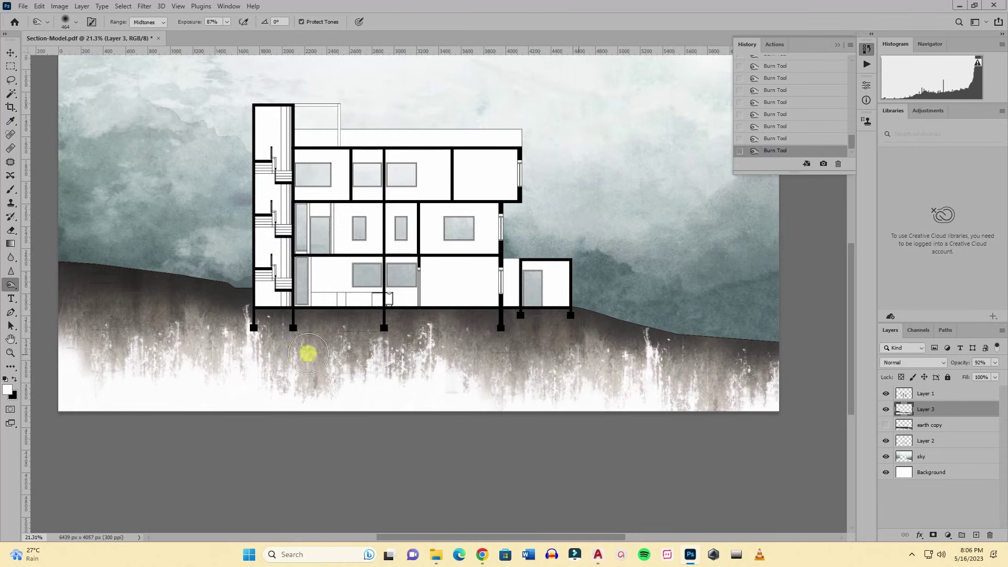
scroll(360, 366, "down", 2)
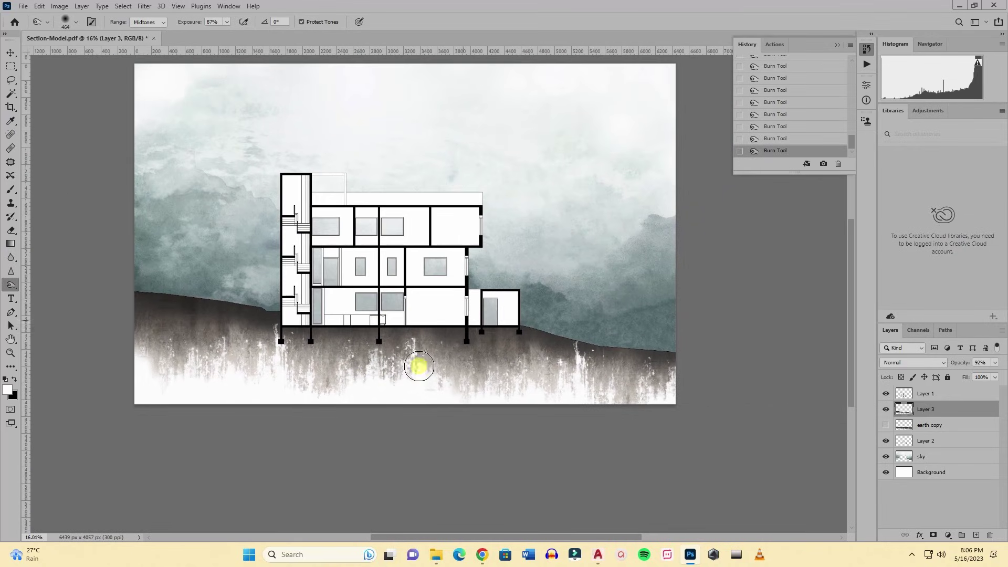
Drag the 'forest background' image from the asset folder into the document.
left_click(440, 557)
left_click(473, 298)
left_click(454, 177)
left_click_drag(453, 181, 250, 264)
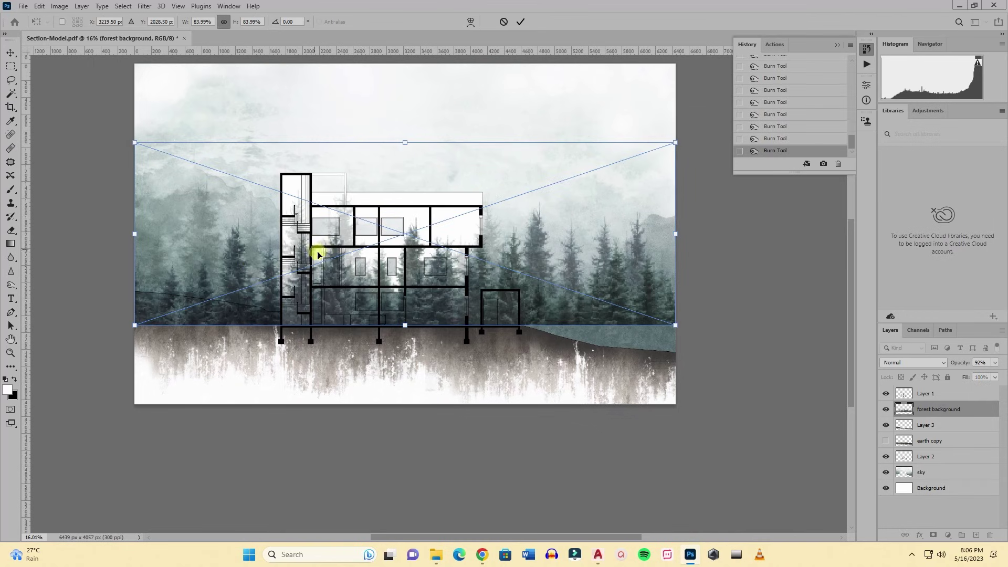
Scale the forest image to about 81%, align it with the ground line, and commit.
left_click_drag(319, 254, 316, 252)
mouse_move(674, 324)
left_mouse_down()
mouse_move(632, 319)
mouse_move(657, 320)
left_mouse_up()
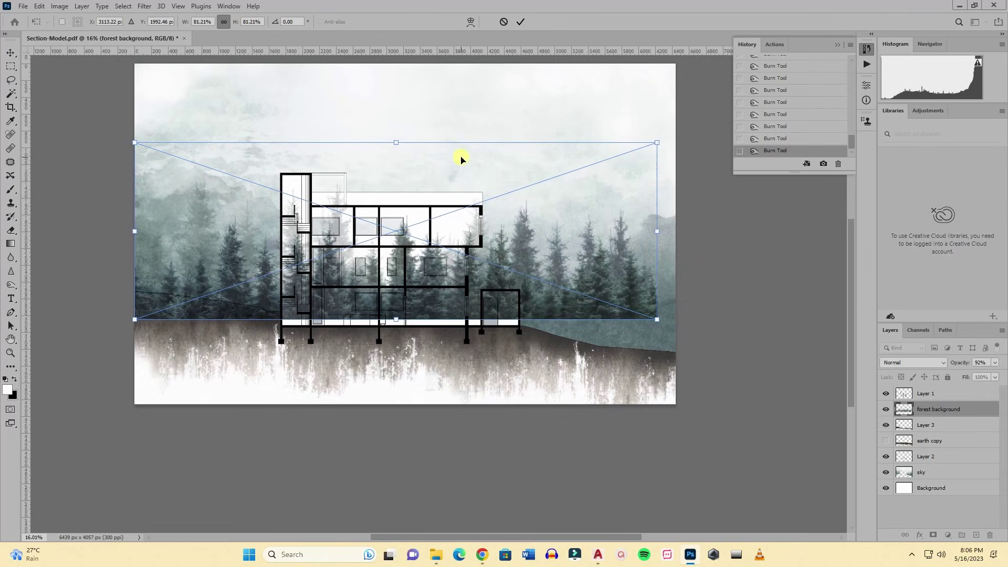
left_click_drag(452, 180, 435, 179)
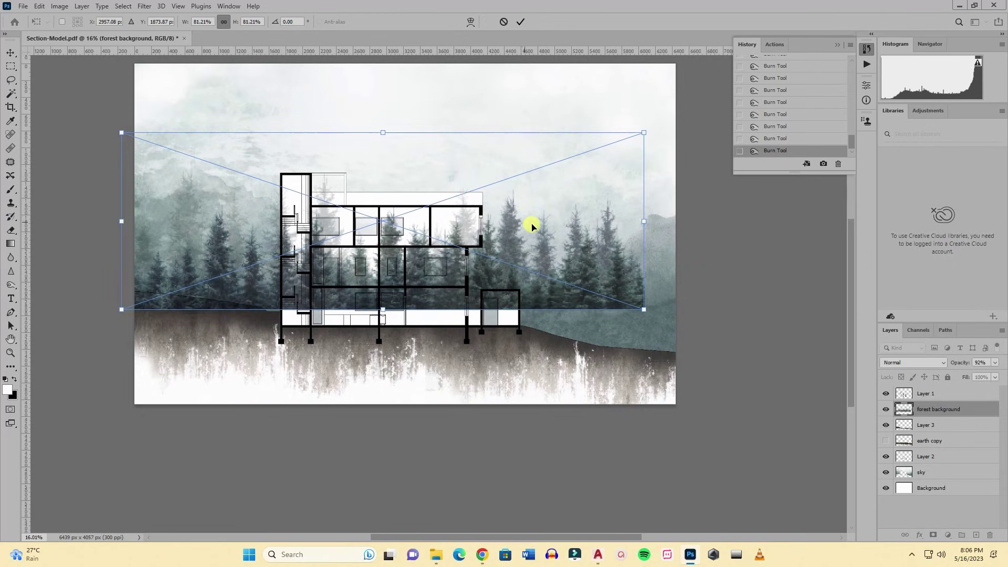
left_click_drag(531, 227, 528, 248)
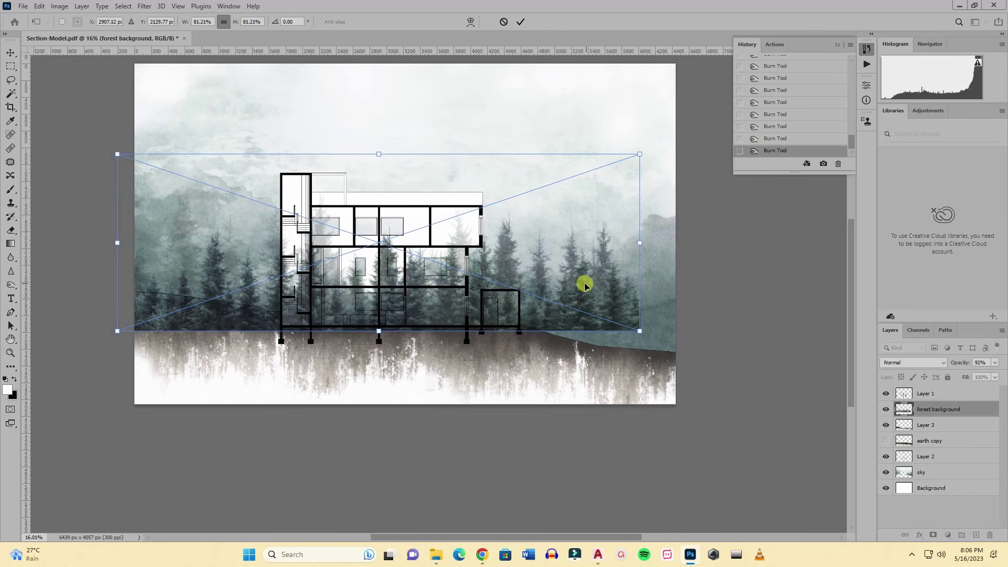
mouse_move(581, 286)
left_mouse_down()
mouse_move(612, 273)
mouse_move(592, 282)
left_mouse_up()
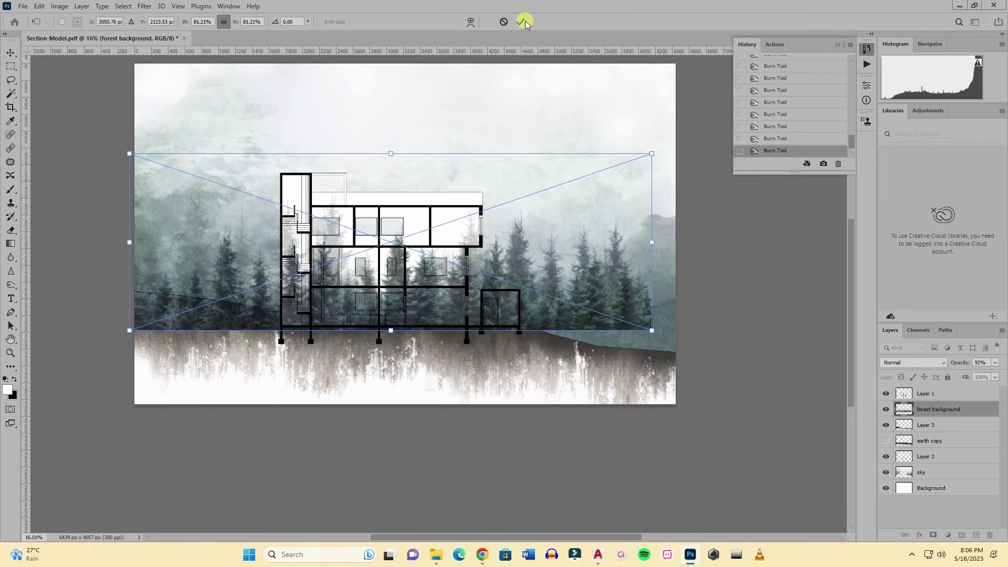
left_click(521, 22)
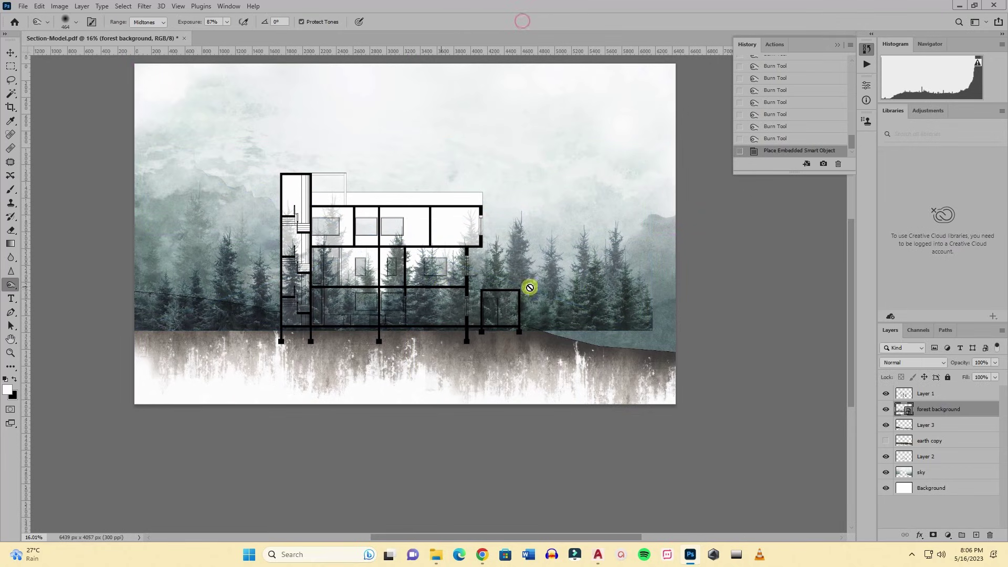
Rasterize the forest background layer and cut away its lower-right part.
right_click(940, 413)
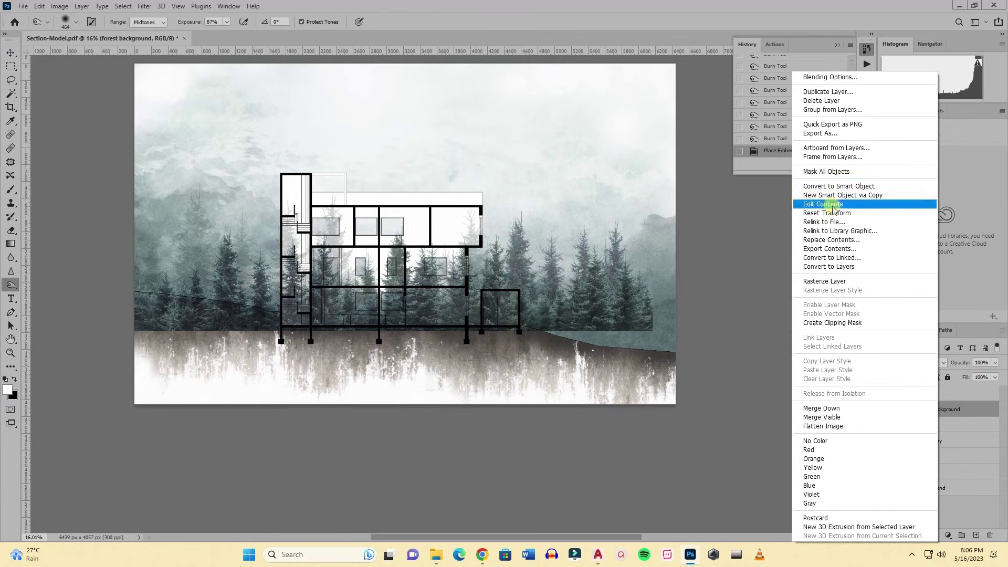
left_click(846, 284)
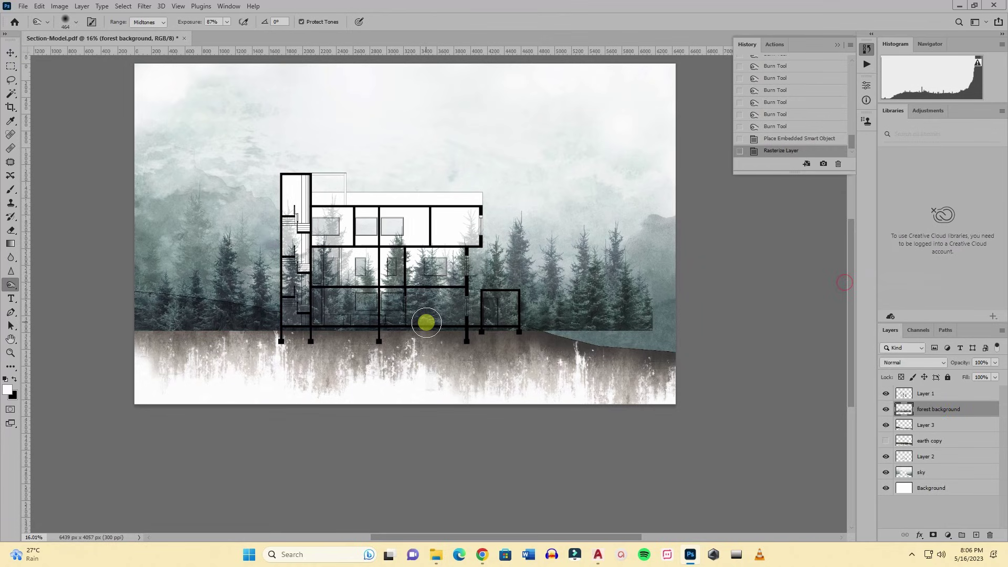
left_click(11, 68)
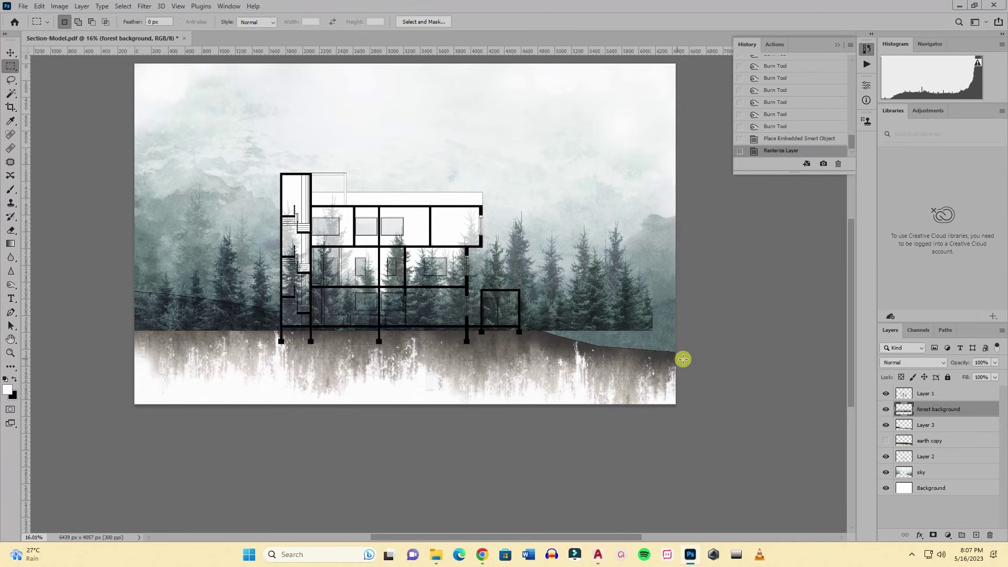
left_click_drag(684, 360, 511, 159)
key("ctrl+x")
scroll(150, 219, "up", 2)
Magic Wand the sky and copy that forest area to Layer 4, hiding the original forest.
key("w")
left_click(151, 218)
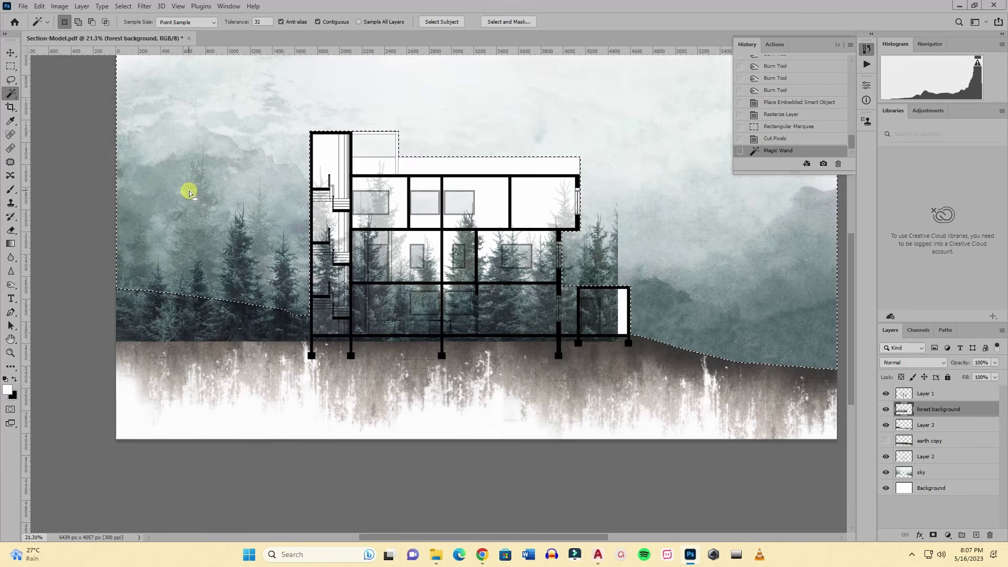
right_click(189, 193)
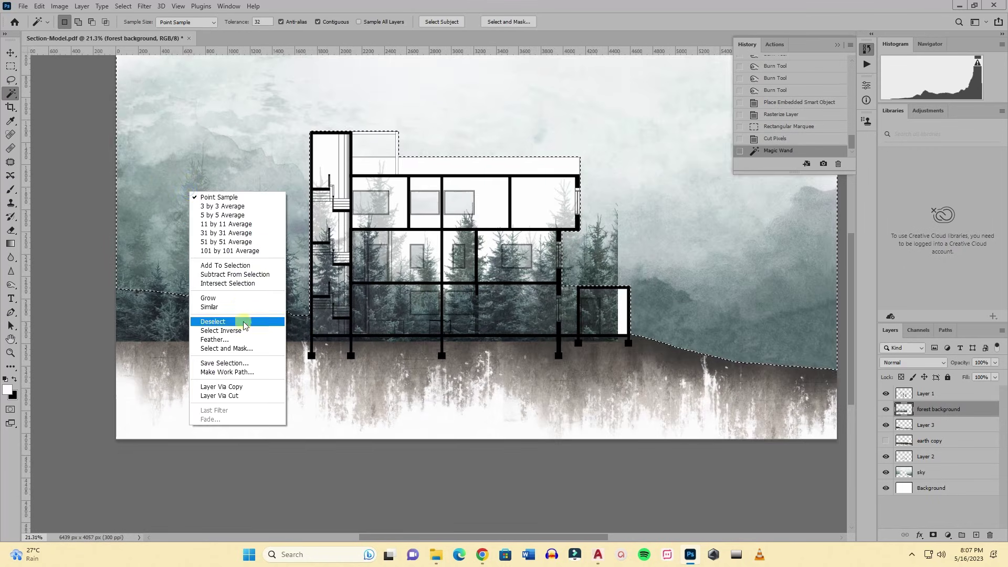
left_click(240, 387)
left_click(886, 426)
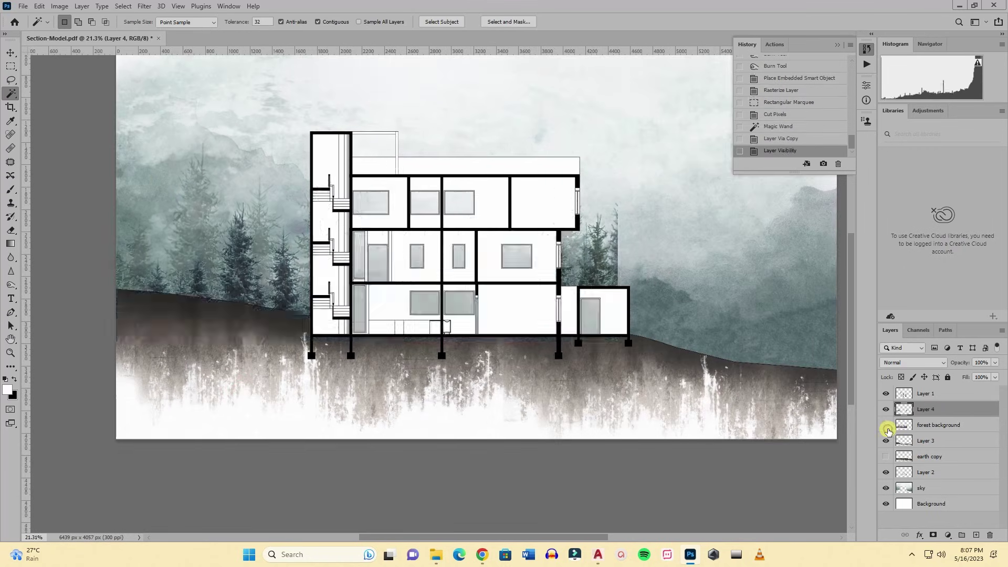
scroll(352, 342, "down", 2)
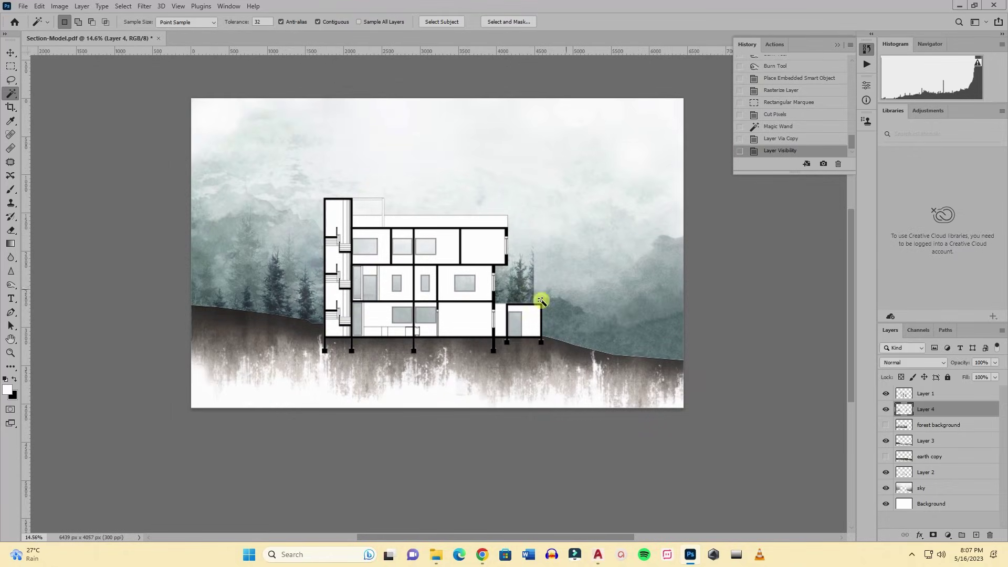
Show the forest background layer again and duplicate it as 'forest background copy'.
left_click(886, 426)
left_click(954, 432)
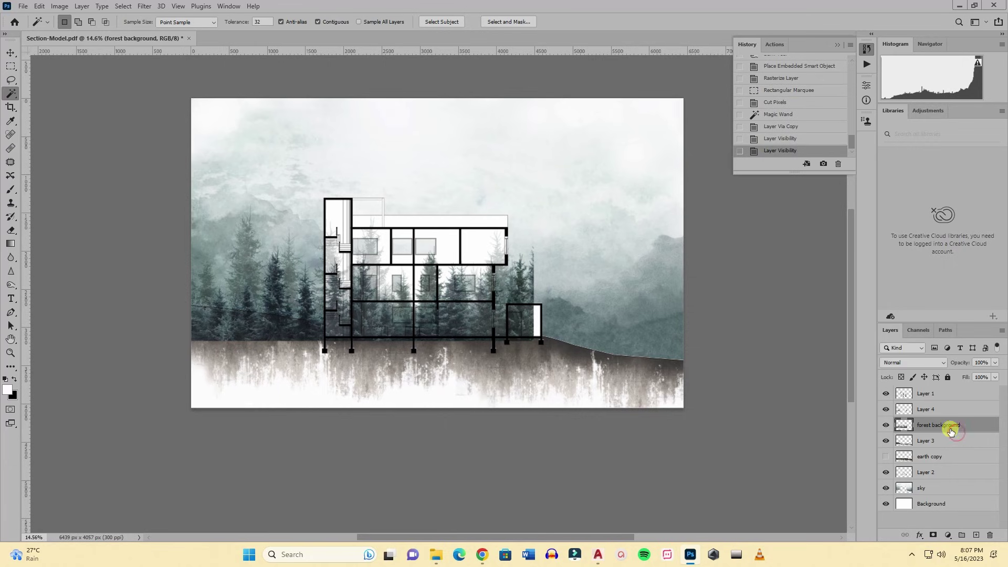
right_click(951, 429)
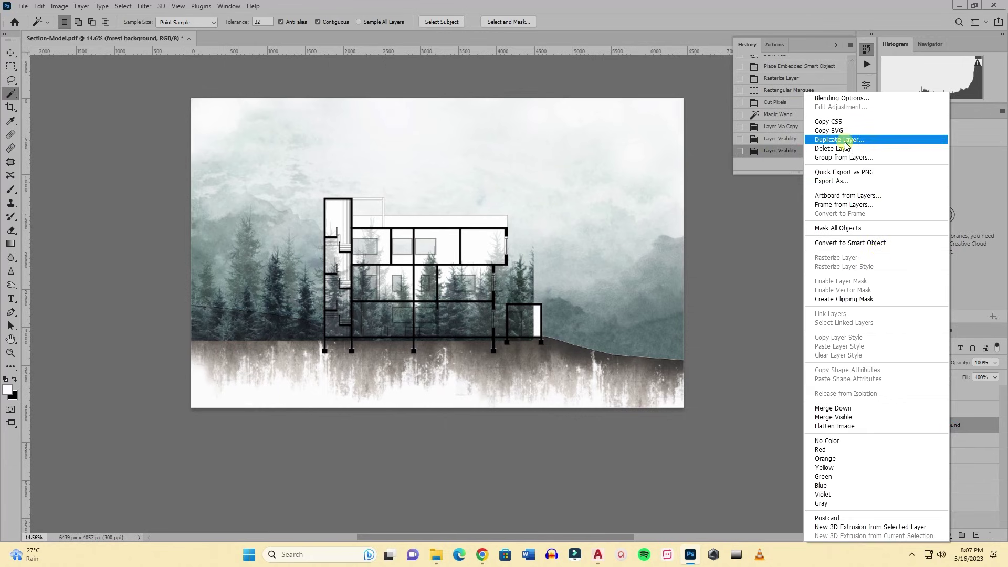
left_click(871, 137)
left_click(590, 154)
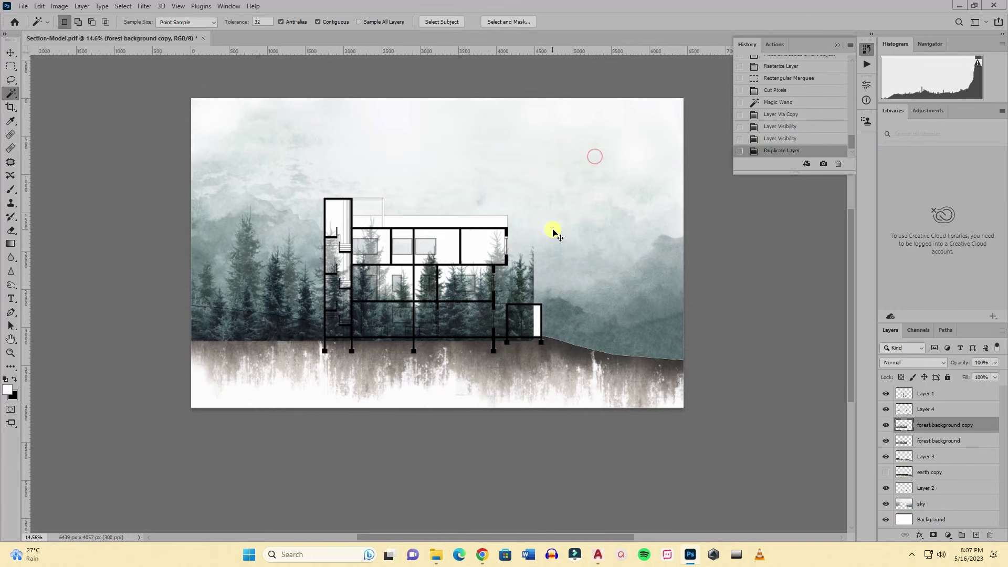
Shift the forest copy right and stretch it to 102.70% height.
key("ctrl+t")
left_click_drag(408, 265, 708, 280)
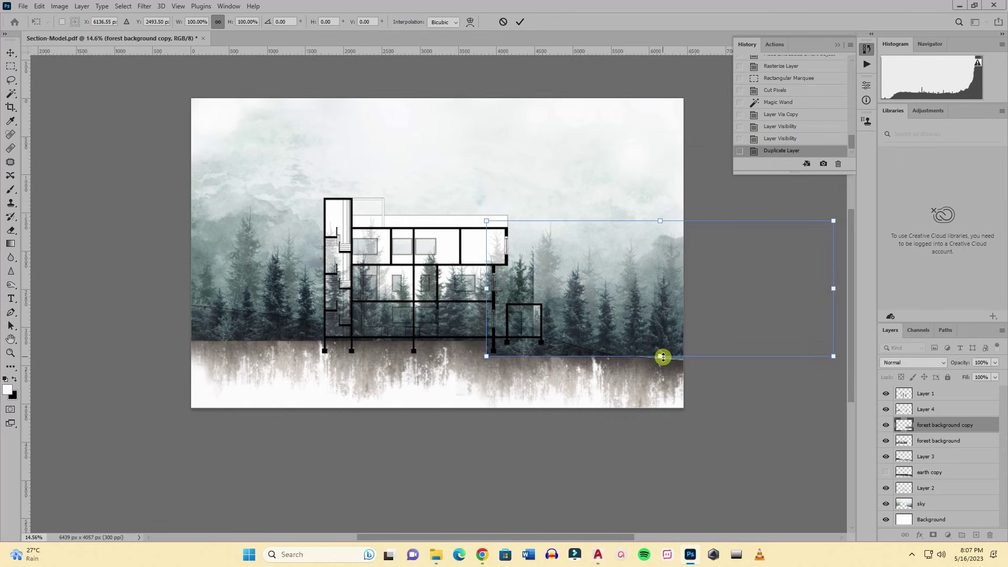
left_click_drag(663, 357, 664, 362)
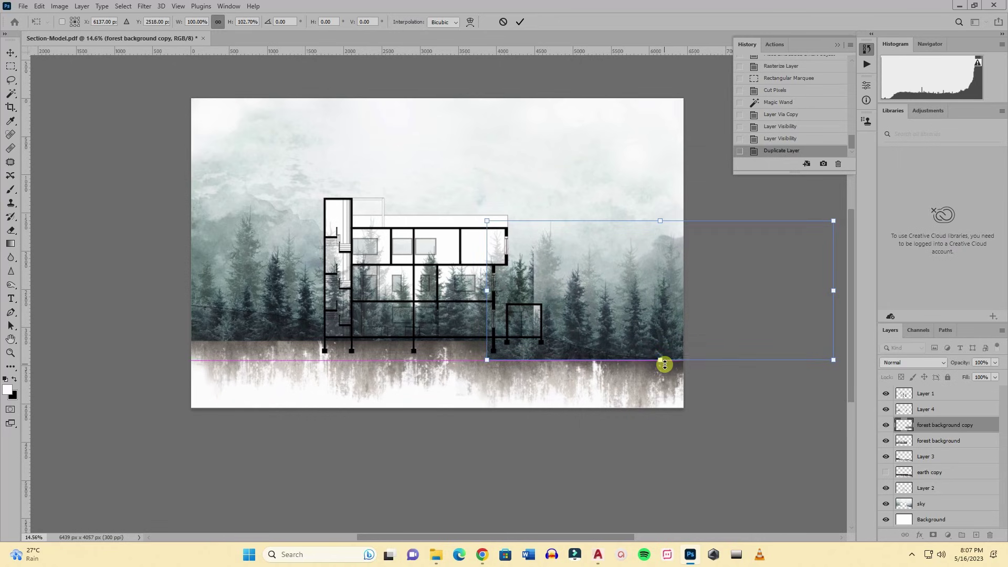
left_click(519, 22)
scroll(493, 310, "up", 3)
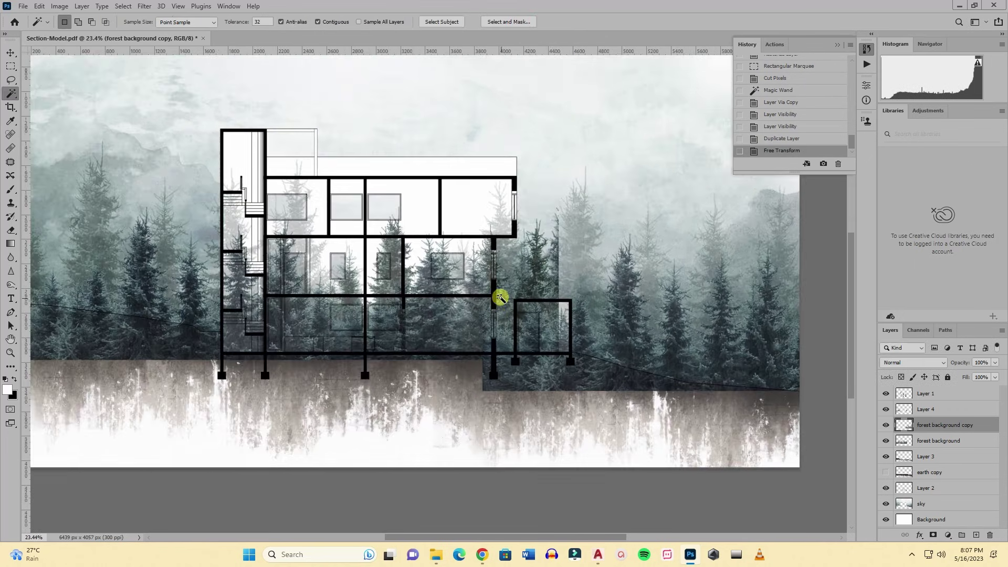
Select the sky on Layer 1 and copy that part of the forest copy to Layer 5.
left_click(886, 440)
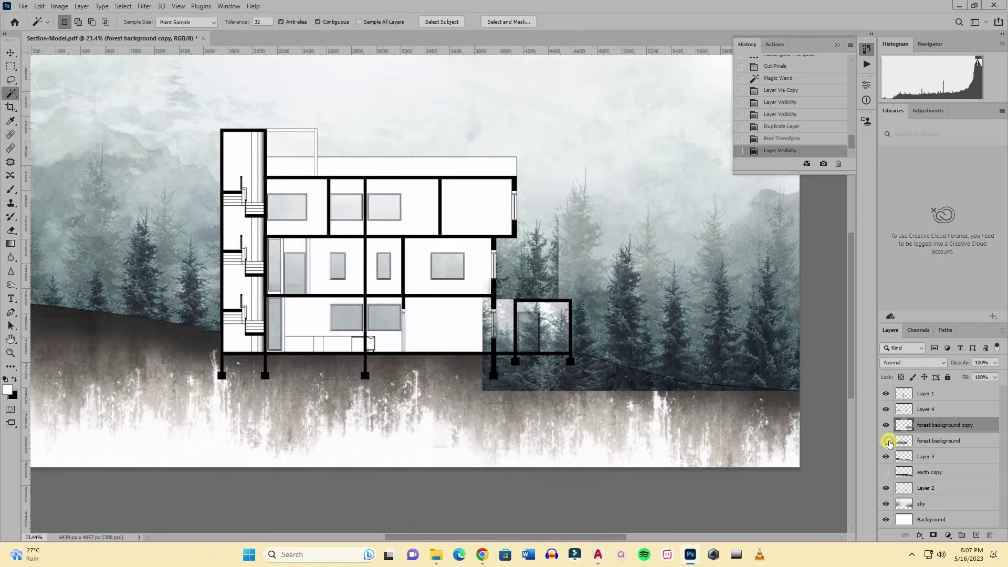
left_click(939, 397)
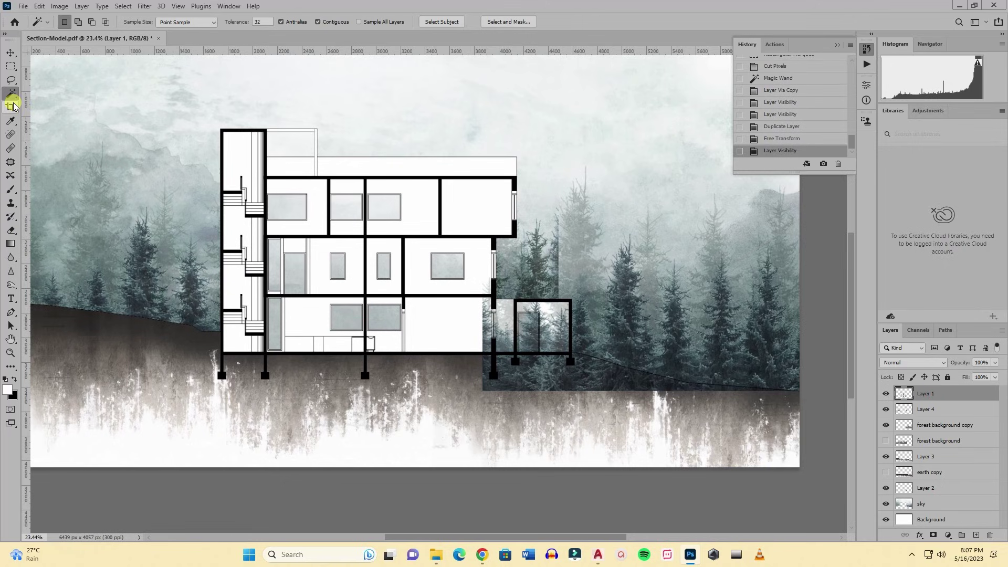
left_click(642, 169)
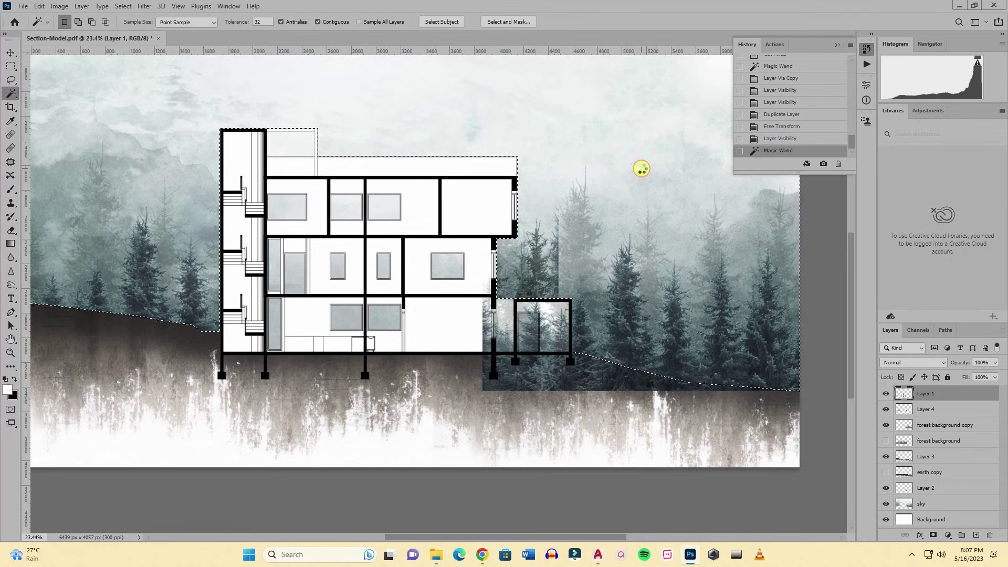
left_click(931, 425)
right_click(669, 315)
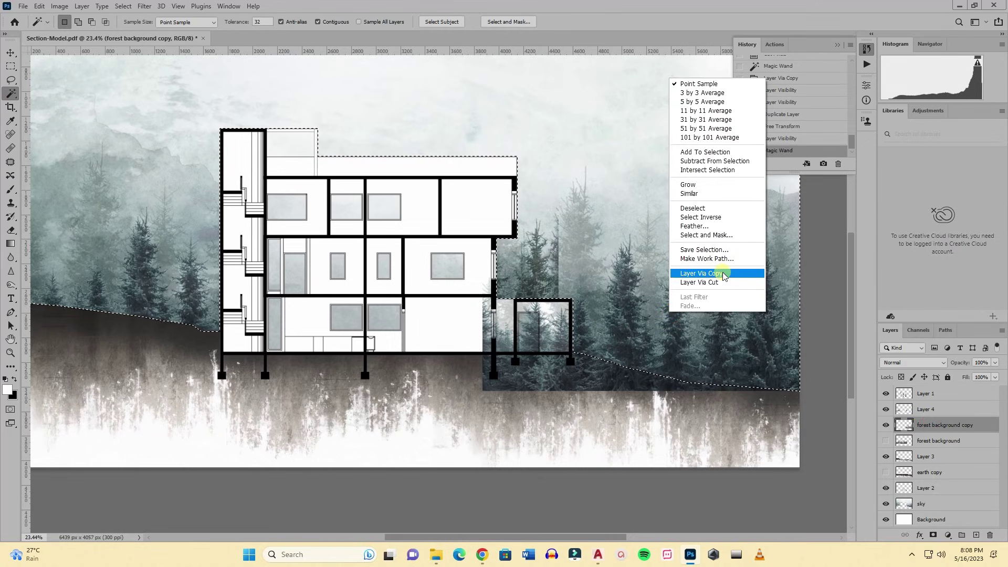
left_click(698, 272)
Delete the forest background copy layer.
left_click(935, 444)
right_click(935, 444)
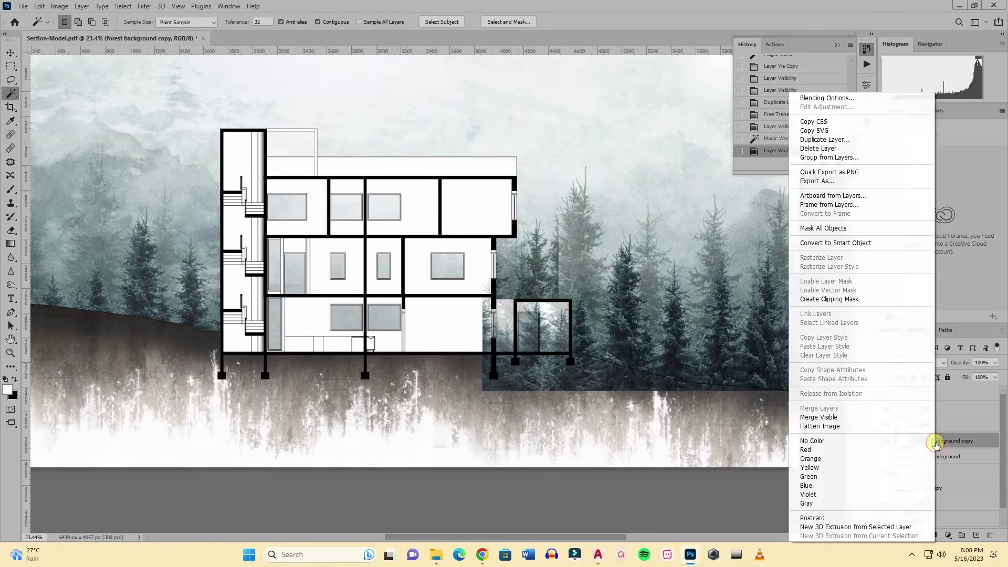
left_click(837, 149)
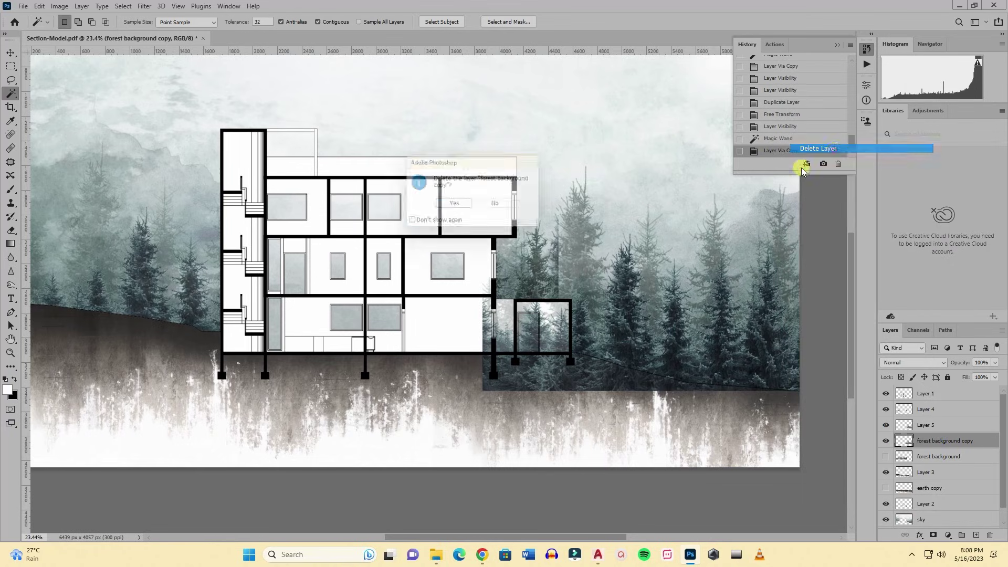
left_click(467, 206)
scroll(462, 360, "down", 2)
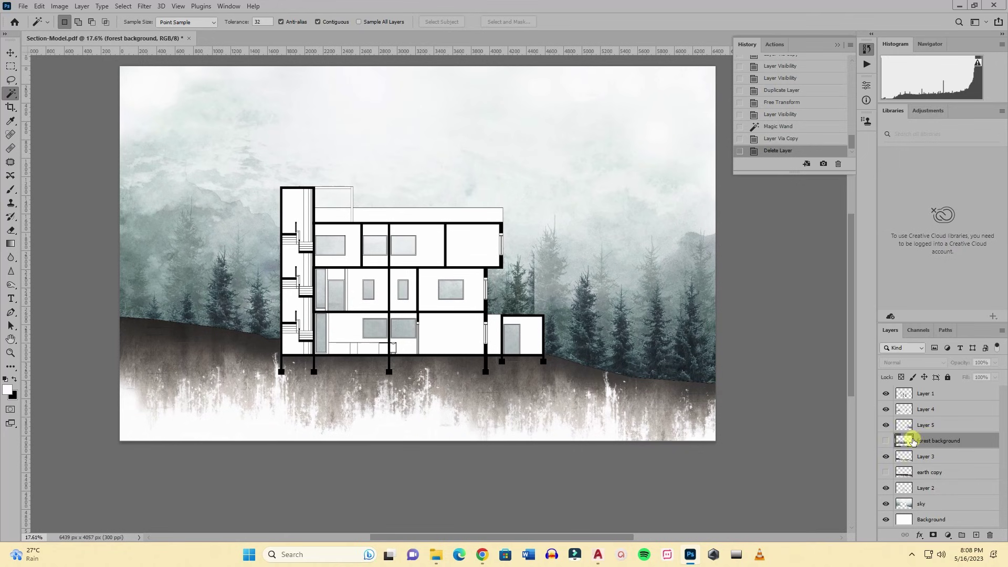
scroll(547, 309, "up", 2)
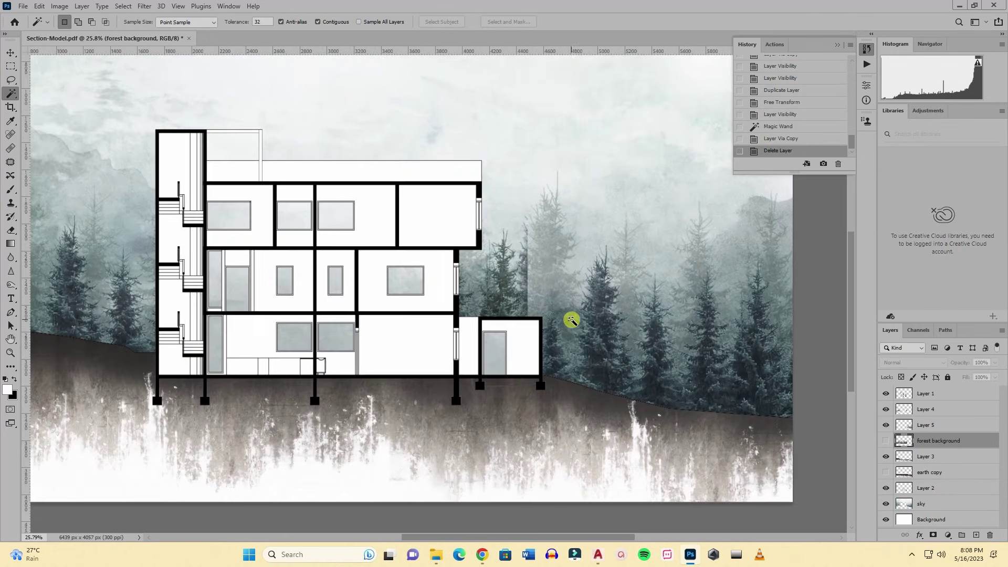
Select Layer 4 and erase its stray trees with the Eraser.
left_click(10, 53)
left_click(517, 289)
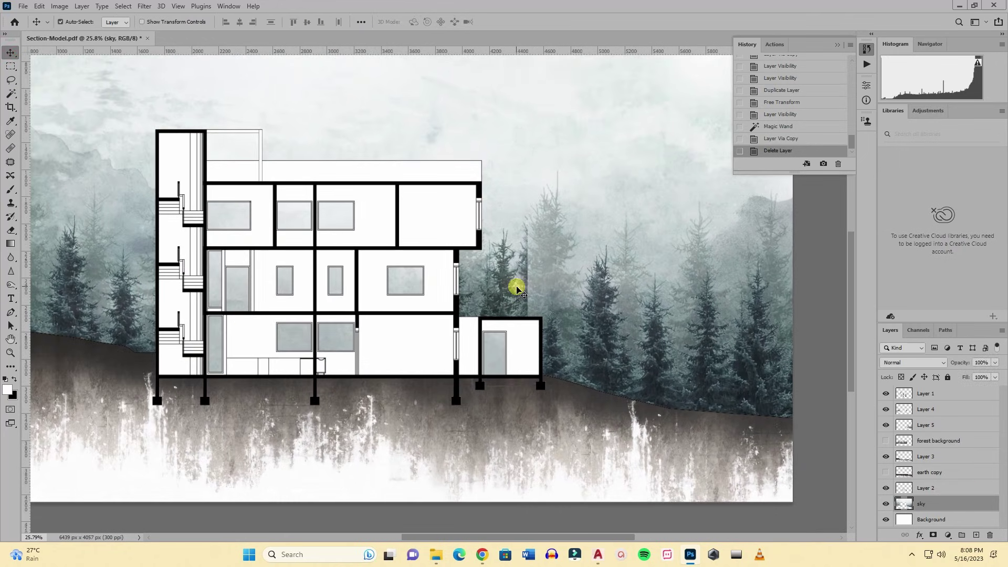
left_click(519, 304)
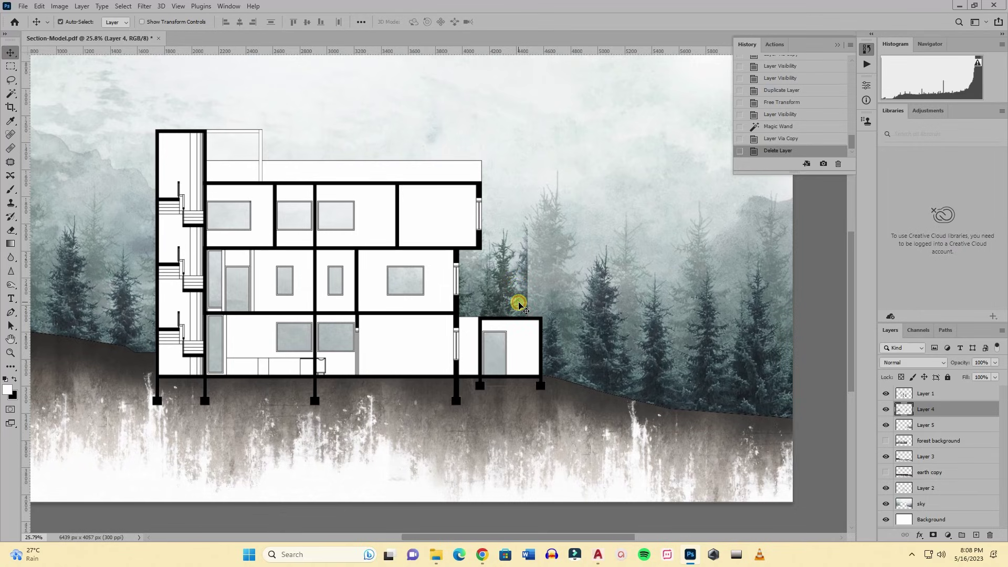
left_click(10, 230)
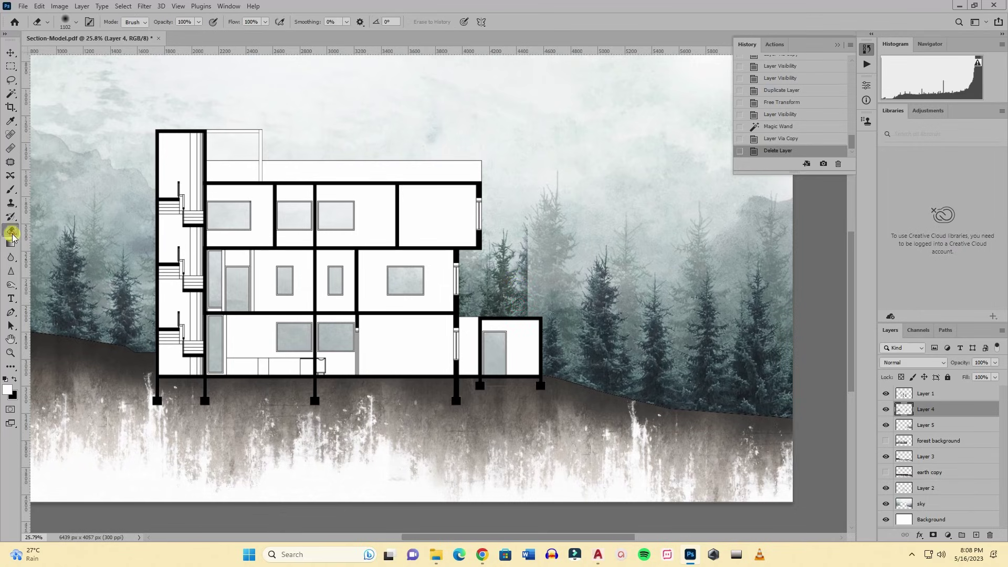
left_click(557, 271)
left_click(569, 254)
left_click(562, 333)
scroll(530, 436, "down", 2)
scroll(498, 341, "down", 1)
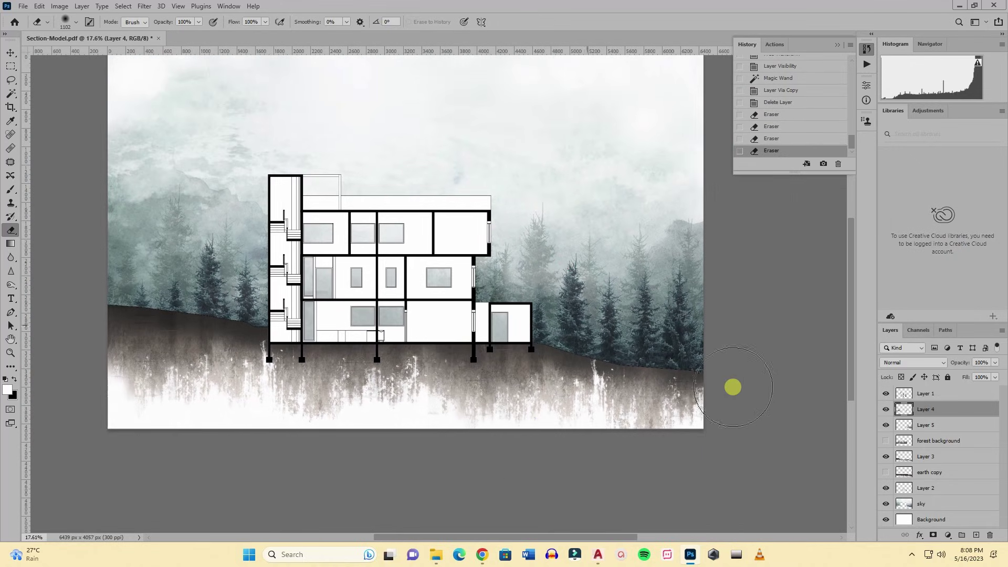
Merge Layer 5 into Layer 4 and lower the merged layer's opacity to 93%.
left_click(886, 426)
left_click(886, 409)
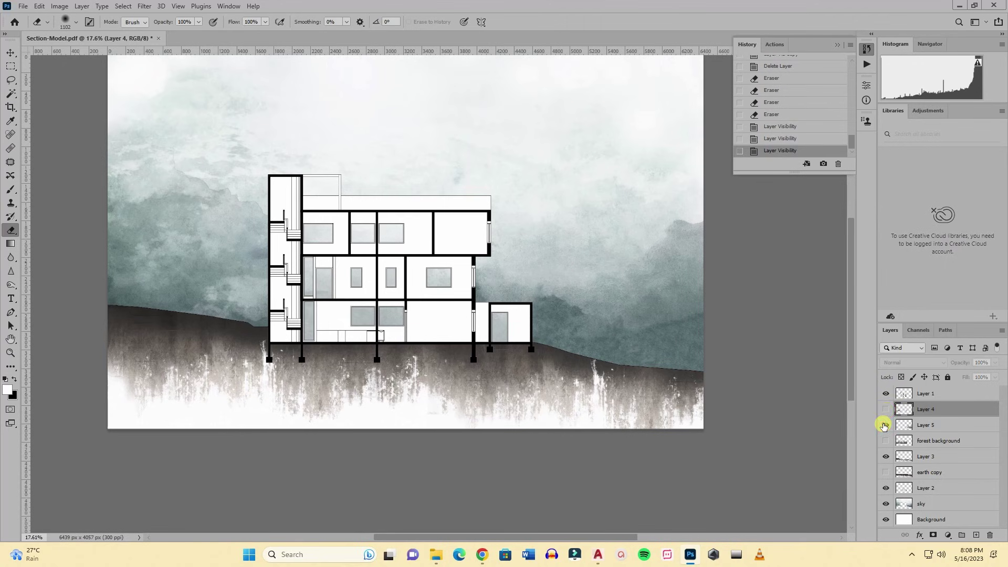
left_click(886, 425)
left_click(886, 409)
left_click(933, 428, "ctrl")
right_click(933, 426)
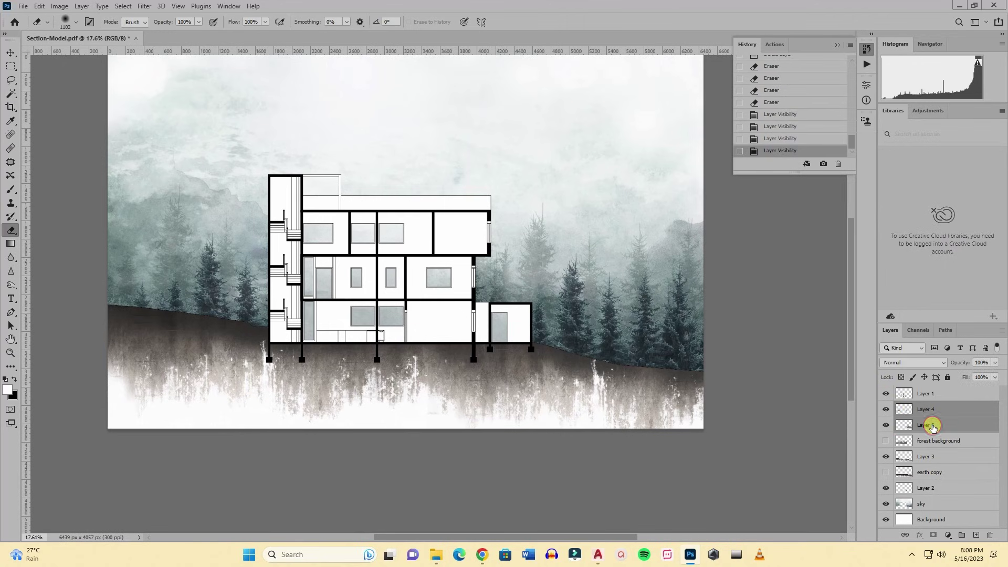
left_click(834, 411)
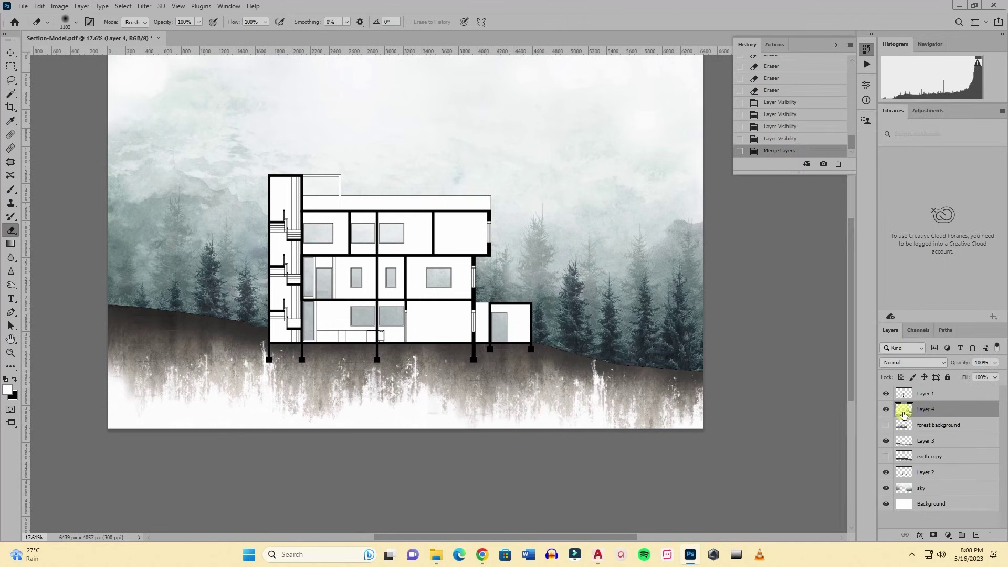
left_click(995, 363)
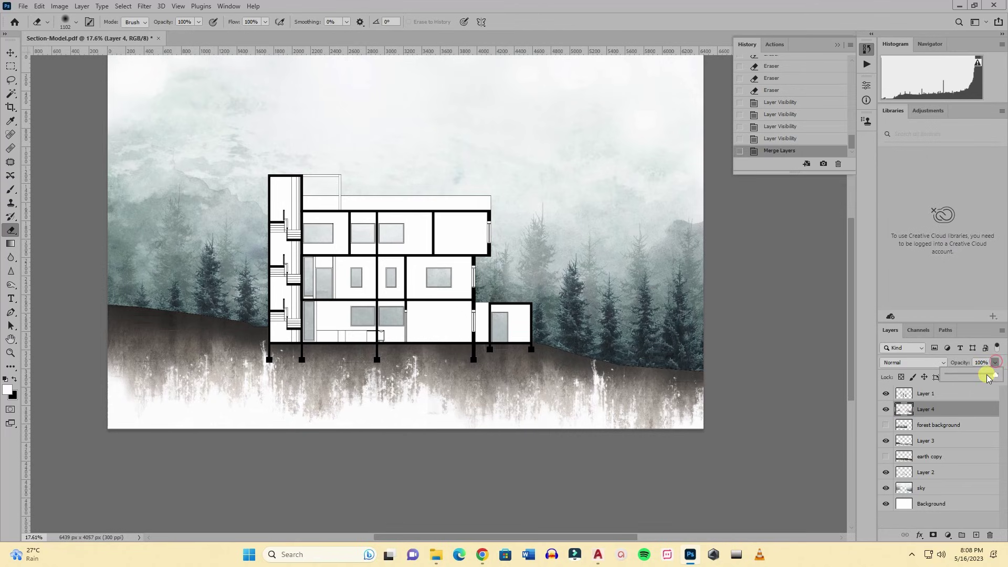
left_click_drag(987, 375, 987, 374)
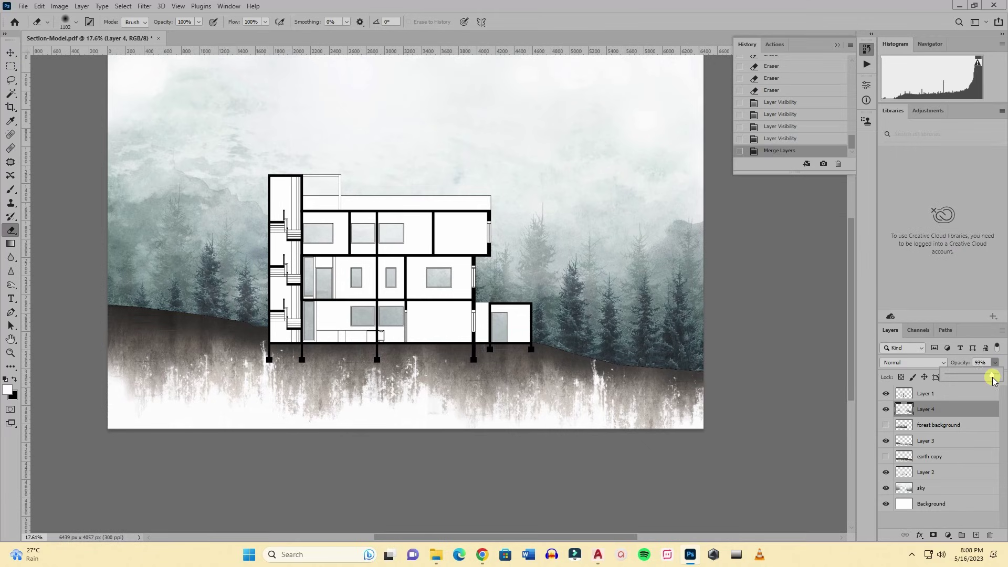
Raise Layer 4 to 97% opacity, show the forest background, and activate Layer 1.
left_click_drag(992, 377, 994, 378)
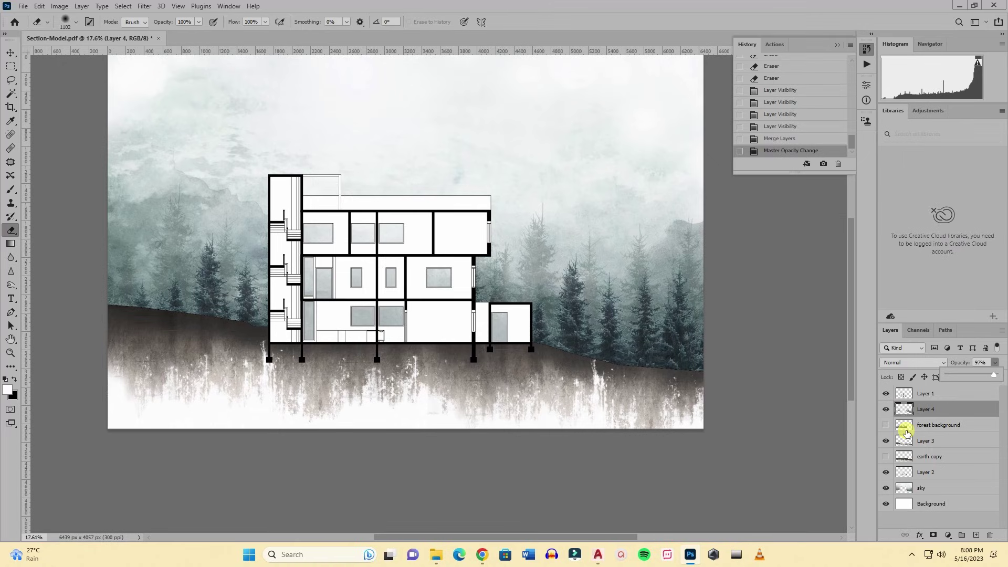
left_click(885, 425)
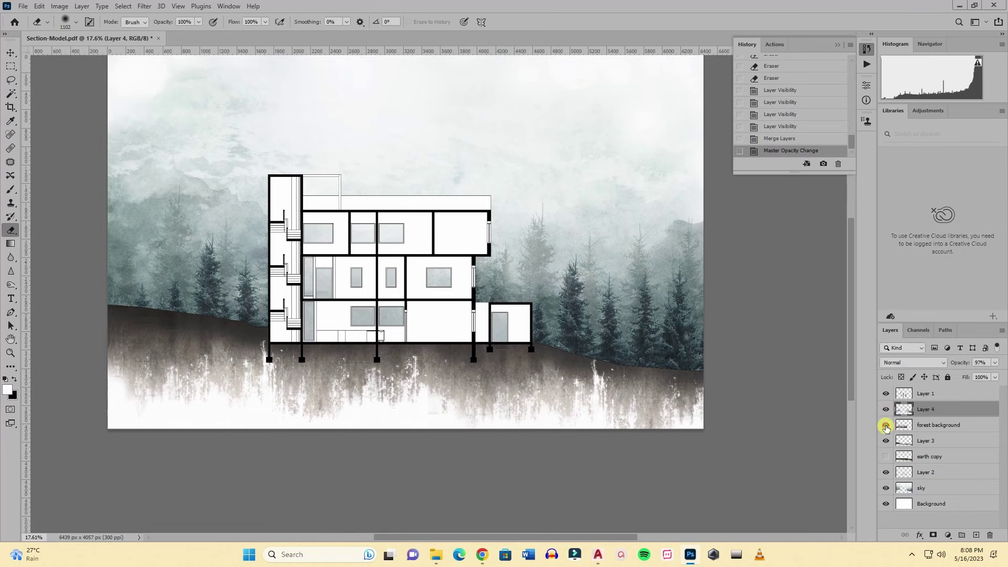
left_click(929, 427)
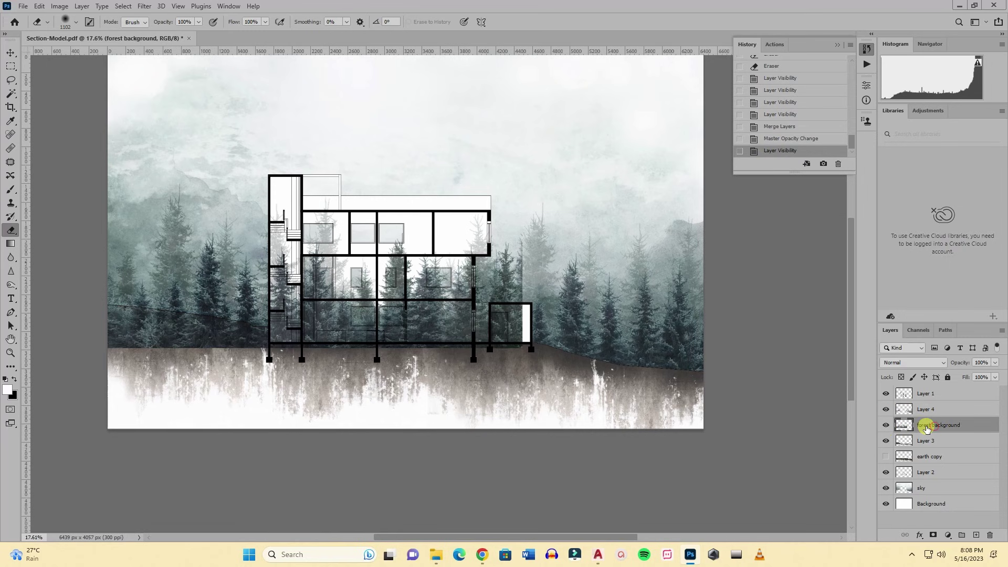
left_click(927, 394)
scroll(344, 288, "up", 4)
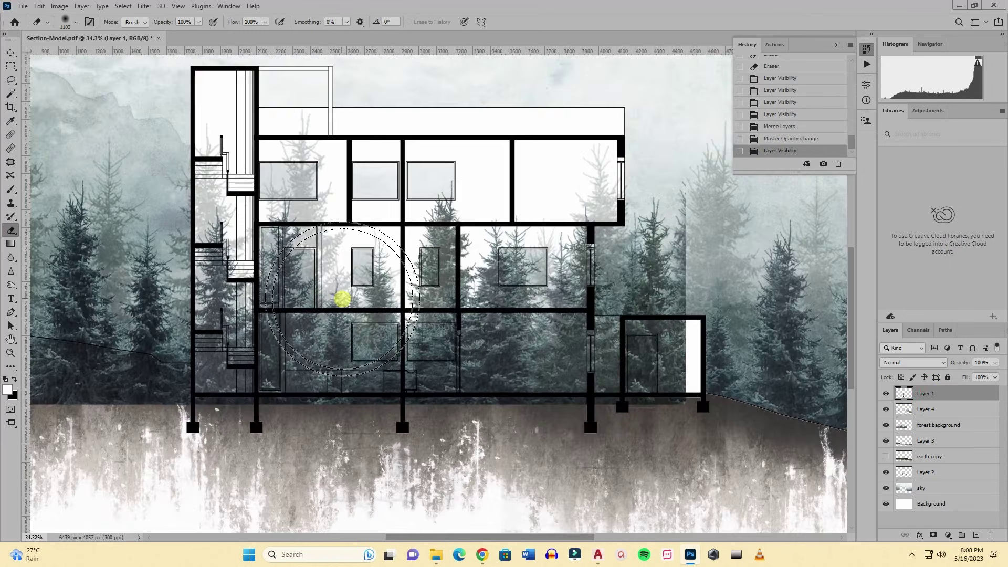
Magic Wand-select all ten window panes on Layer 1, then activate forest background.
left_click(11, 93)
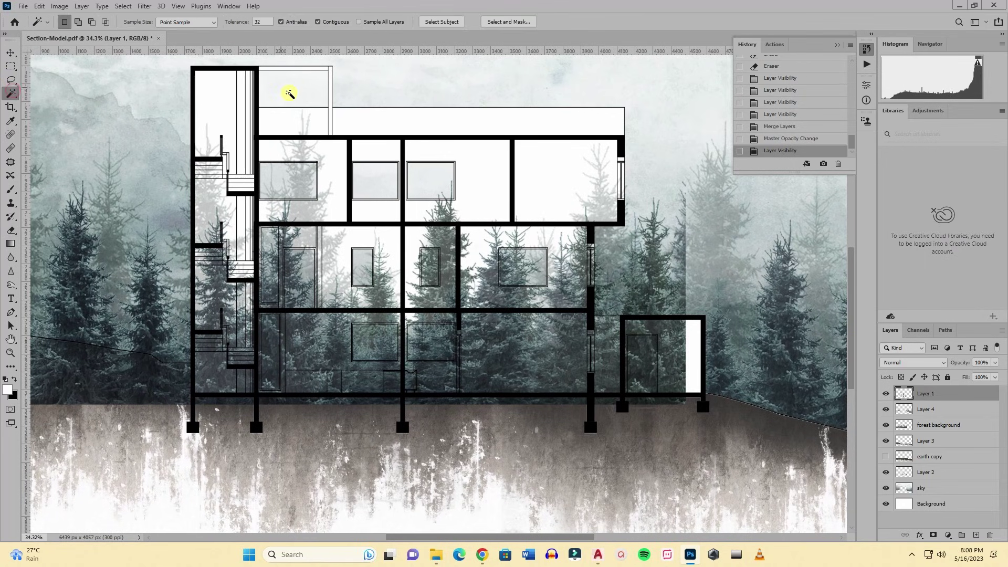
left_click(293, 191)
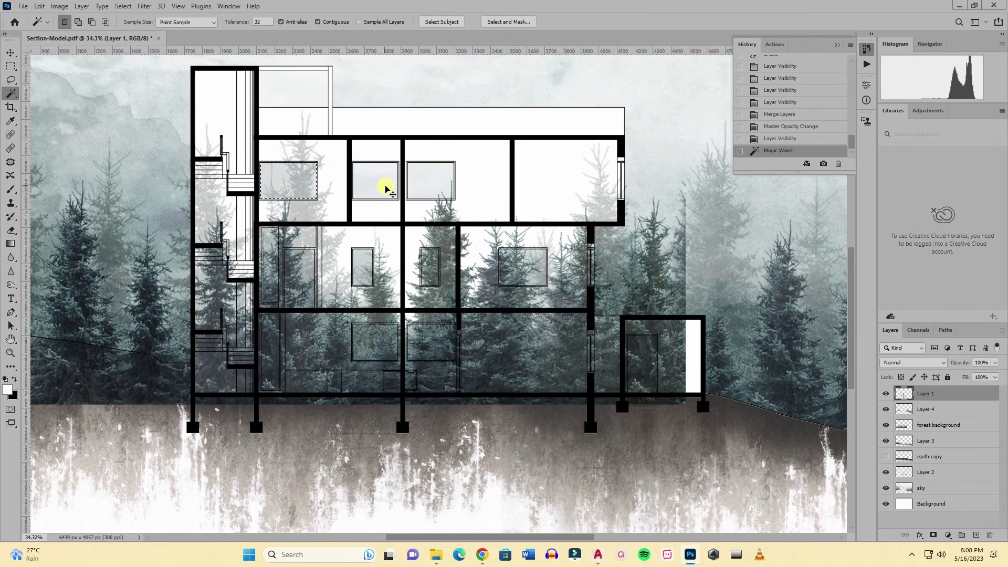
left_click(381, 185, "shift")
left_click(435, 185, "shift")
left_click(303, 262, "shift")
left_click(273, 262, "shift")
left_click(274, 345, "shift")
left_click(377, 344, "shift")
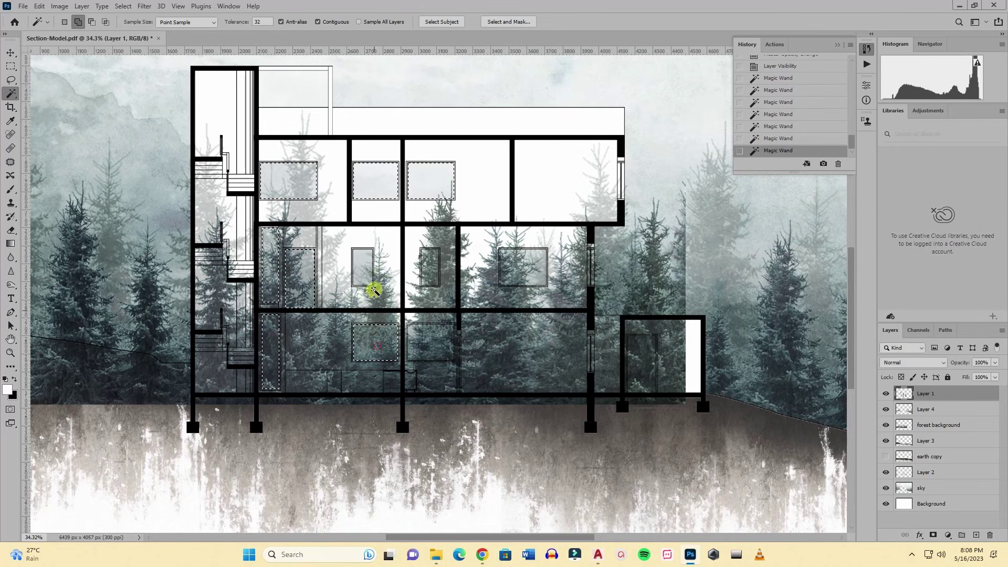
left_click(366, 269, "shift")
left_click(433, 272, "shift")
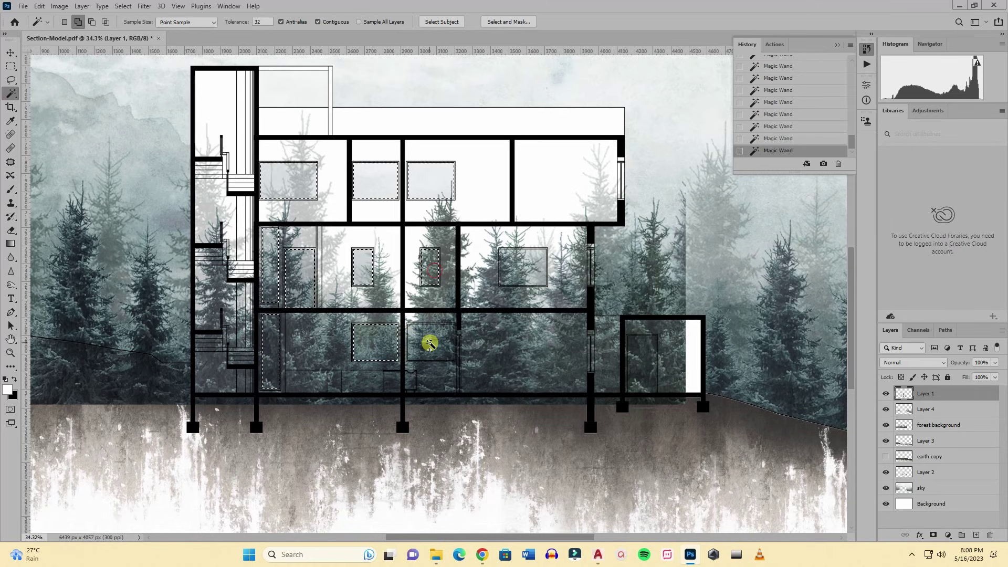
left_click(428, 342, "shift")
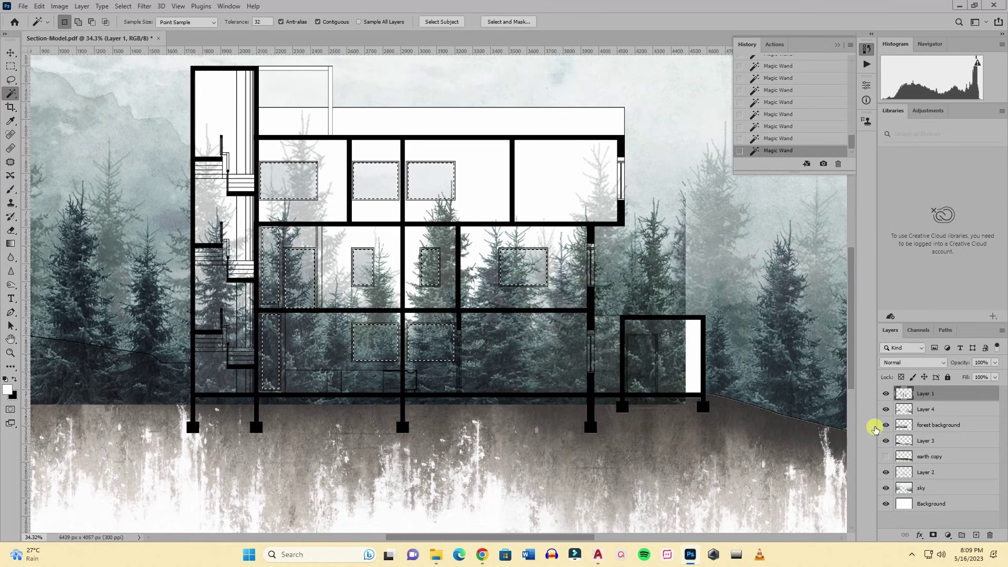
left_click(926, 427)
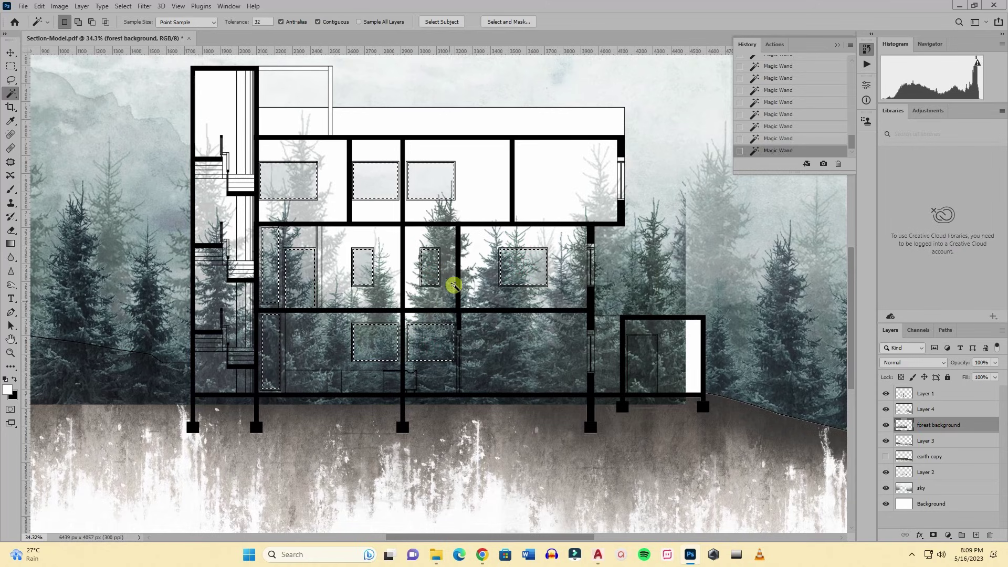
Copy the window panes to a new Layer 5 and fade it to 28% opacity.
right_click(511, 272)
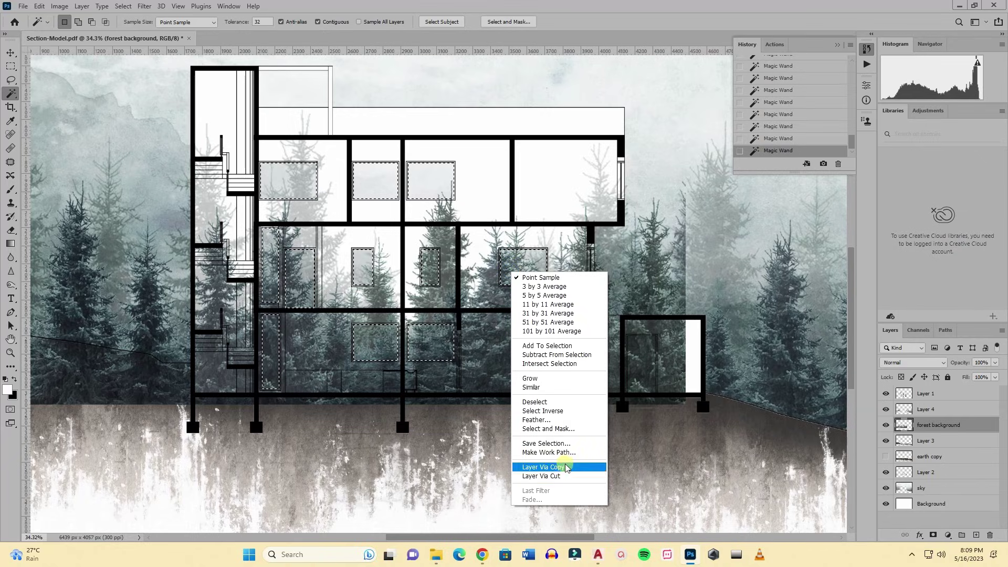
left_click(546, 467)
left_click(885, 444)
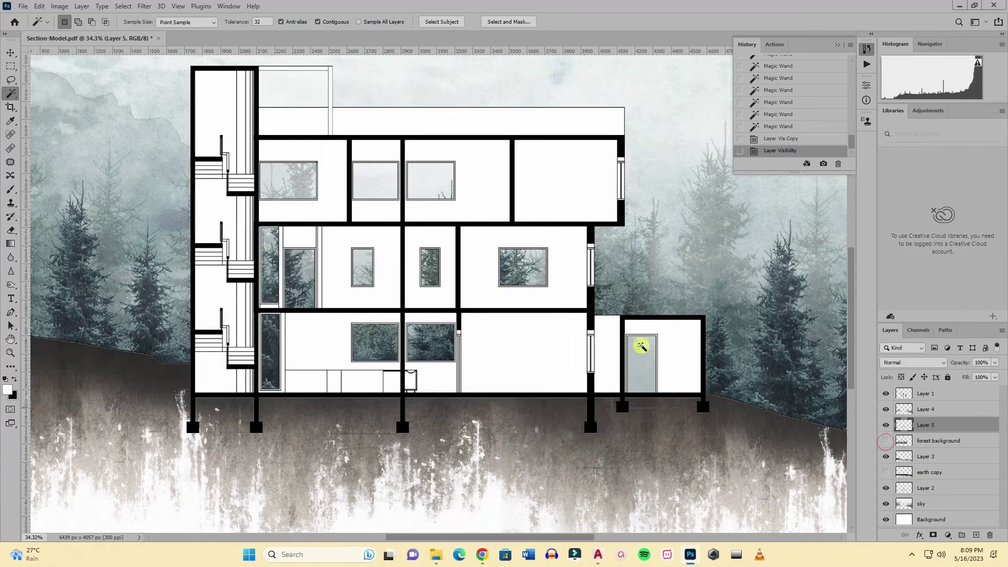
scroll(572, 325, "down", 3)
left_click(994, 363)
left_click(950, 374)
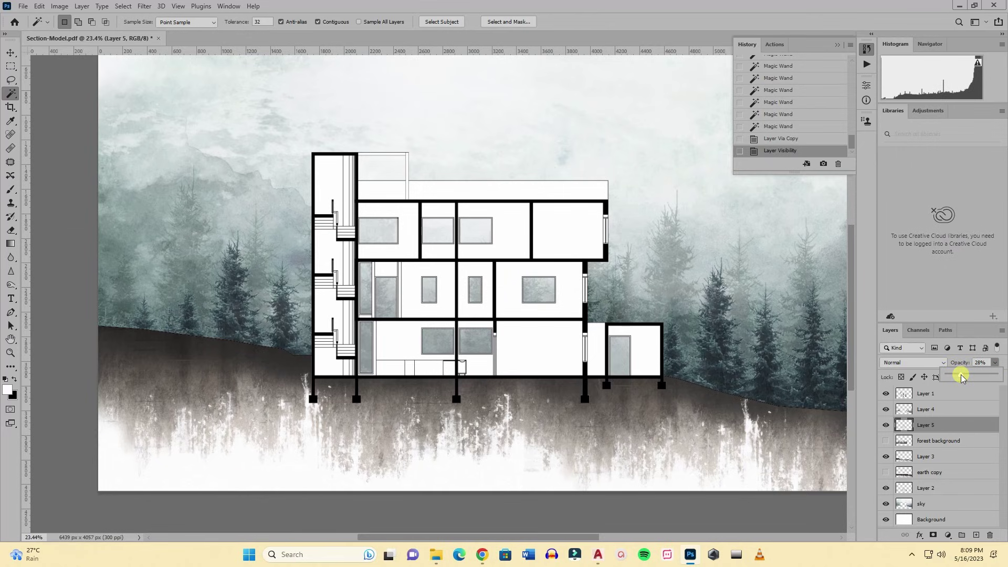
scroll(571, 391, "down", 1)
scroll(429, 394, "down", 1)
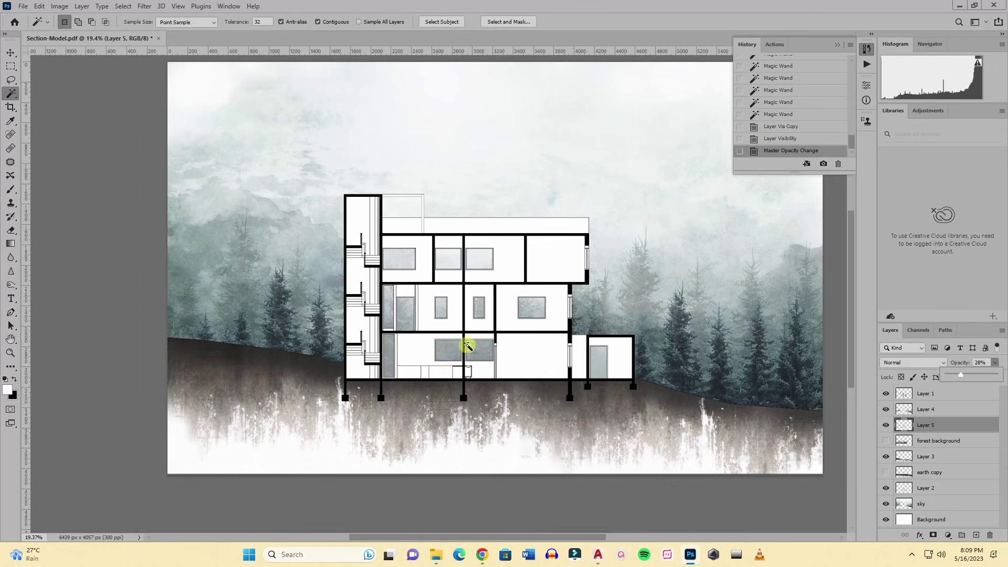
scroll(478, 236, "up", 3)
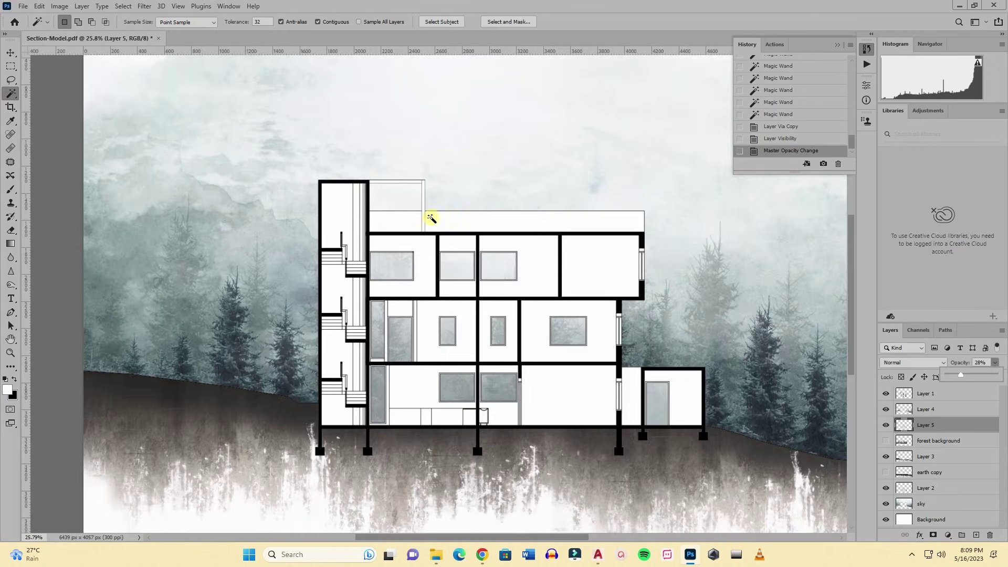
scroll(427, 259, "down", 2)
scroll(237, 274, "down", 2)
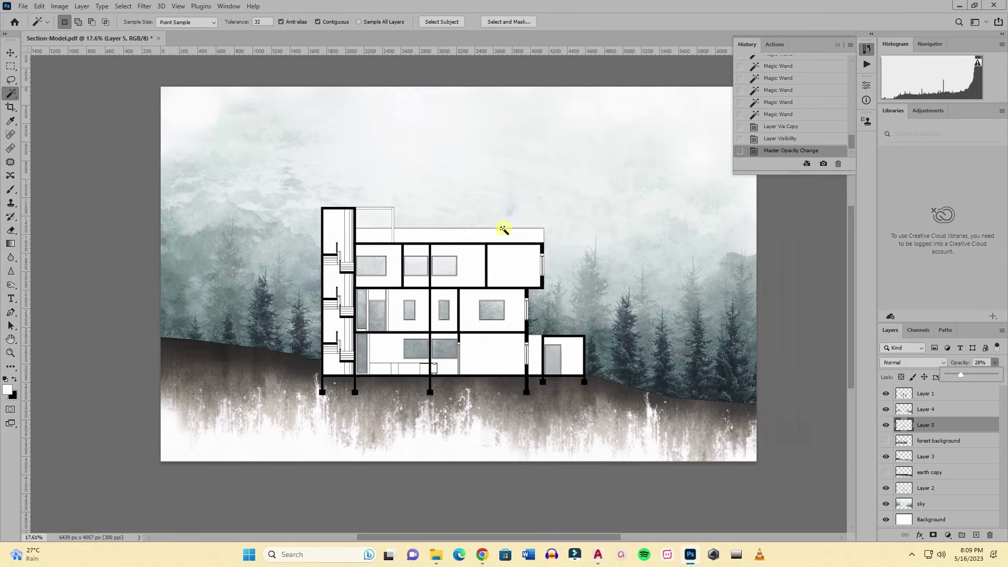
Browse to the Plants folder in File Explorer and select tree image 1.
left_click(439, 554)
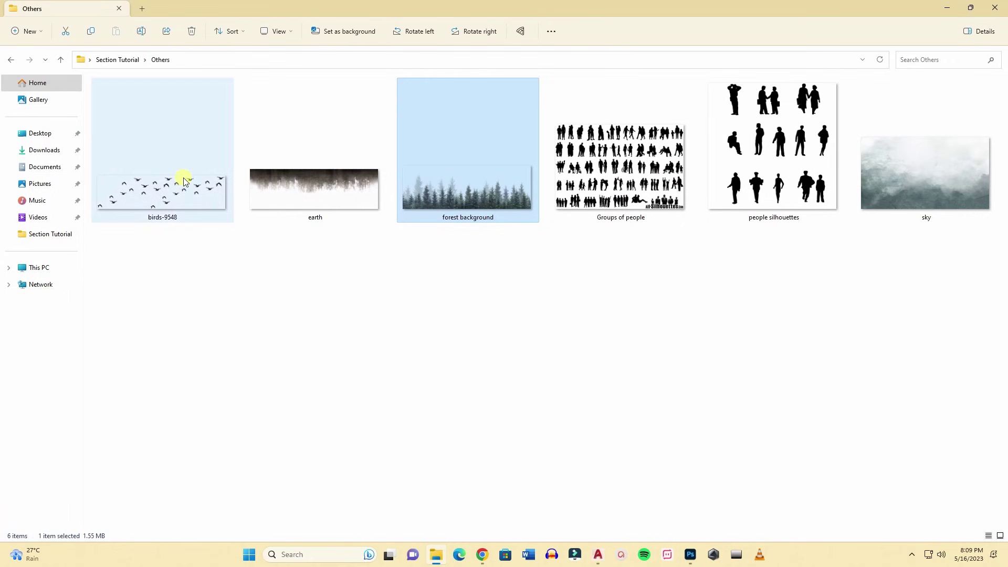
left_click(61, 59)
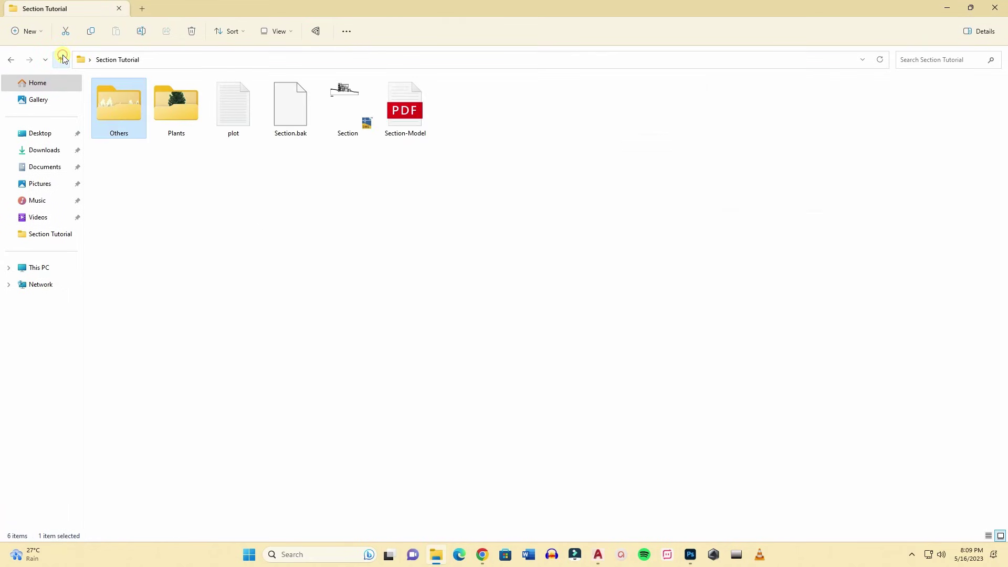
double_click(184, 115)
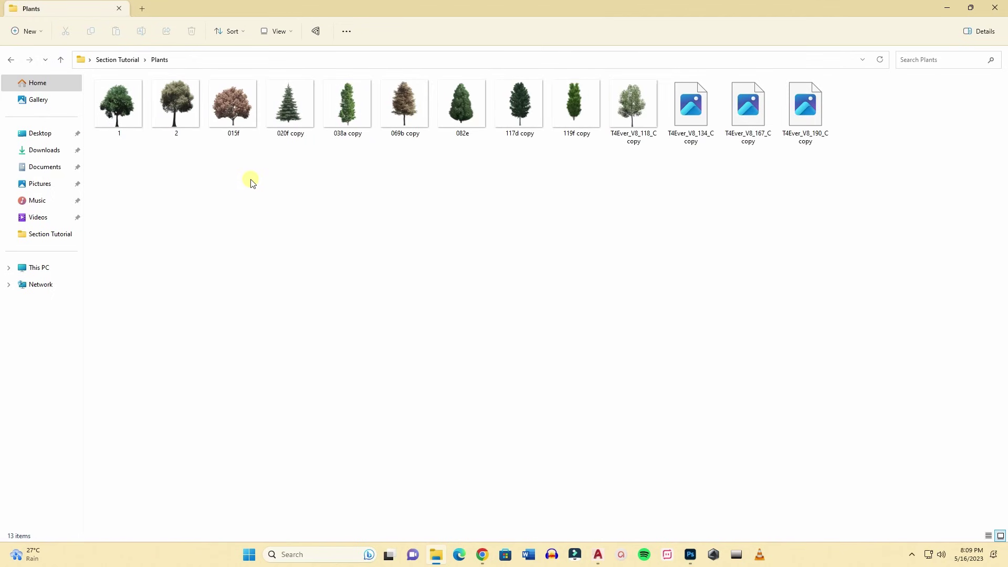
left_click(114, 132)
Place tree image 1, shrinking it and moving it left of the building.
left_click_drag(602, 447, 499, 299)
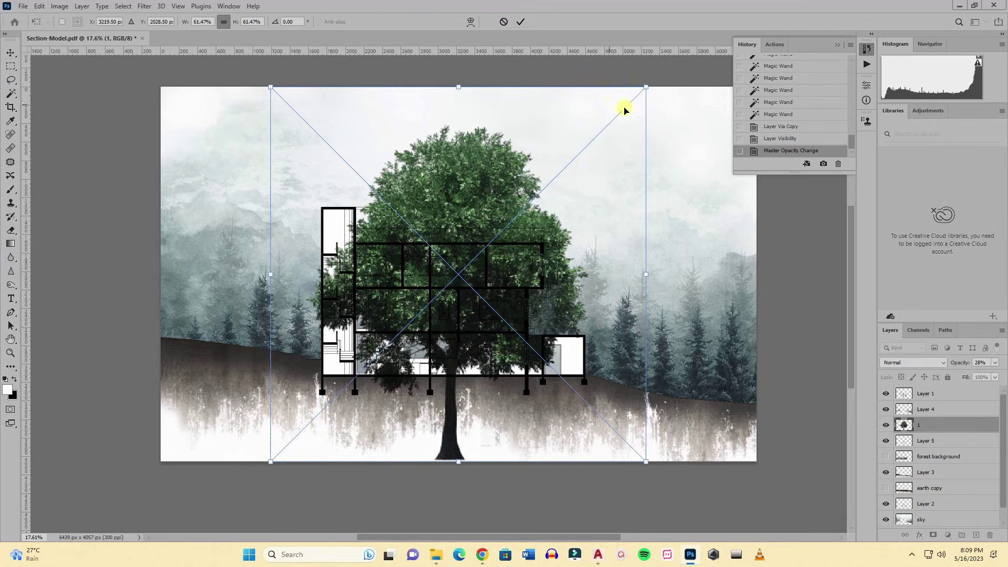
left_click_drag(644, 91, 450, 285)
left_click_drag(369, 387, 246, 271)
scroll(157, 267, "up", 4)
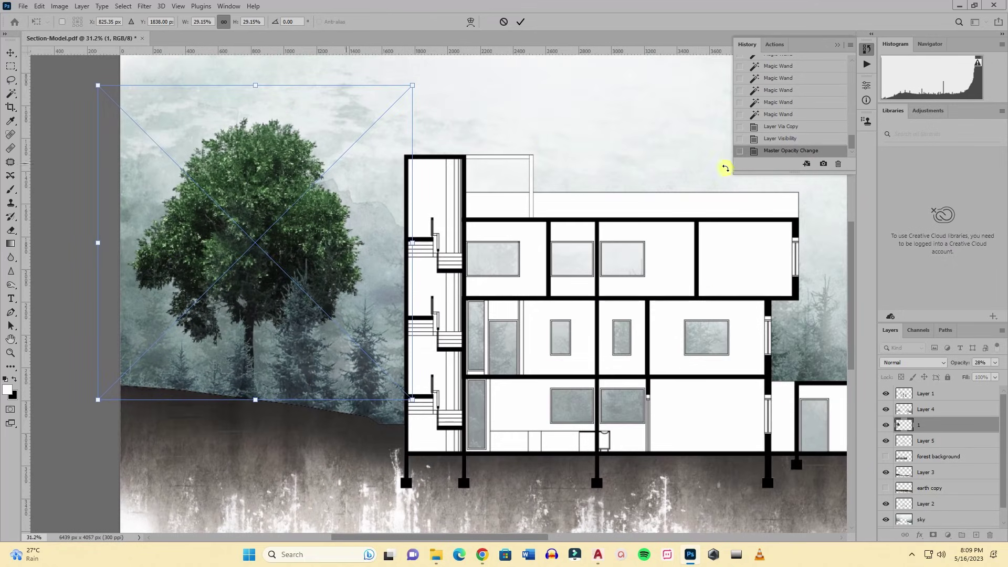
Restack tree layer 1 and Layer 4 so the tree sits behind the pine forest.
left_click(519, 24)
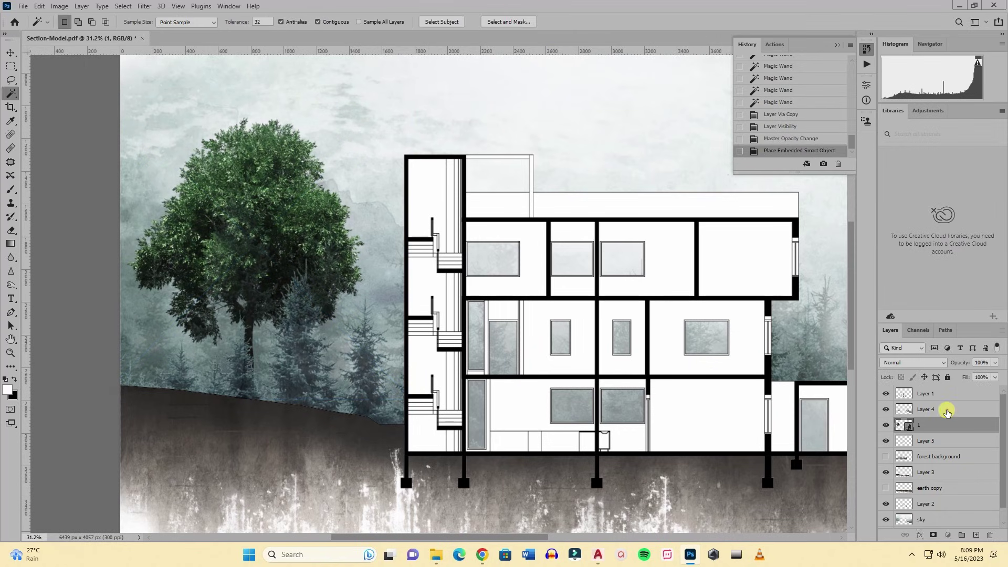
left_click_drag(939, 409, 941, 427)
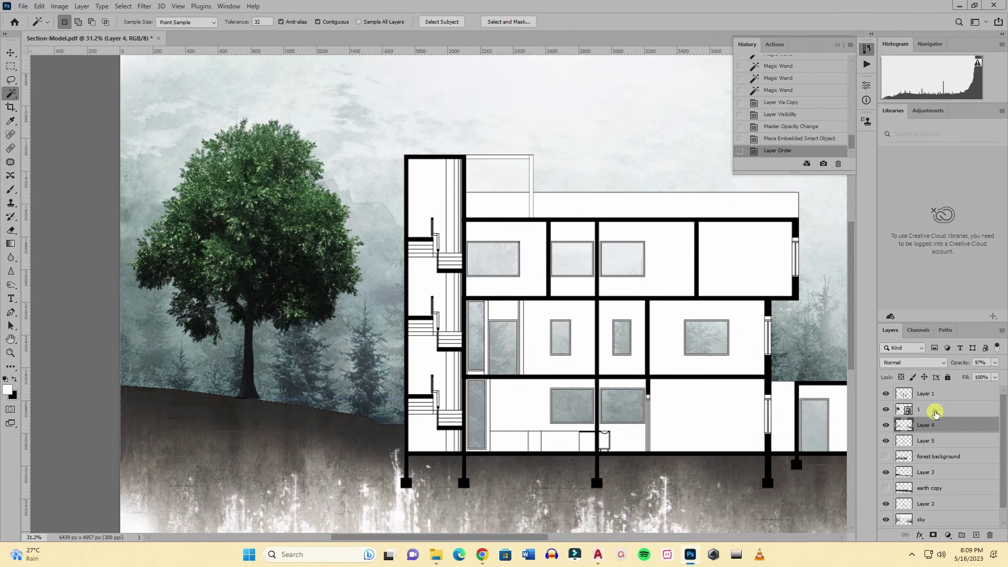
left_click(935, 412)
scroll(373, 273, "down", 3)
scroll(236, 257, "up", 2)
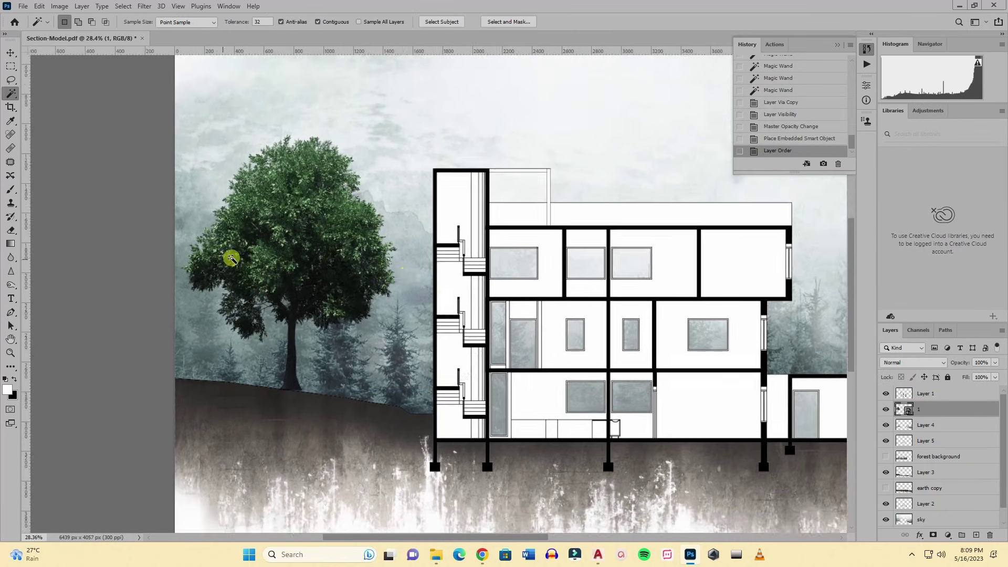
left_click(9, 53)
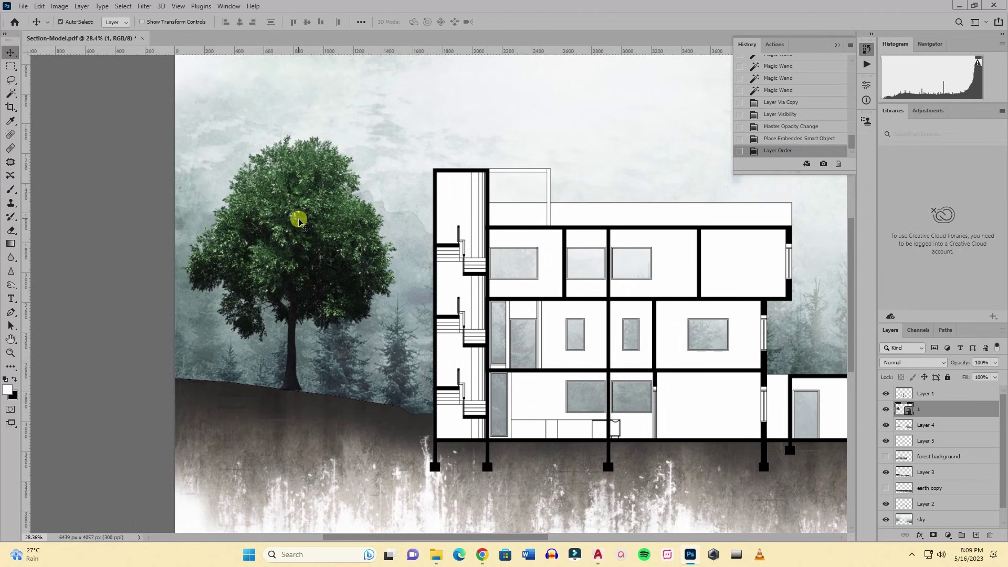
left_click(995, 482)
left_click_drag(929, 408, 939, 505)
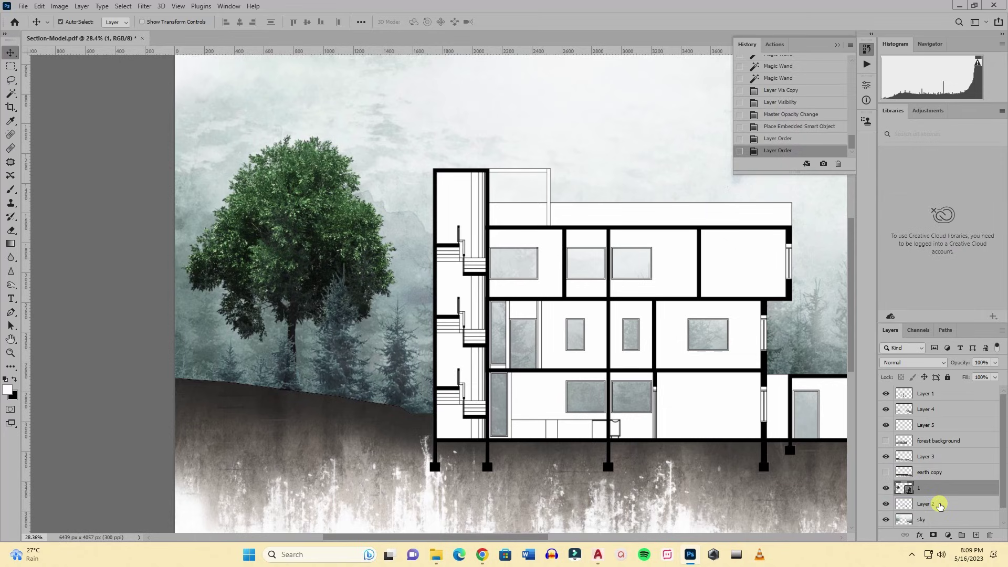
left_click_drag(924, 412, 932, 499)
Move the tree onto the hillside and set its opacity to 91%.
left_click_drag(343, 248, 342, 254)
left_click(330, 418)
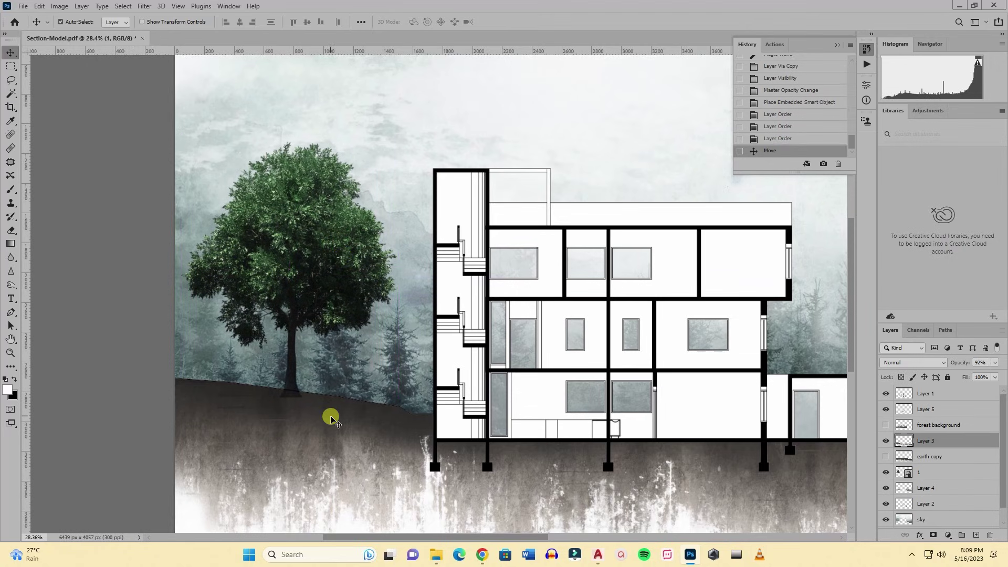
scroll(258, 344, "up", 1)
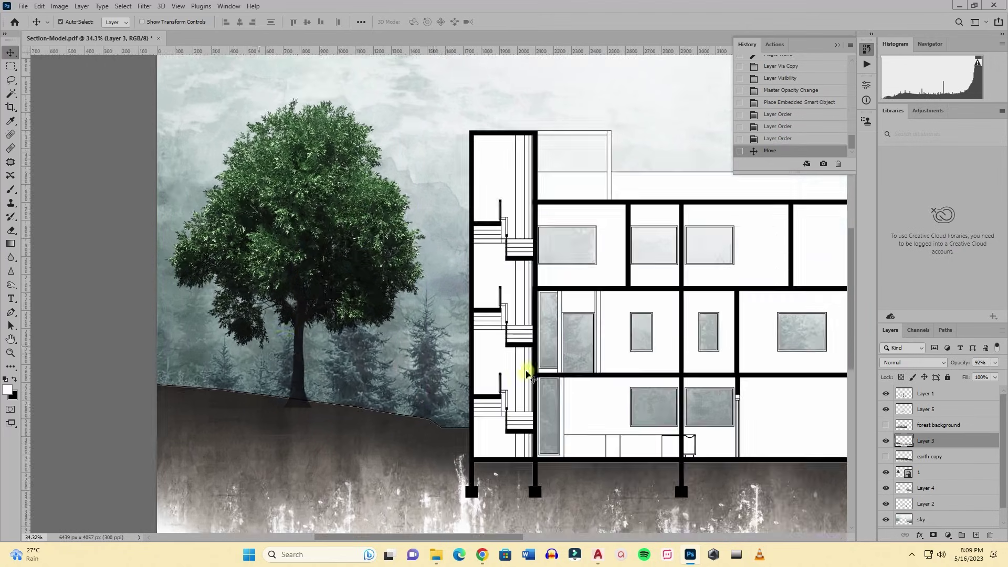
scroll(534, 371, "down", 2)
left_click_drag(379, 268, 351, 263)
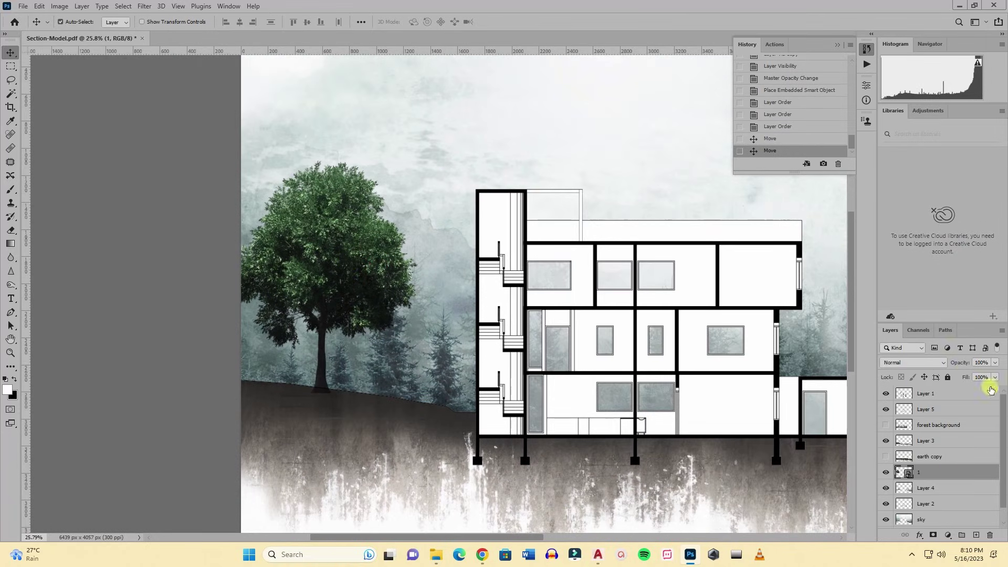
left_click(993, 363)
left_click_drag(988, 374, 991, 376)
Scale the tree down to 24.57% and settle it on the ground beside the building.
key("ctrl+t")
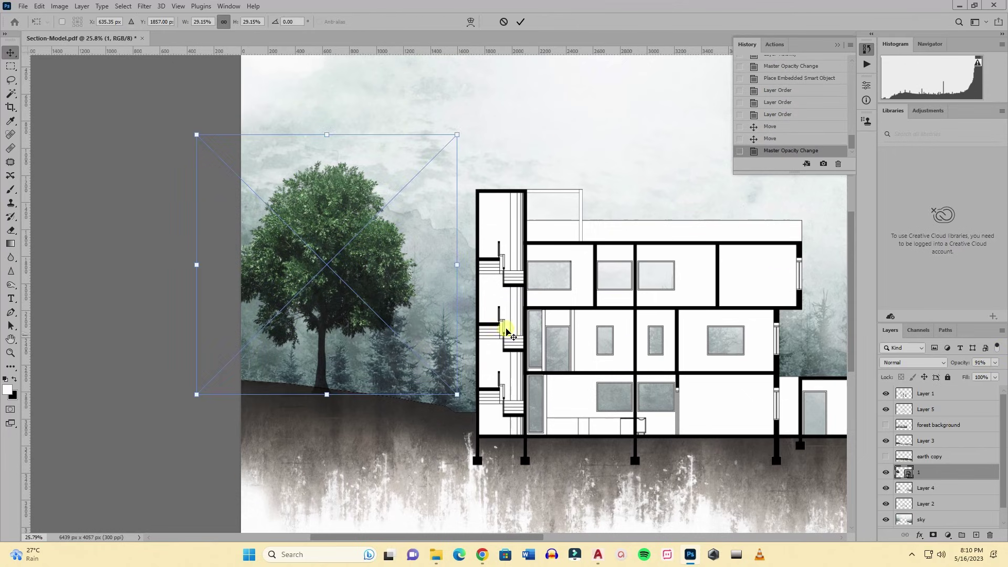
left_click_drag(459, 131, 416, 176)
left_click_drag(330, 263, 356, 258)
left_click(520, 22)
key("ctrl+minus")
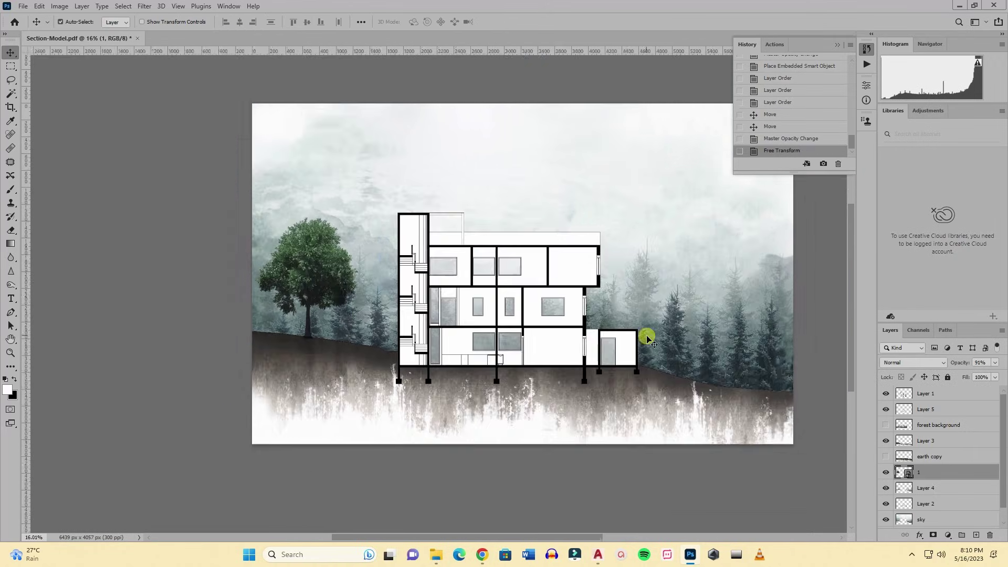
Place tree image 2, scale it down to 21.82% and set it beside the first tree, left of the building.
mouse_move(435, 554)
left_click(389, 472)
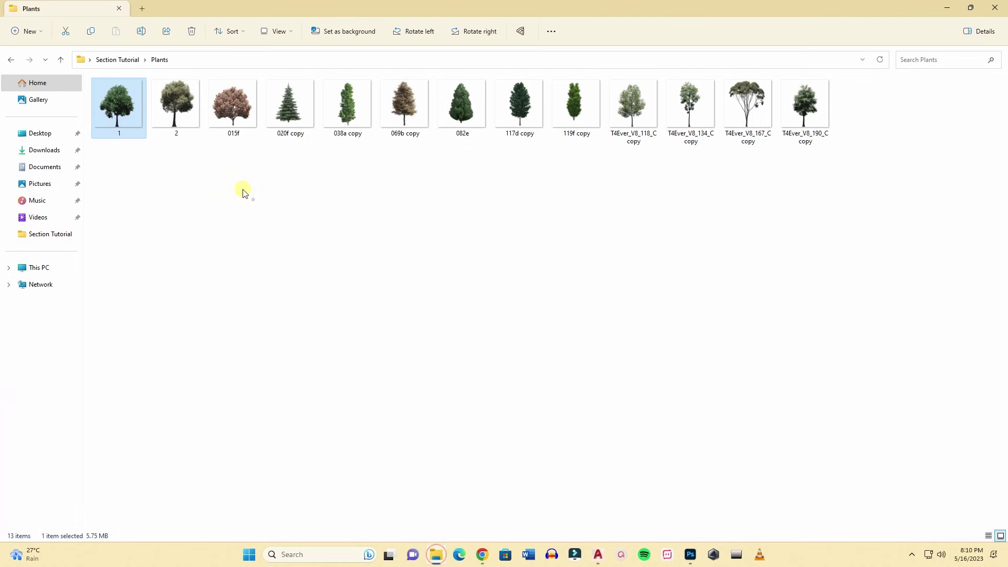
left_click_drag(179, 108, 647, 375)
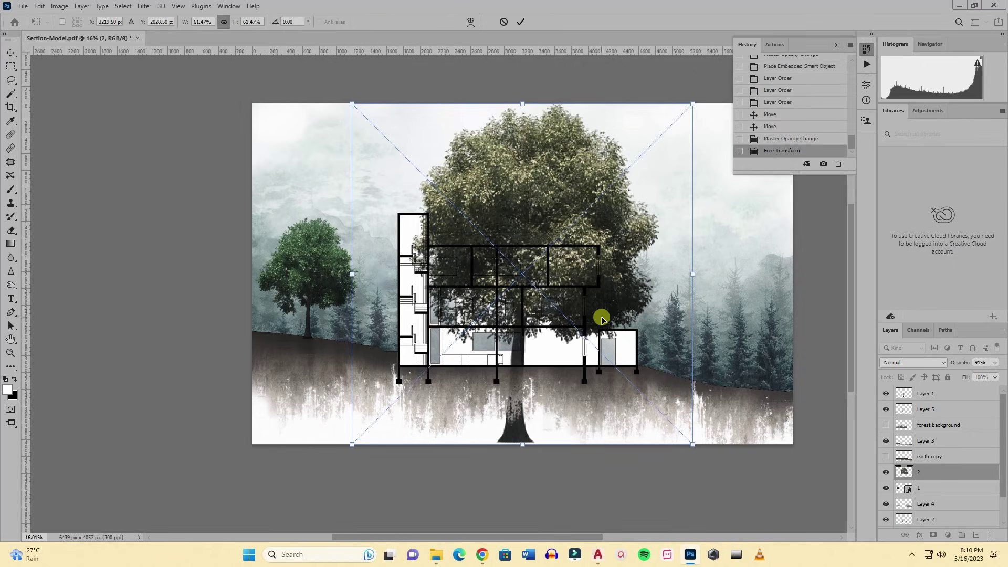
left_click_drag(692, 119, 528, 267)
left_click_drag(461, 340, 727, 284)
scroll(423, 292, "down", 2)
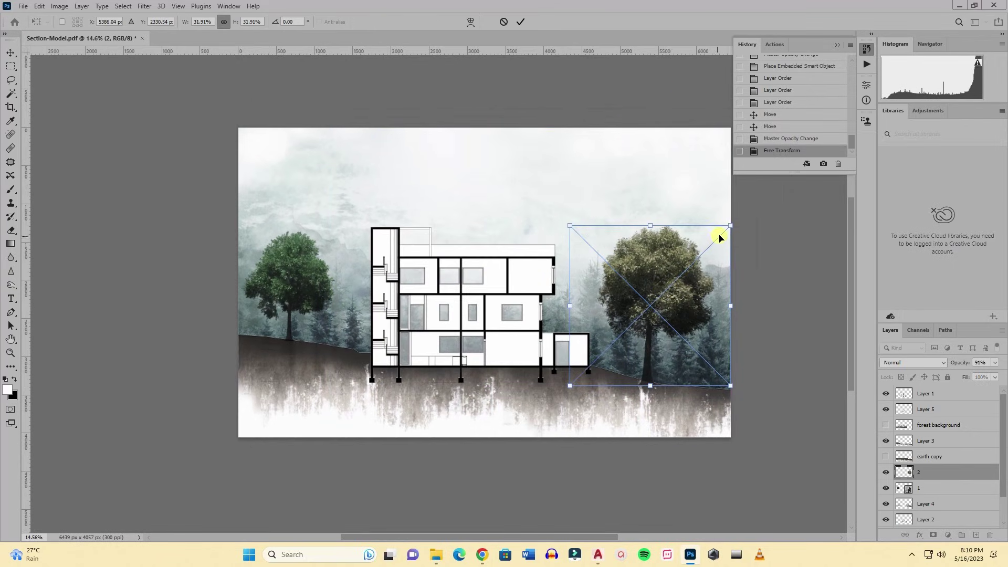
left_click_drag(720, 231, 674, 269)
left_click_drag(641, 330, 405, 305)
scroll(302, 309, "up", 7)
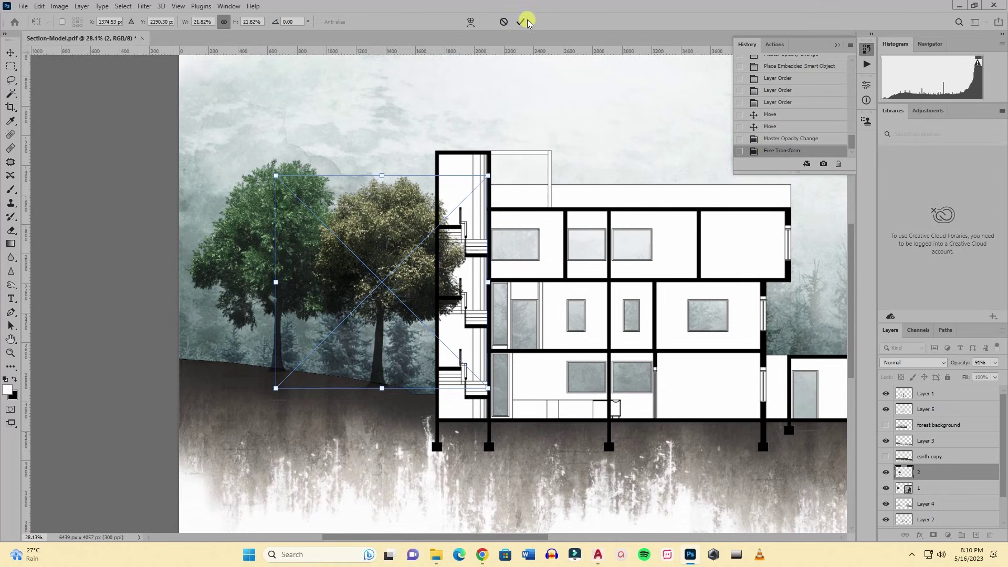
Commit the second tree, then add the 015f tree, shrink it and move it into position.
key("Return")
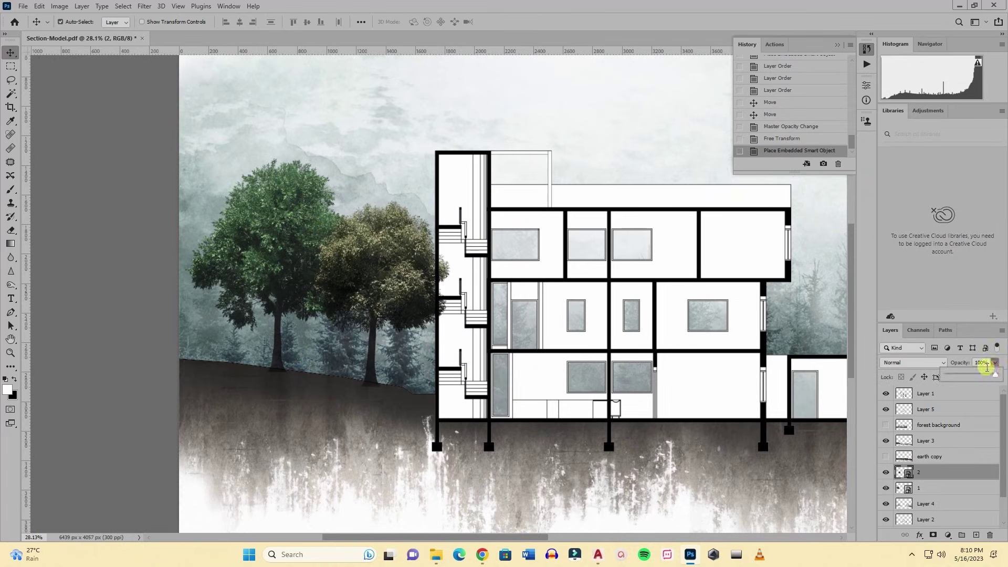
left_click(929, 488)
left_click(435, 555)
left_click(435, 554)
left_click(435, 555)
left_click(233, 105)
left_click_drag(233, 105, 313, 142)
scroll(313, 142, "up", 3)
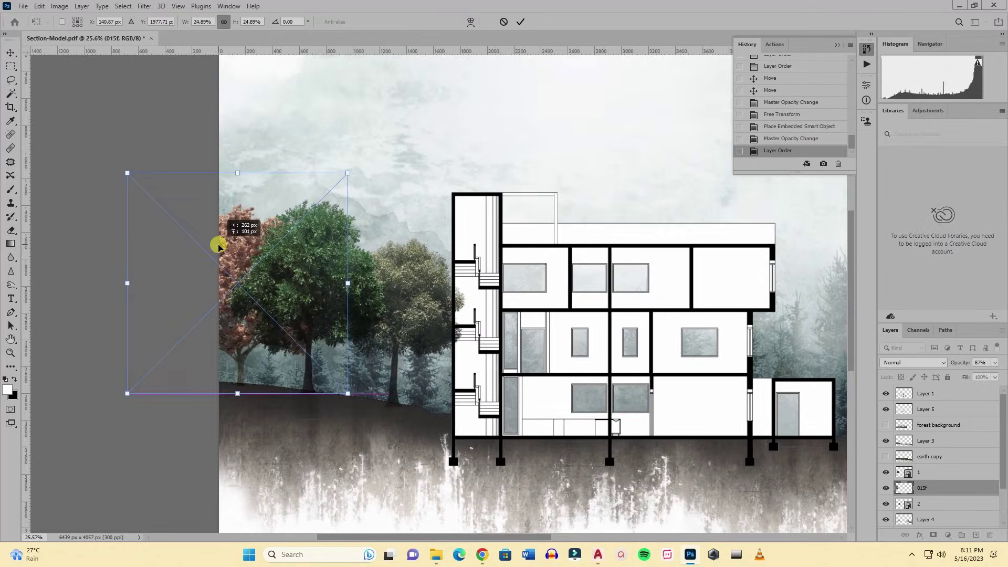
key("Return")
scroll(270, 198, "down", 2)
left_click_drag(994, 362, 1003, 360)
key("alt+bracketright")
scroll(698, 428, "up", 1)
Add the 020f copy pine tree and move it onto the right-hand slope.
left_click(435, 554)
left_click_drag(286, 105, 257, 237)
key("Return")
scroll(304, 236, "up", 2)
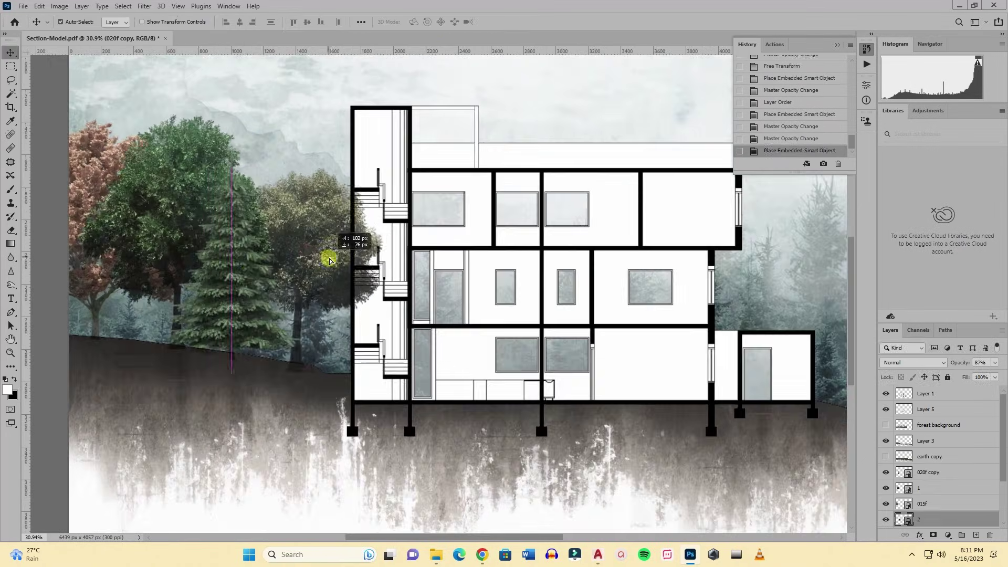
left_click_drag(393, 254, 731, 341)
scroll(270, 266, "down", 2)
scroll(731, 342, "up", 2)
scroll(443, 513, "down", 2)
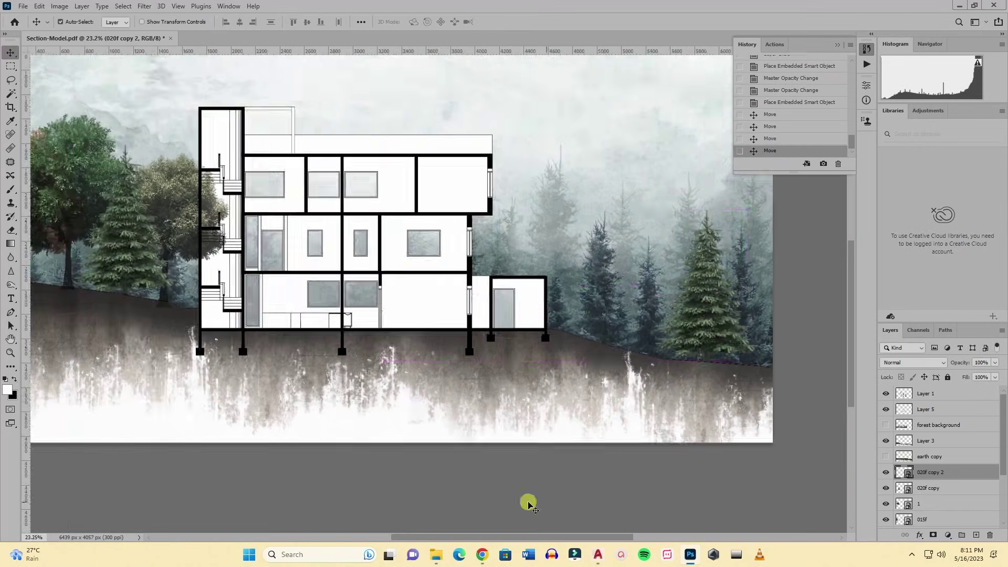
Add the 038a copy tree, resizing and positioning it on the slope.
left_click(435, 555)
left_click_drag(286, 105, 690, 555)
left_click_drag(690, 554, 590, 320)
scroll(577, 233, "down", 1)
key("Return")
scroll(583, 262, "up", 1)
scroll(589, 285, "down", 2)
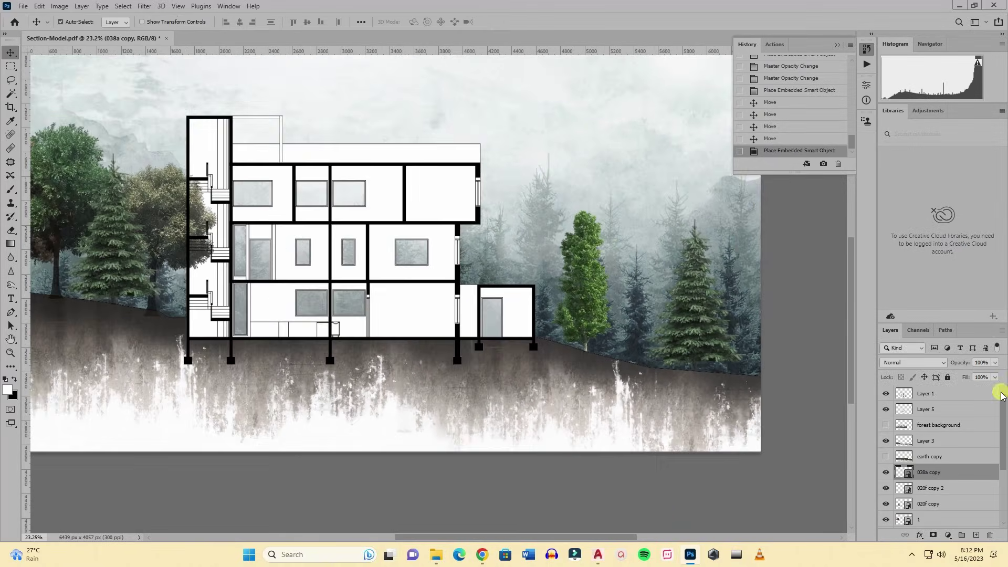
Add the 069b copy tree and scale it to fit the forest.
left_click_drag(994, 362, 985, 363)
scroll(472, 315, "down", 1)
left_click(435, 554)
left_click_drag(287, 105, 619, 352)
scroll(697, 180, "up", 2)
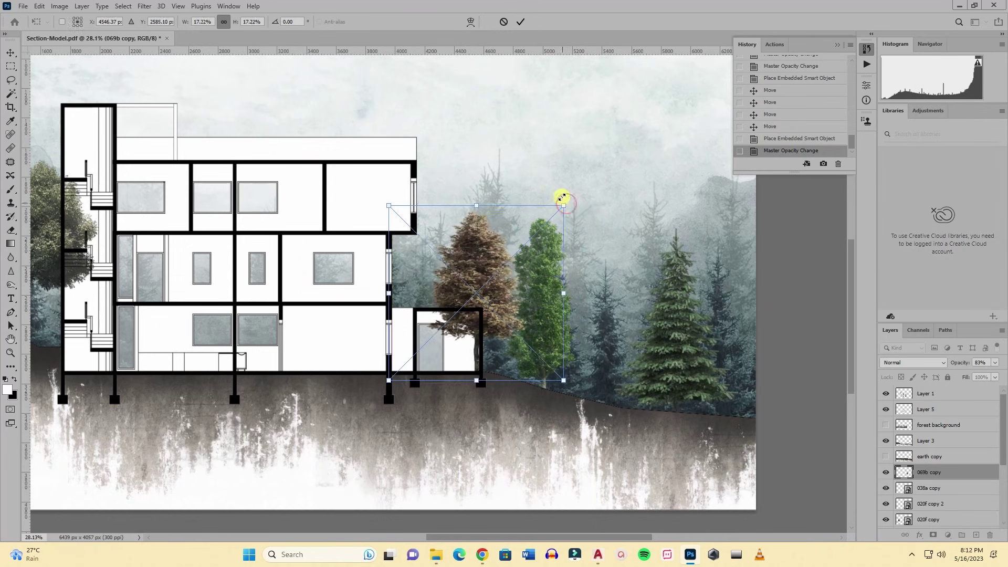
key("Return")
left_click_drag(995, 362, 1000, 363)
scroll(472, 315, "down", 2)
Add another tree among the right-hand pines at 88% opacity, placed beside the pines.
left_click(435, 554)
left_click_drag(516, 101, 595, 270)
scroll(595, 270, "up", 2)
left_click_drag(550, 324, 591, 329)
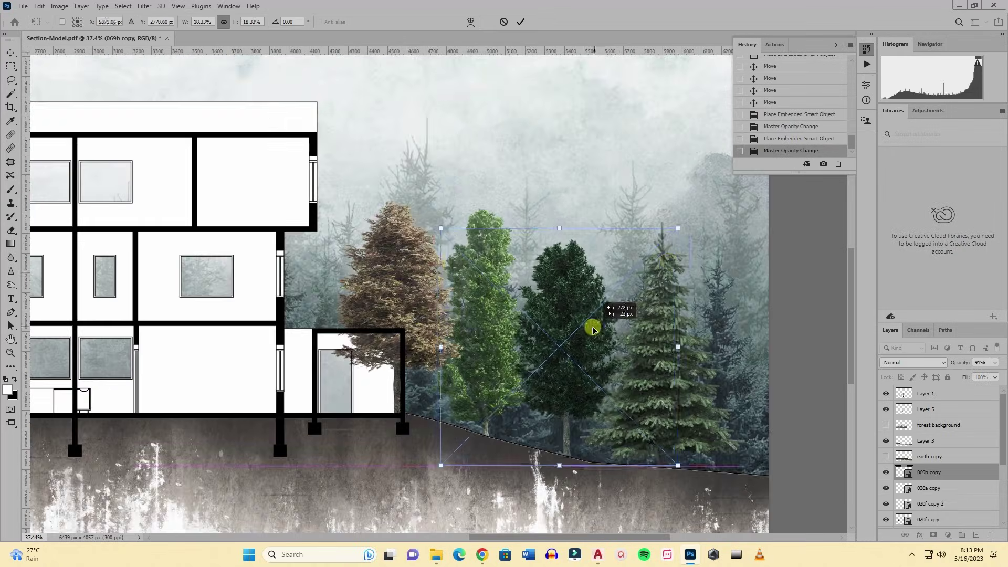
key("Return")
scroll(603, 293, "down", 2)
left_click_drag(995, 362, 983, 367)
scroll(562, 339, "up", 2)
left_click_drag(551, 336, 759, 333)
scroll(682, 336, "down", 1)
Duplicate that tree at 74% opacity, then place another tree beside the small annex.
key("ctrl+t")
left_click_drag(826, 231, 797, 247)
key("Return")
scroll(682, 263, "up", 1)
left_click(995, 363)
left_click_drag(997, 374, 987, 373)
scroll(452, 535, "down", 3)
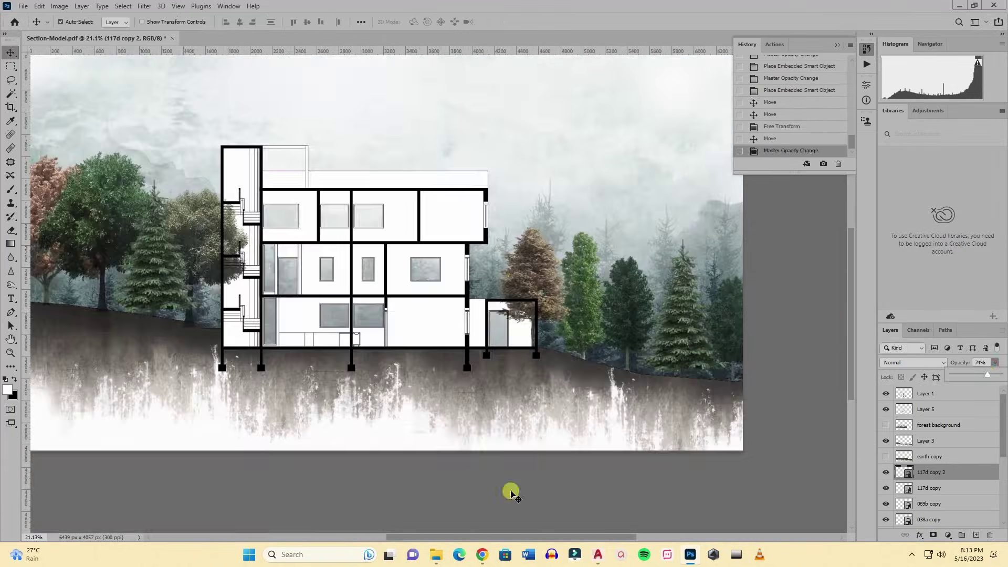
left_click(435, 555)
left_click_drag(632, 102, 589, 303)
Commit the annex tree, then add T4Ever_V8_167_C enlarged behind the building's left side.
key("Return")
scroll(551, 319, "up", 2)
scroll(670, 252, "down", 2)
key("alt+Tab")
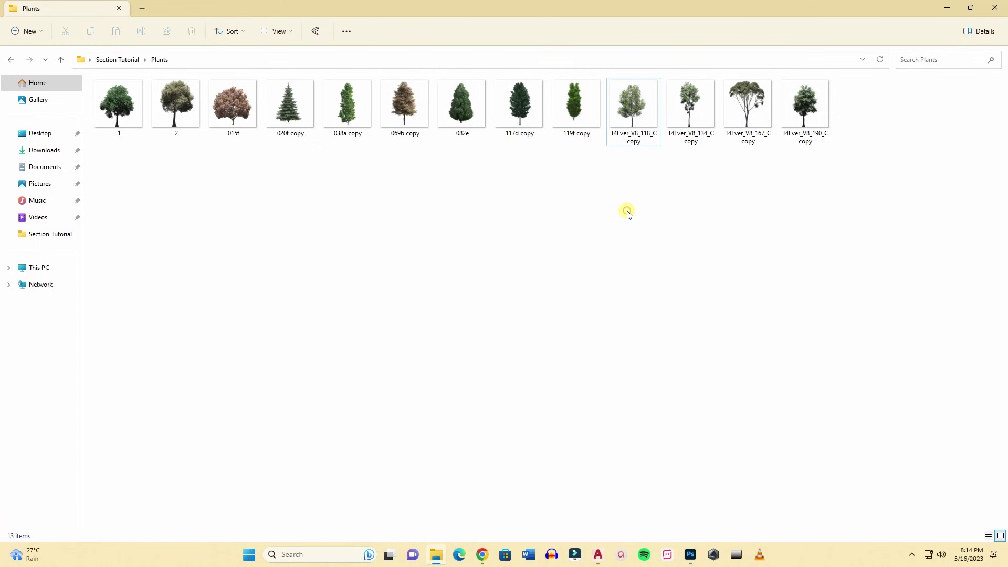
left_click_drag(766, 94, 511, 243)
scroll(409, 219, "down", 1)
scroll(479, 117, "up", 1)
left_click_drag(479, 117, 464, 150)
left_click(523, 25)
Move the T4Ever_V8_167_C layer down beneath the other tree layers.
scroll(990, 420, "down", 2)
left_click_drag(962, 449, 962, 472)
scroll(331, 180, "up", 1)
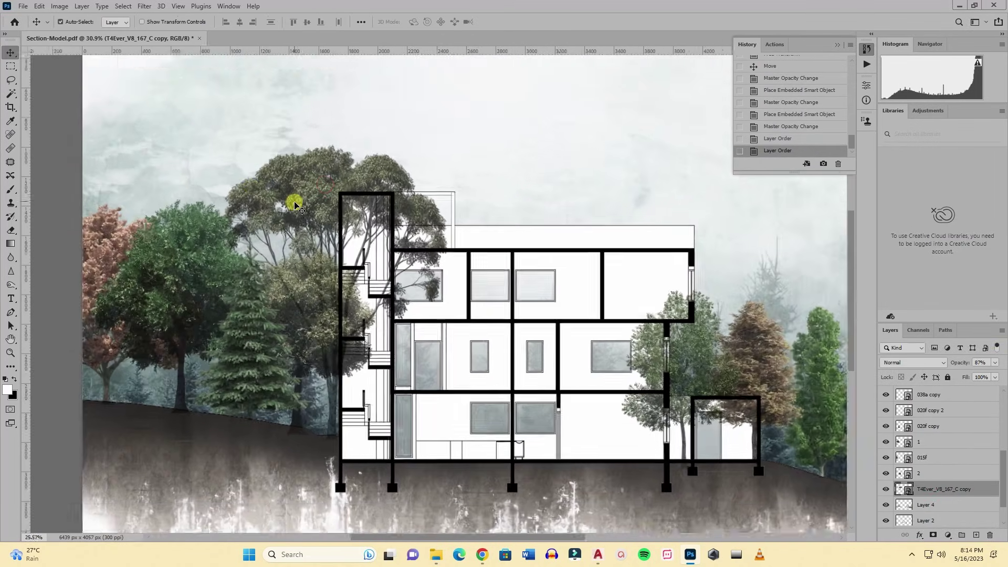
scroll(295, 204, "down", 1)
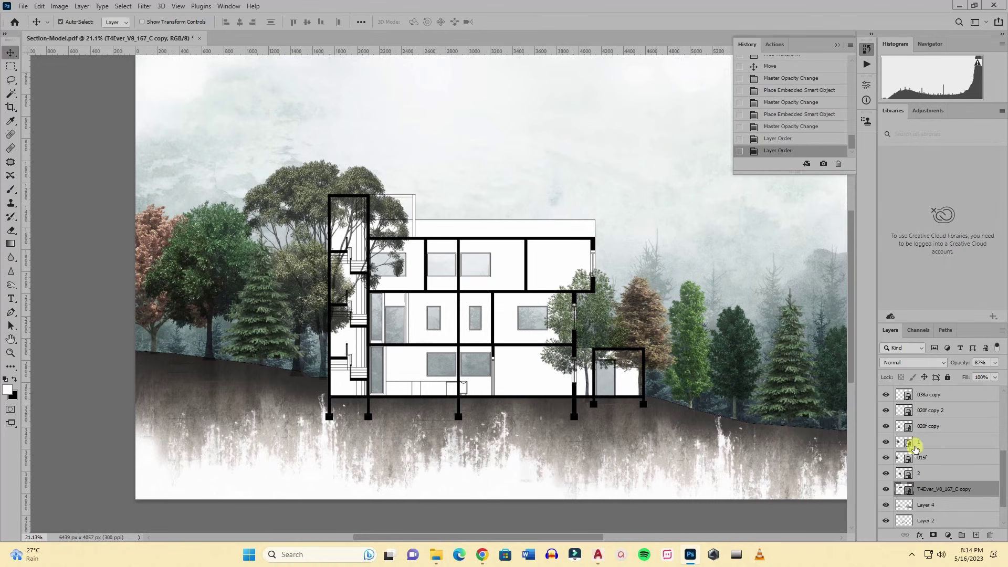
scroll(313, 336, "down", 1)
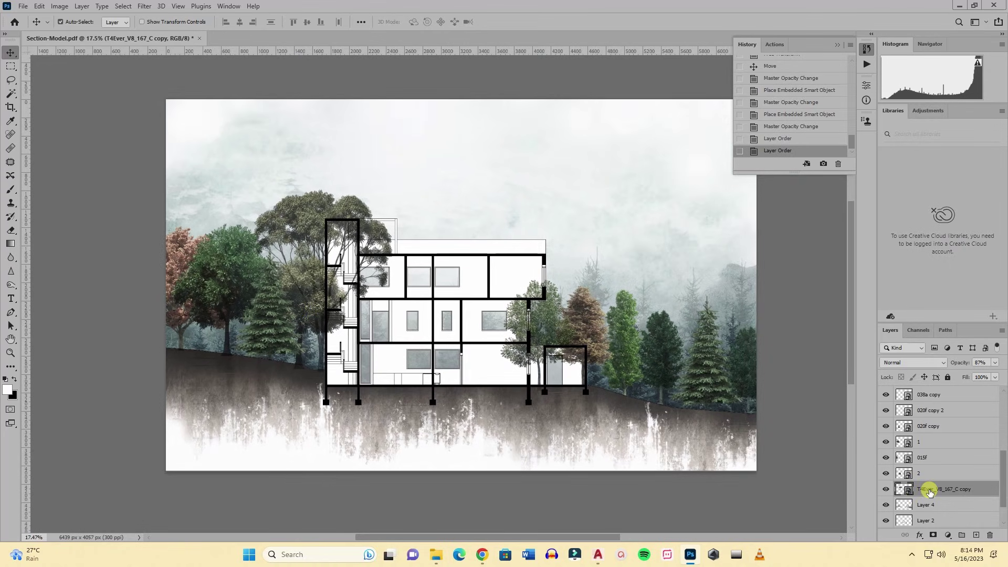
left_click_drag(925, 477, 944, 426)
Merge the selected tree layers into one T4Ever_V8_118_C copy layer, check it, then select Layer 1.
right_click(938, 443)
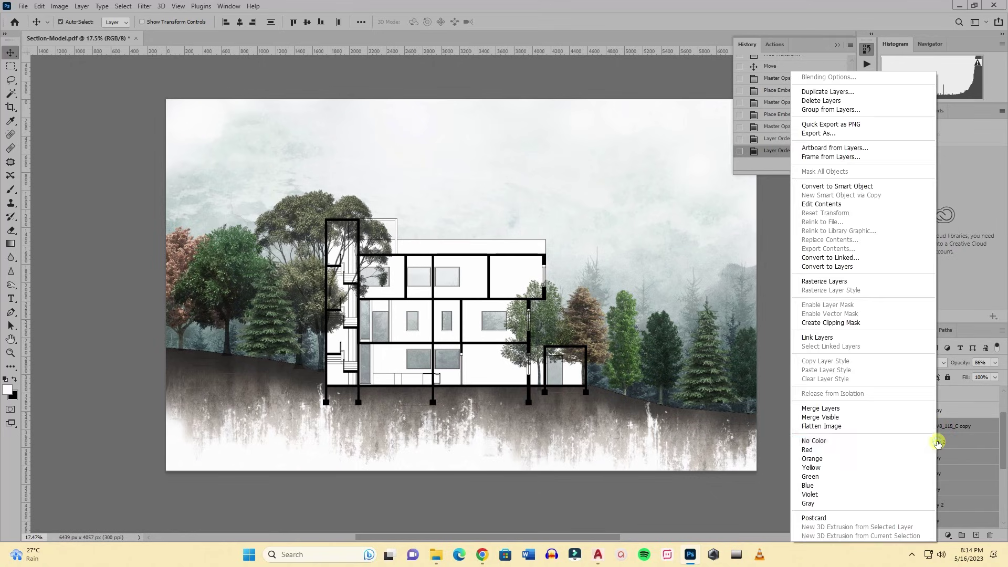
left_click(850, 411)
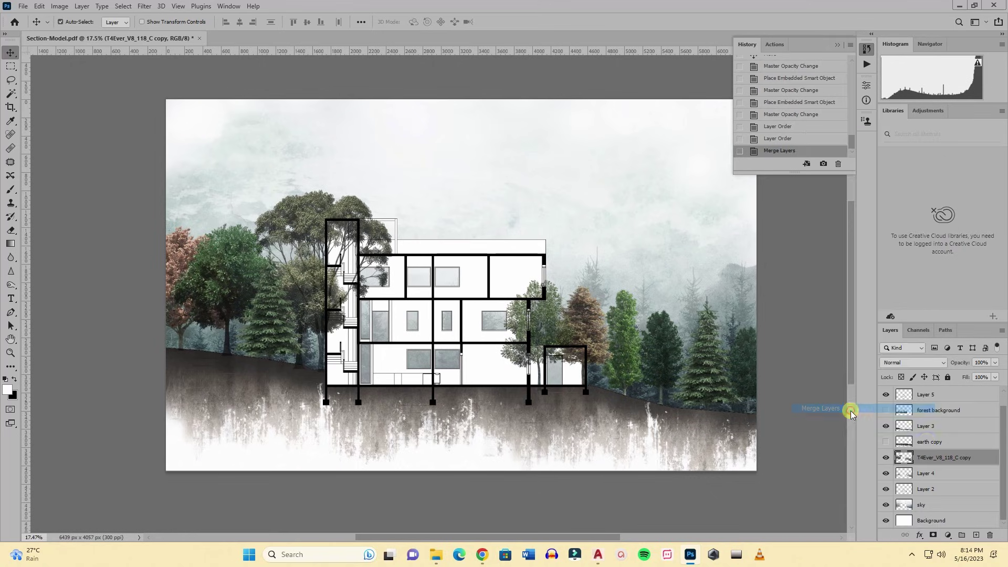
left_click(886, 457)
left_click(886, 457)
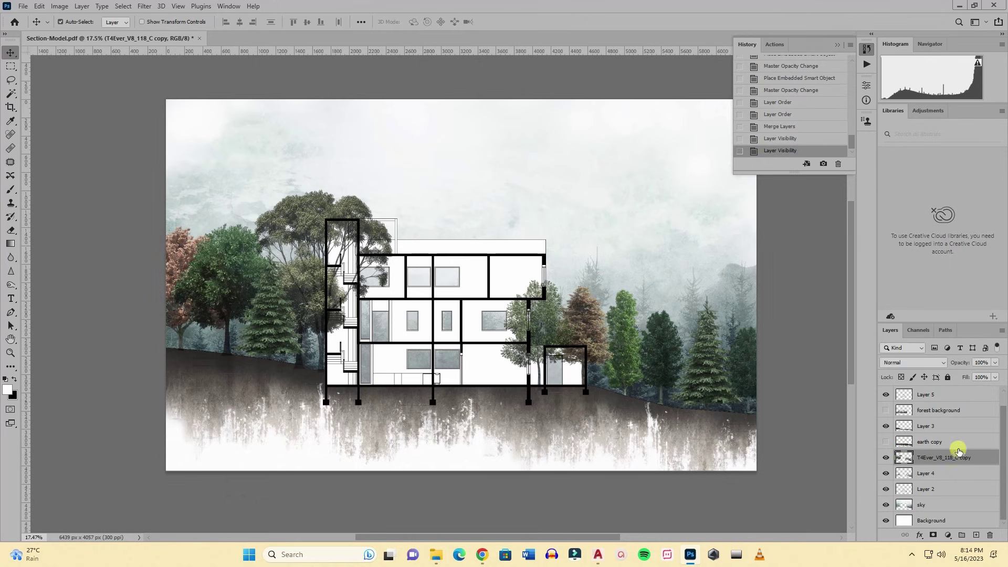
scroll(952, 432, "up", 1)
left_click(938, 401)
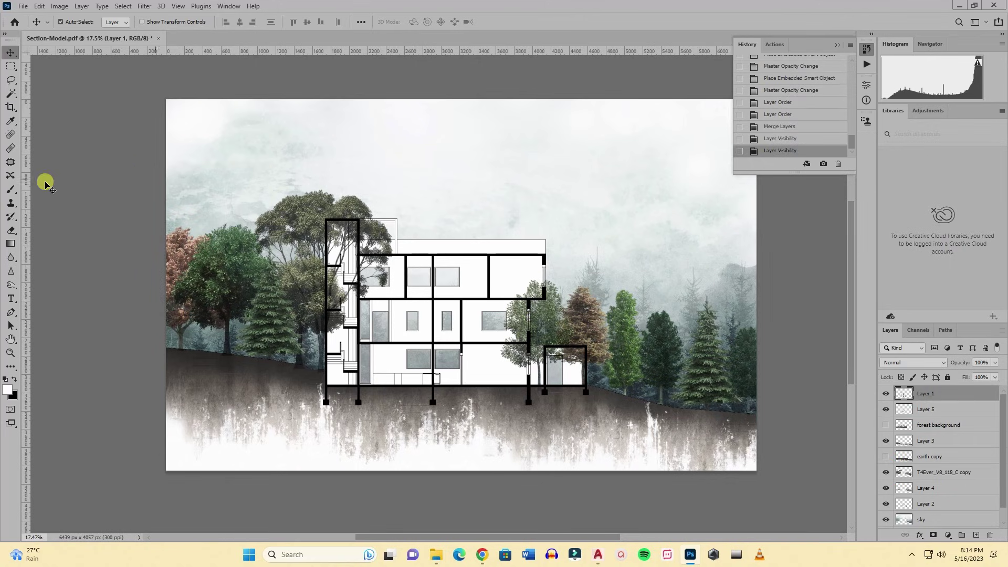
Magic Wand the empty area, copy the outside trees to new Layer 6, and hide the original tree layer.
left_click(11, 99)
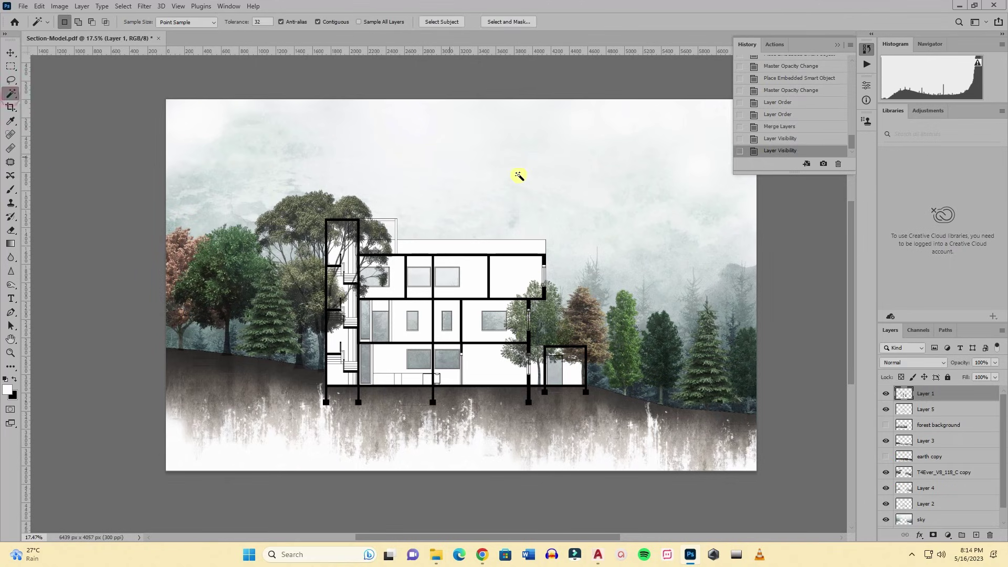
left_click(549, 189)
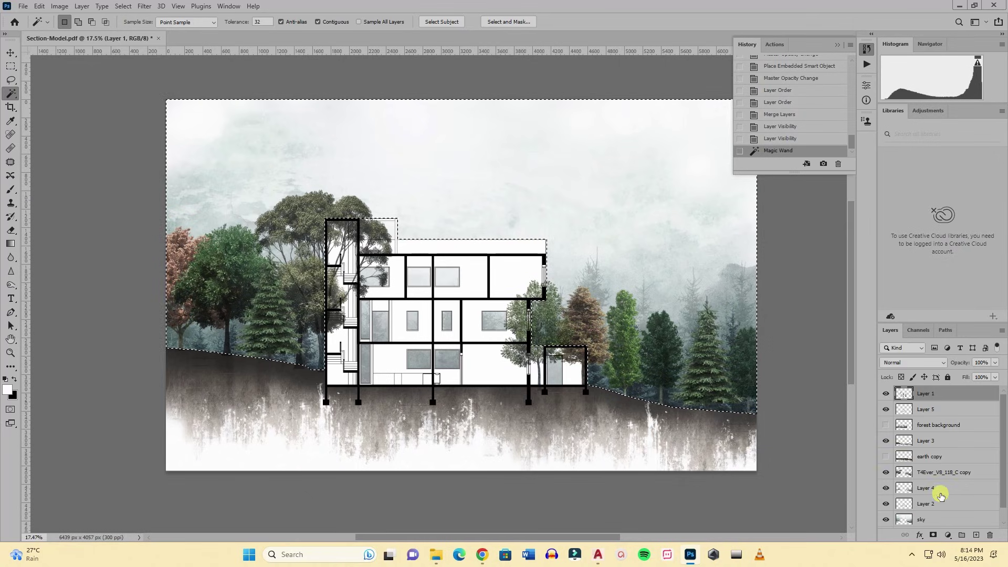
scroll(943, 469, "down", 1)
left_click(941, 462)
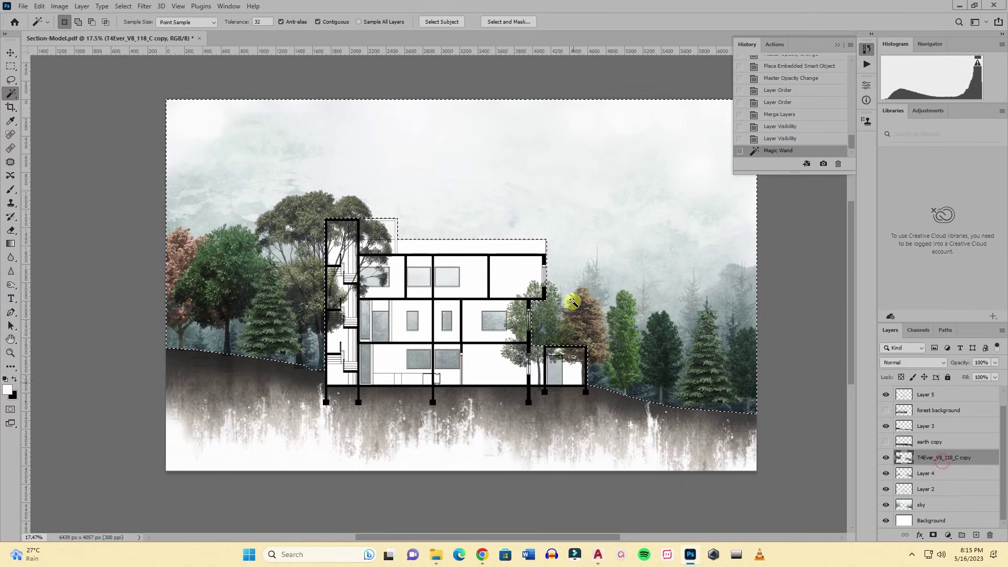
right_click(591, 304)
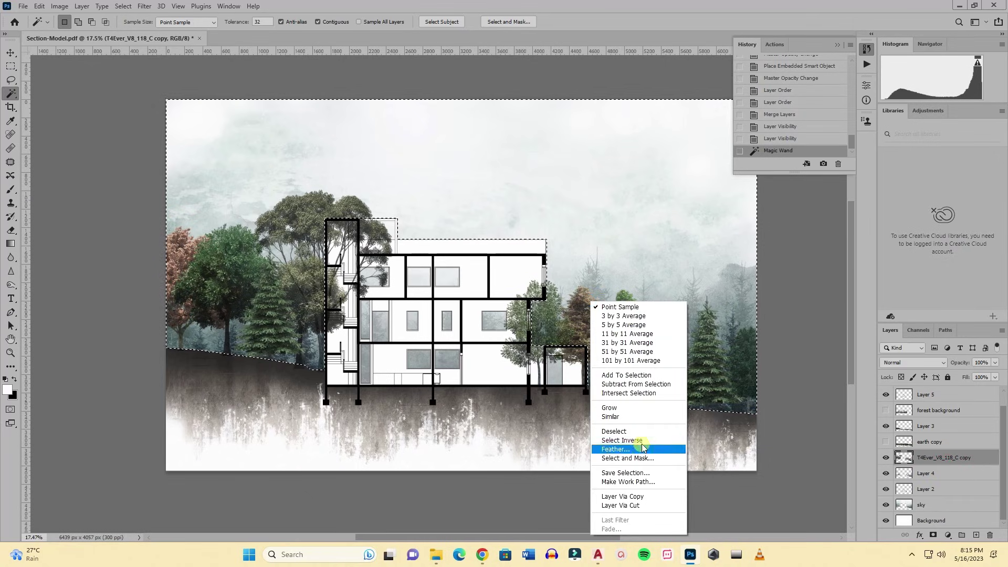
left_click(639, 496)
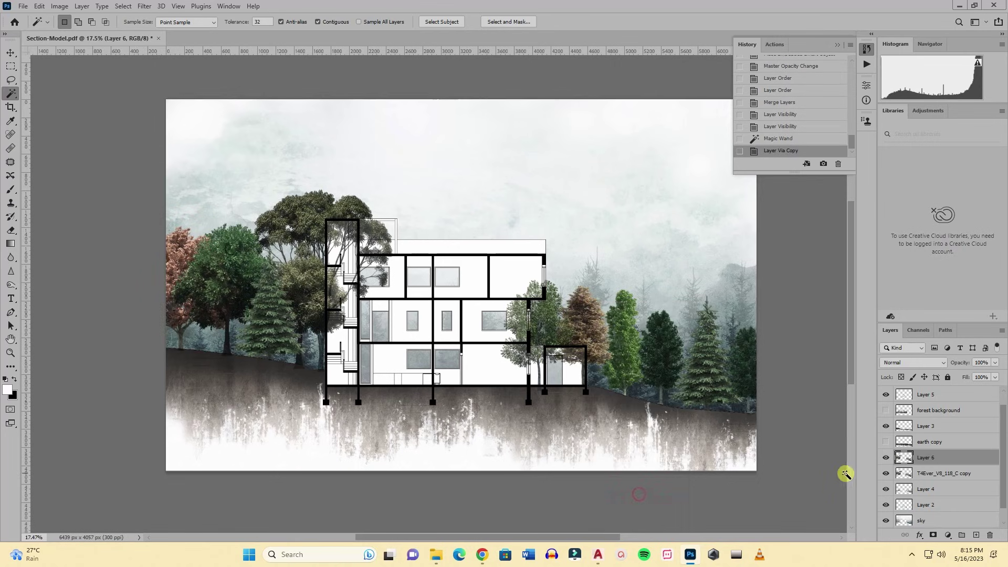
left_click(886, 474)
Set Layer 6's opacity to 89% to fade the outside trees.
scroll(402, 344, "up", 3)
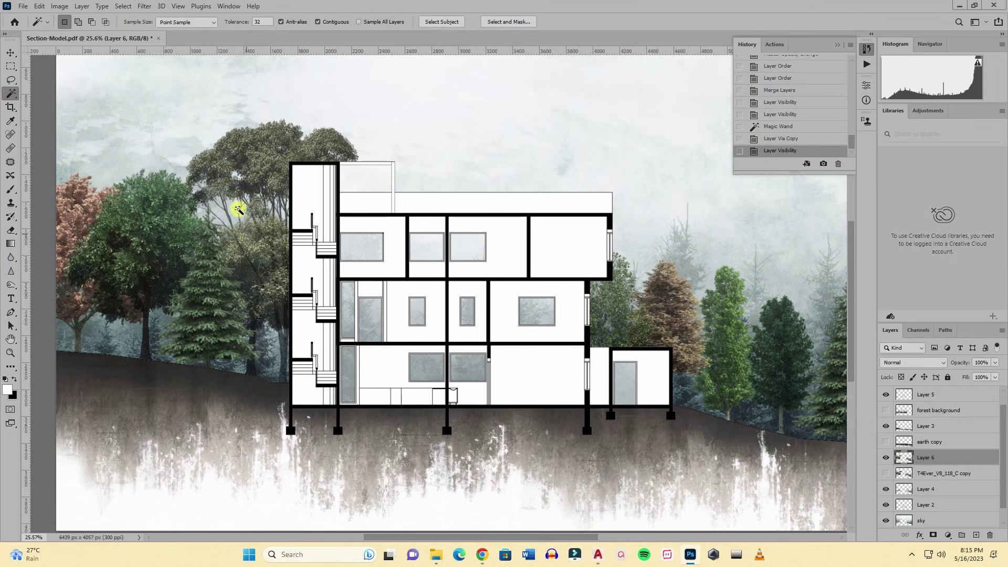
scroll(269, 218, "down", 1)
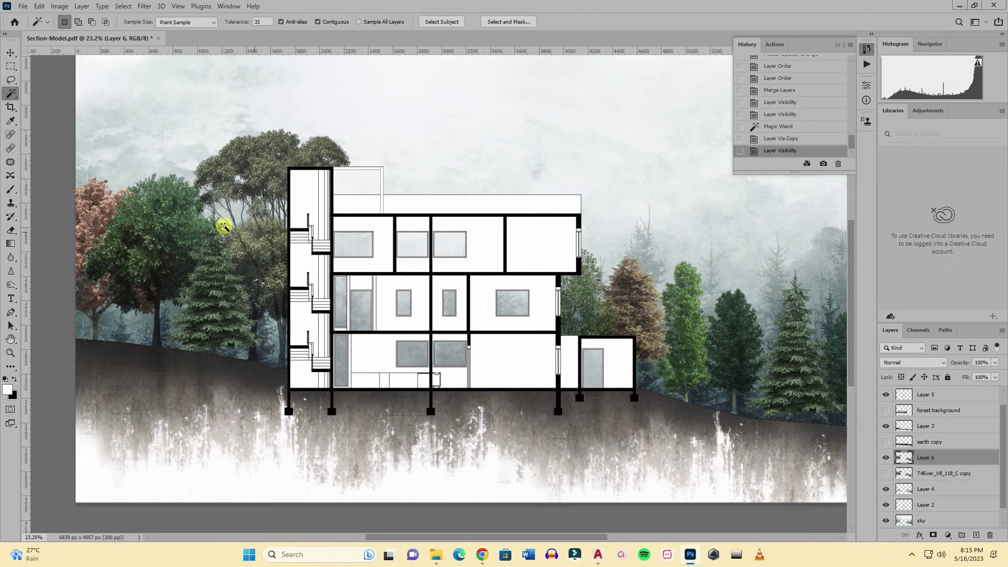
left_click(995, 362)
left_click_drag(988, 376, 988, 377)
scroll(457, 237, "down", 2)
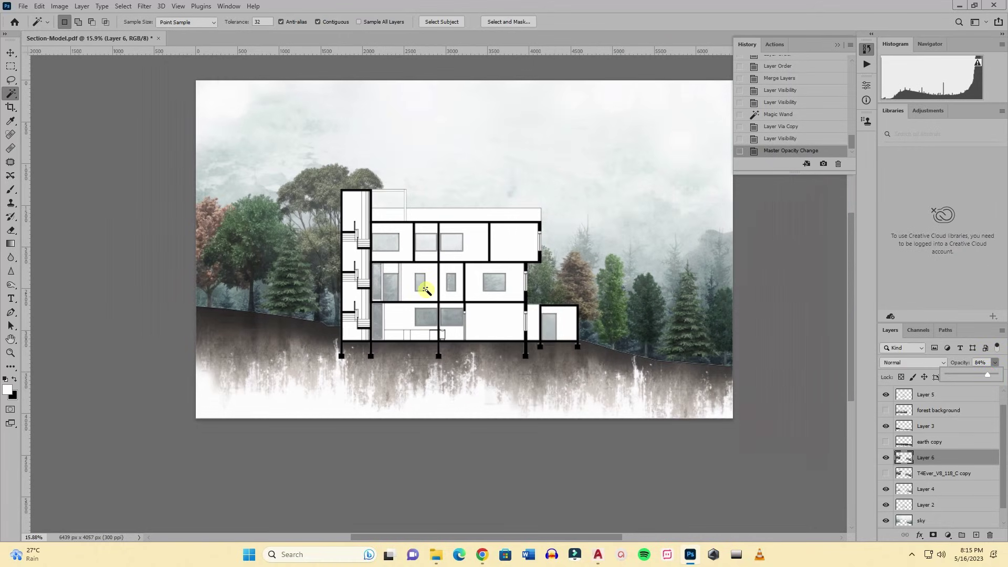
scroll(346, 190, "up", 2)
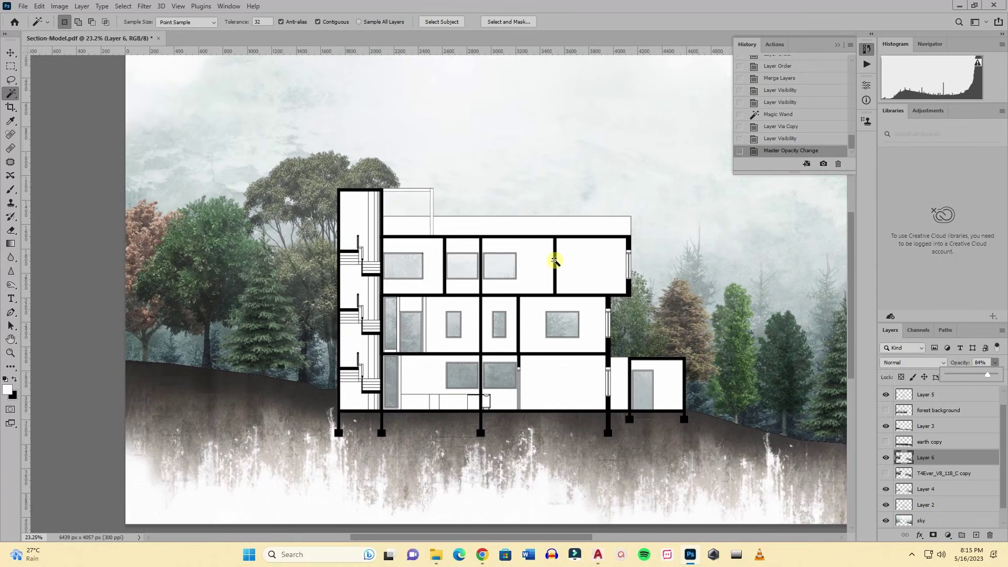
scroll(388, 273, "down", 3)
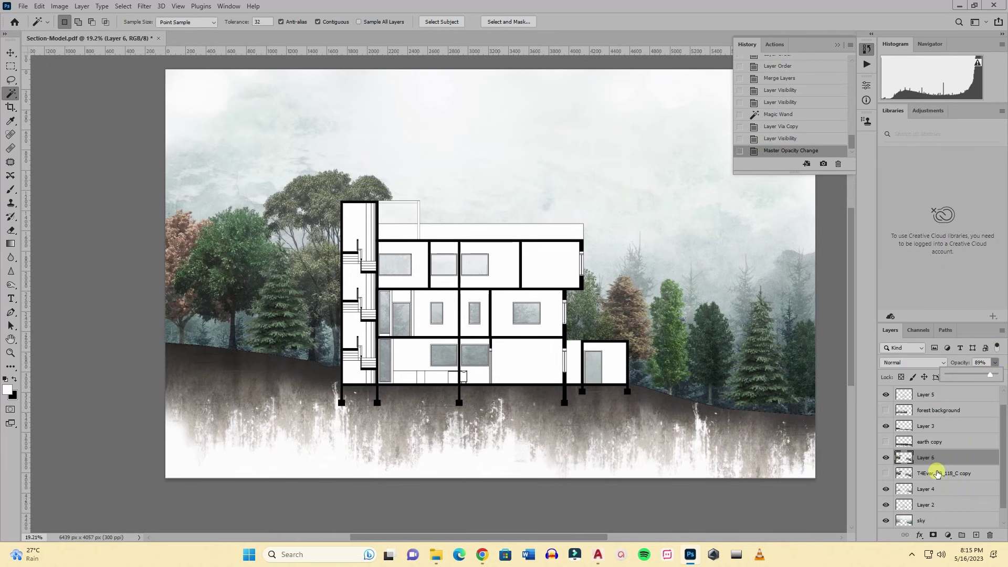
scroll(391, 291, "up", 2)
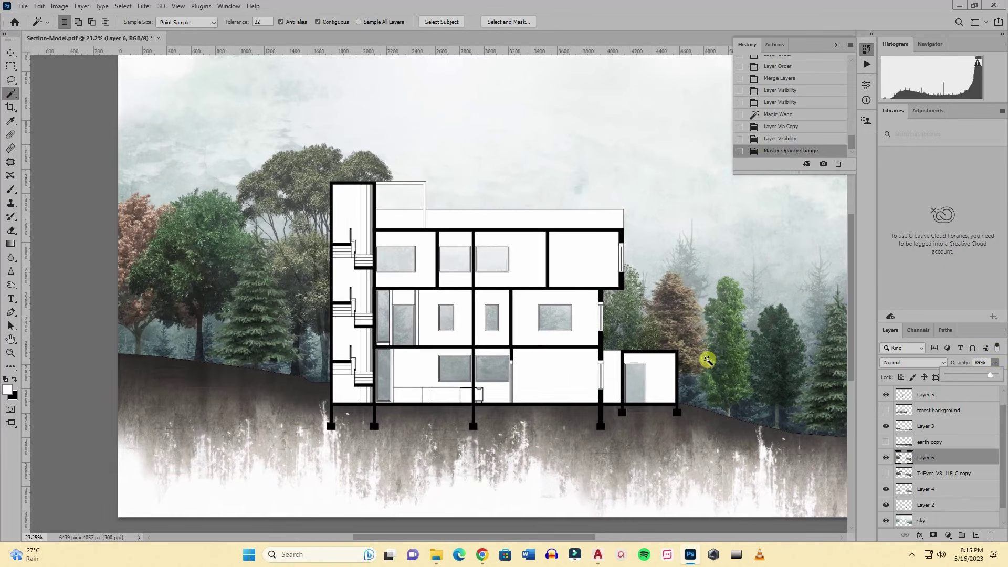
Duplicate Layer 5 into a new layer with Ctrl+J and clear the selection.
left_click(929, 396)
left_click(407, 267)
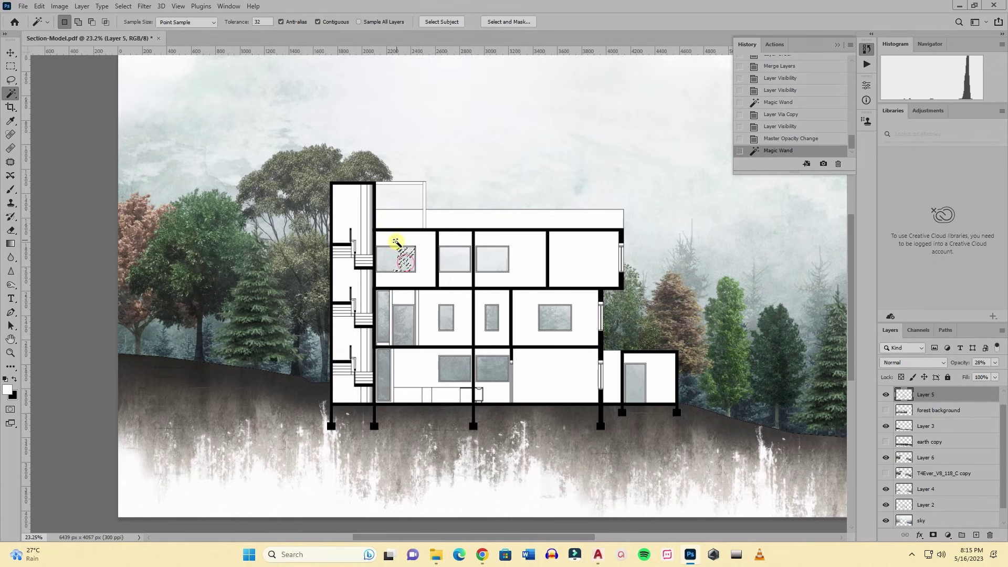
left_click(396, 265)
key("ctrl+j")
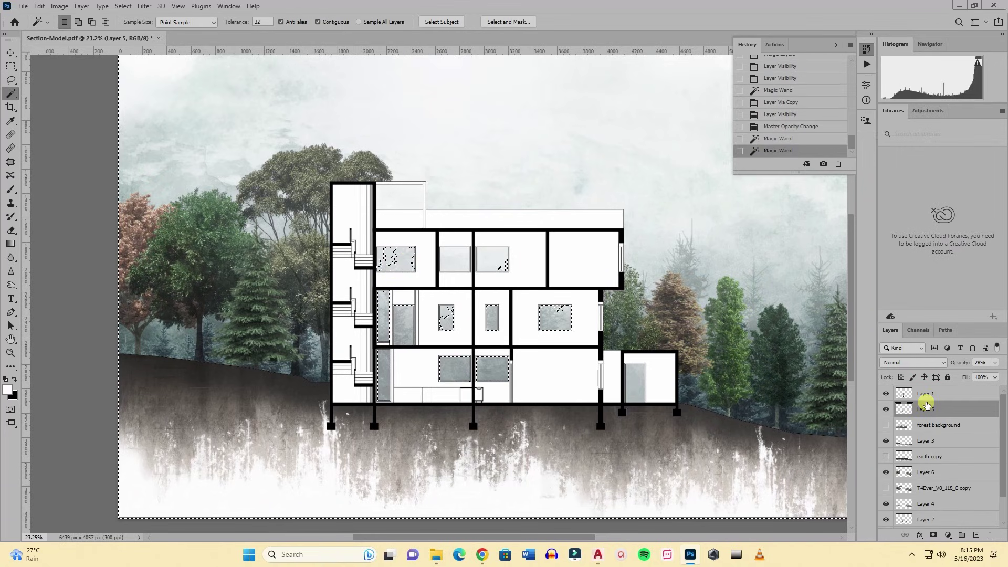
left_click(926, 400)
left_click(400, 261)
key("ctrl+d")
Select every window pane on all three floors, plus the rooftop box and annex window.
left_click(401, 263)
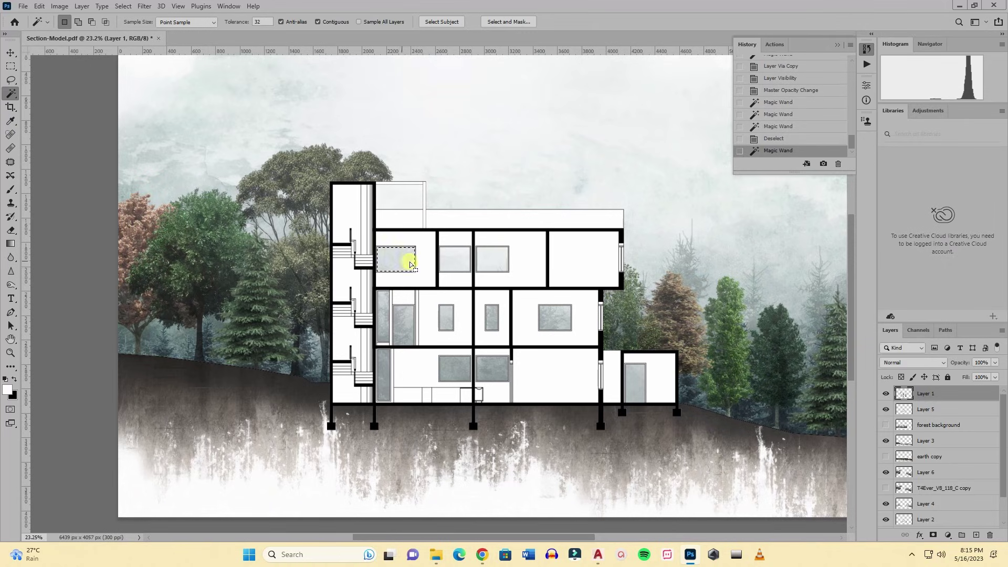
left_click(406, 197, "shift")
left_click(450, 260, "shift")
left_click(490, 259, "shift")
left_click(492, 320)
left_click(446, 317)
left_click(397, 321)
left_click(383, 315)
left_click(383, 371)
left_click(456, 367)
left_click(492, 369)
left_click(554, 315)
left_click(635, 383)
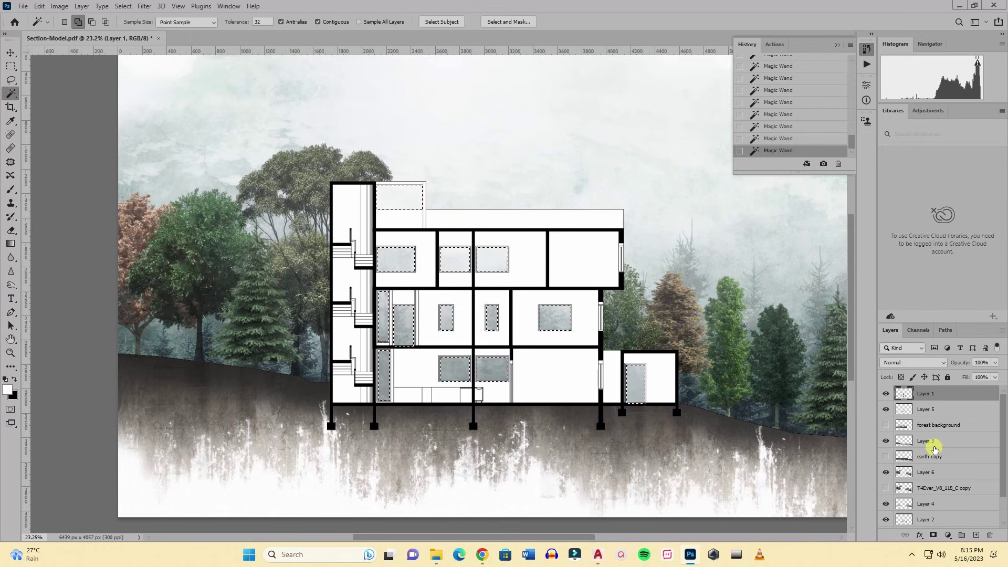
Copy the trees seen through the windows to a new layer, then hide the full tree layer.
scroll(935, 467, "down", 1)
left_click(936, 473)
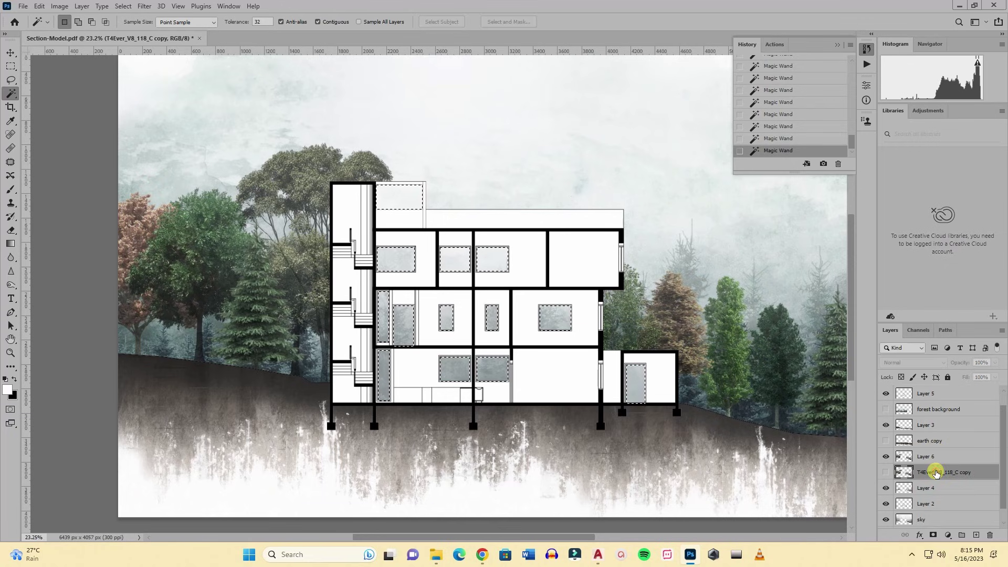
left_click(886, 472)
right_click(378, 246)
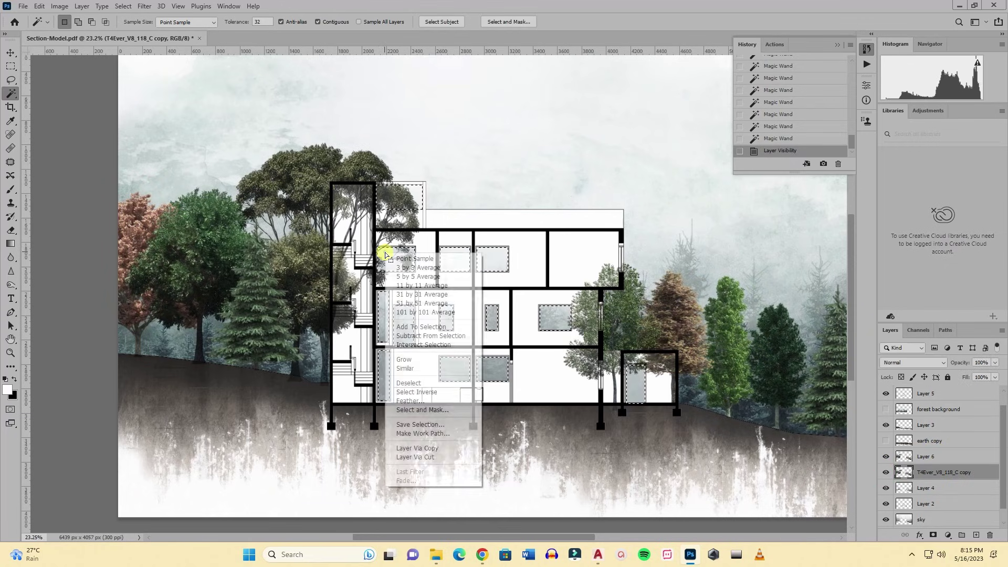
left_click(452, 447)
left_click(886, 489)
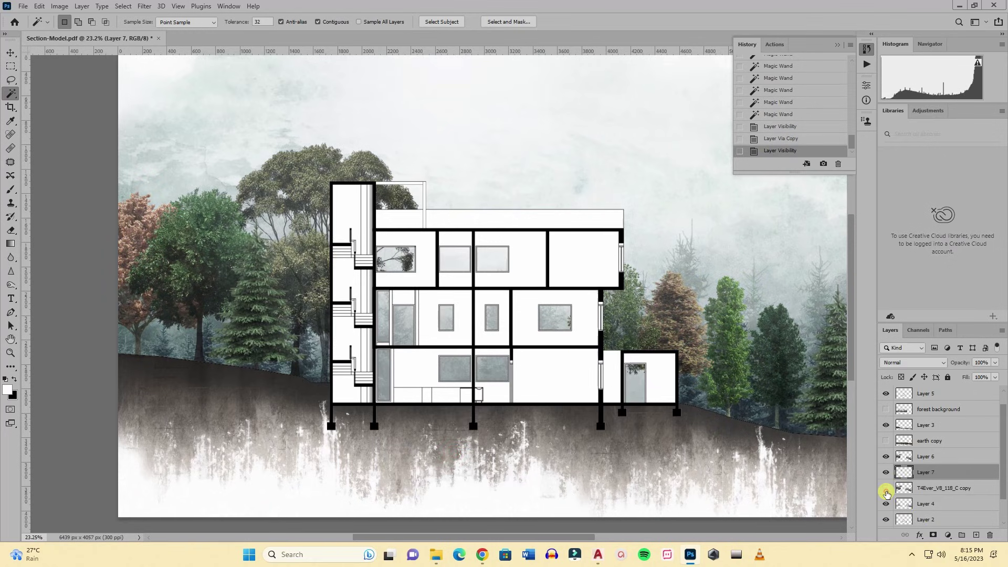
Fade Layer 7 to 70% opacity.
scroll(400, 241, "up", 2)
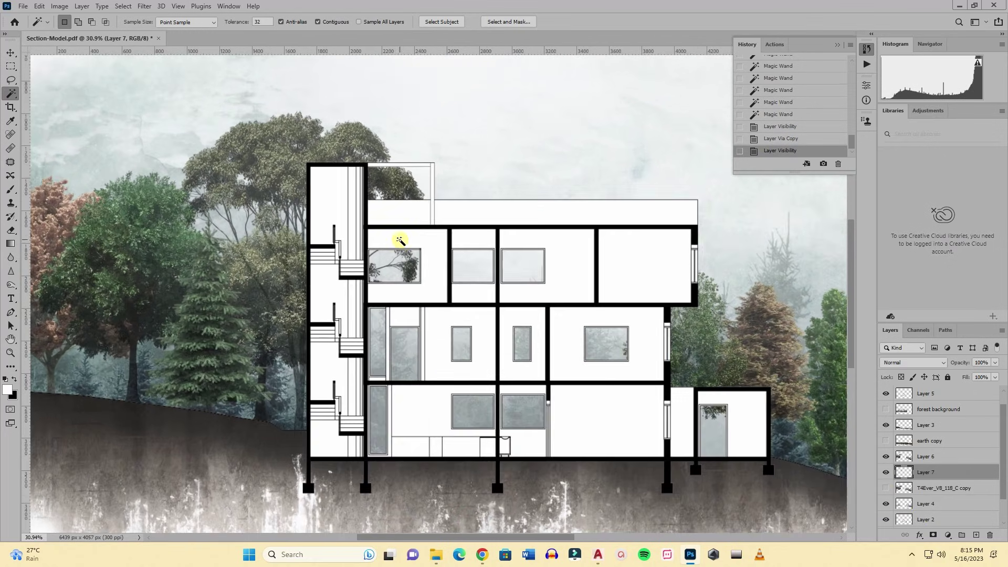
scroll(395, 227, "down", 2)
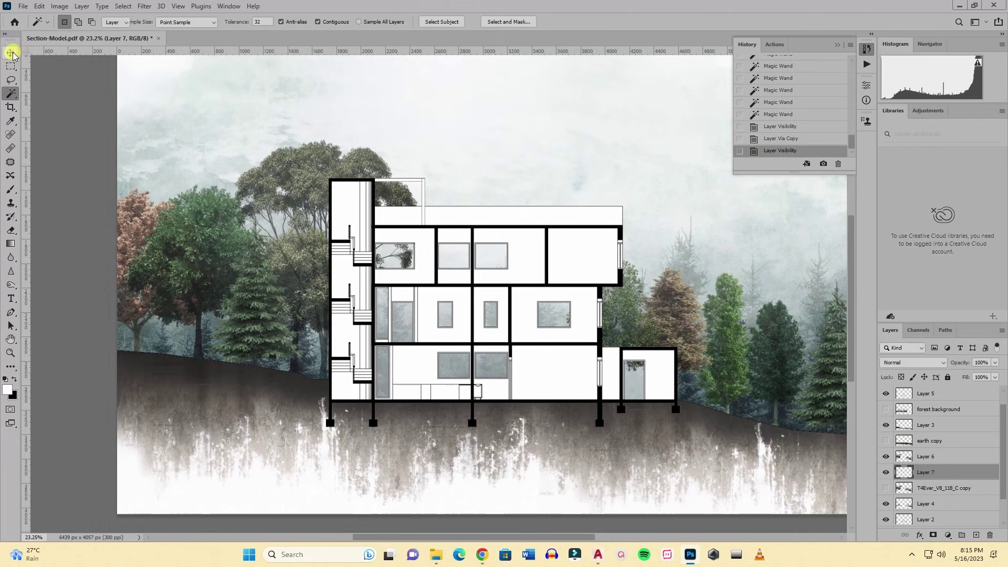
left_click(10, 53)
left_click(405, 259)
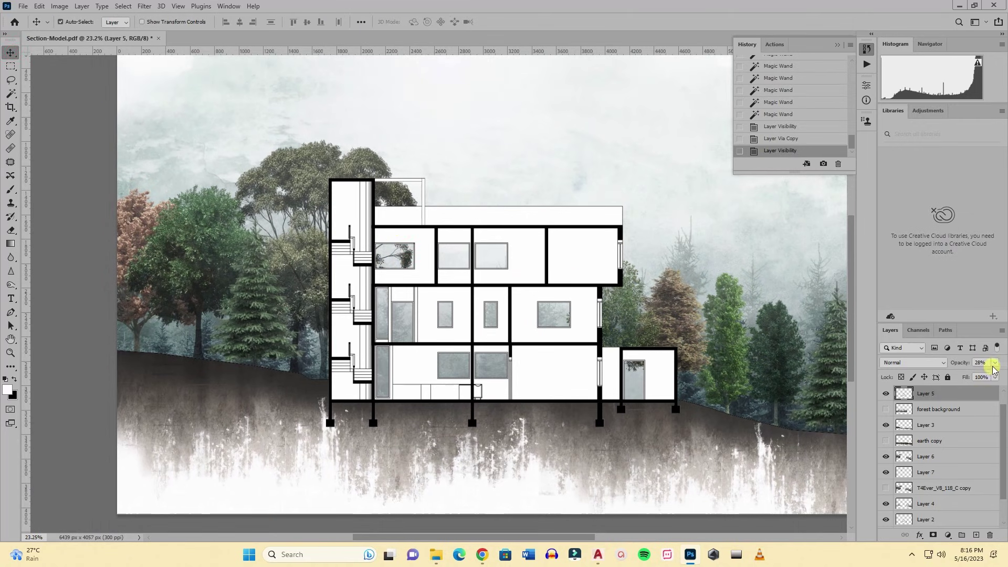
left_click(994, 362)
left_click(391, 195)
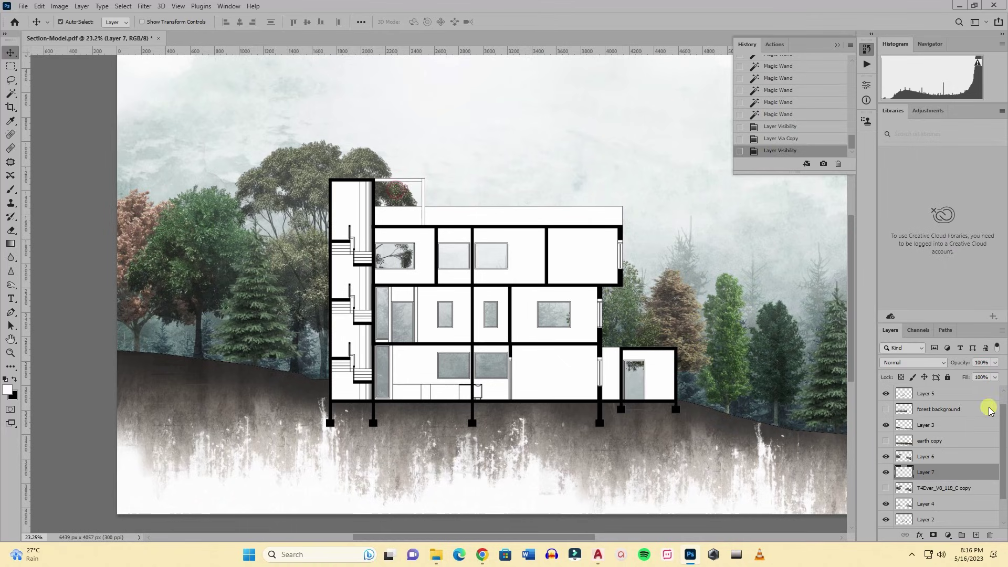
left_click(993, 362)
left_click_drag(990, 375, 982, 378)
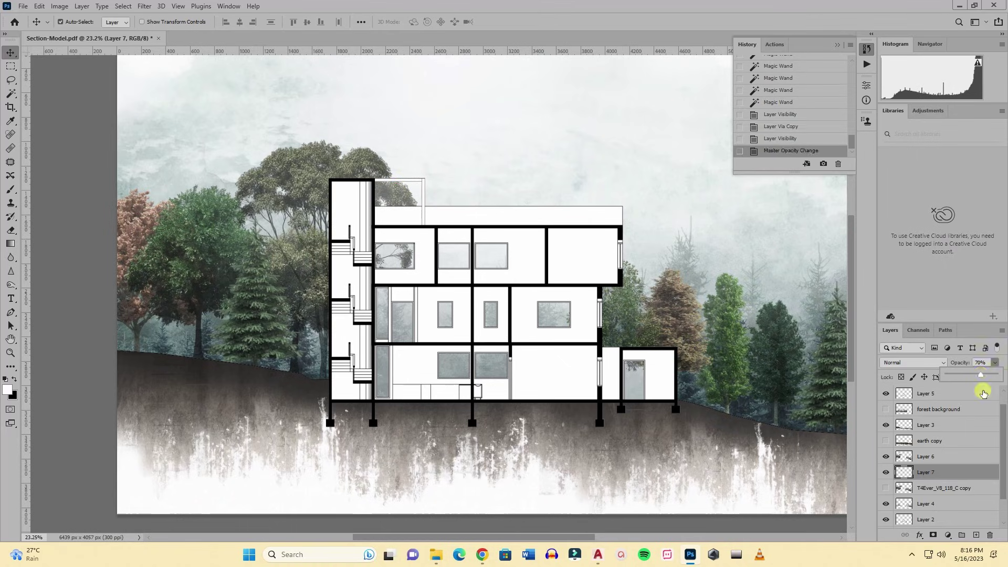
In File Explorer, go up to Section Tutorial, open Others and select birds-9548.
scroll(647, 391, "up", 3)
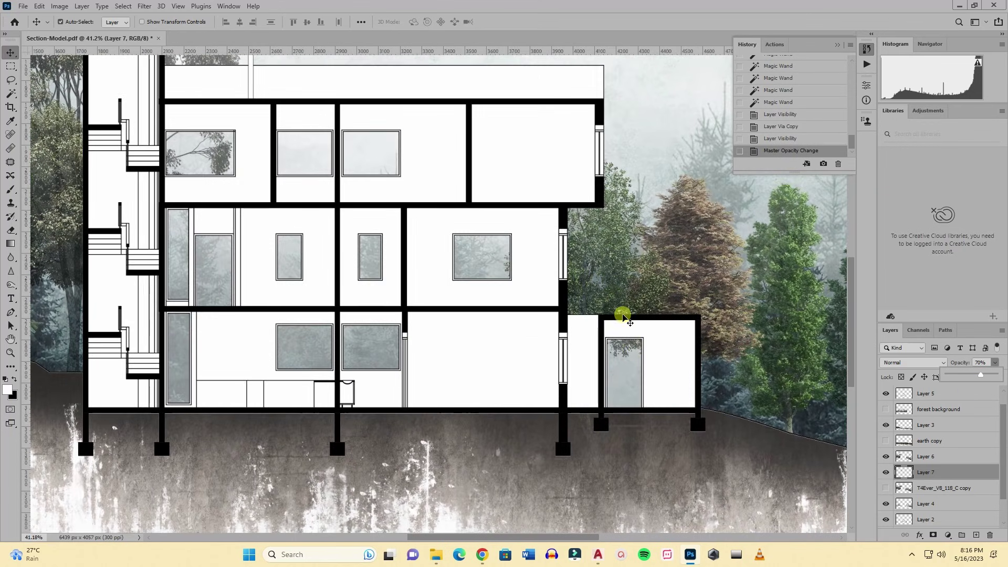
scroll(625, 351, "down", 3)
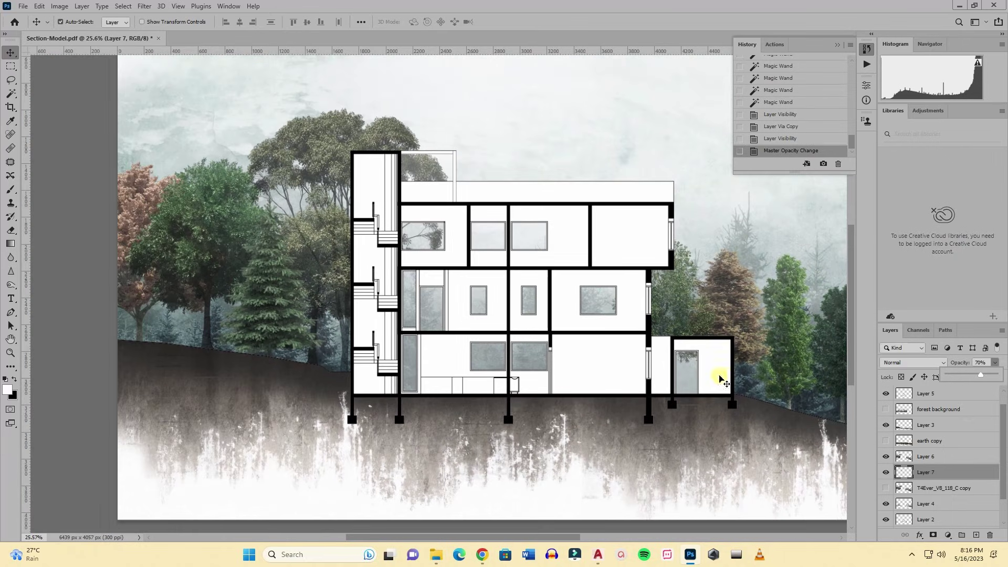
scroll(383, 371, "down", 1)
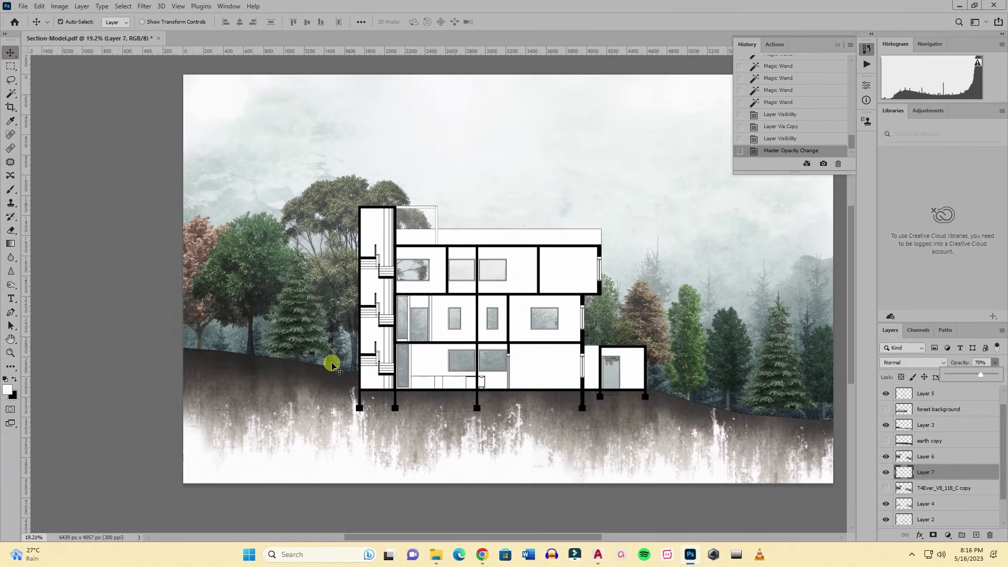
scroll(302, 192, "up", 2)
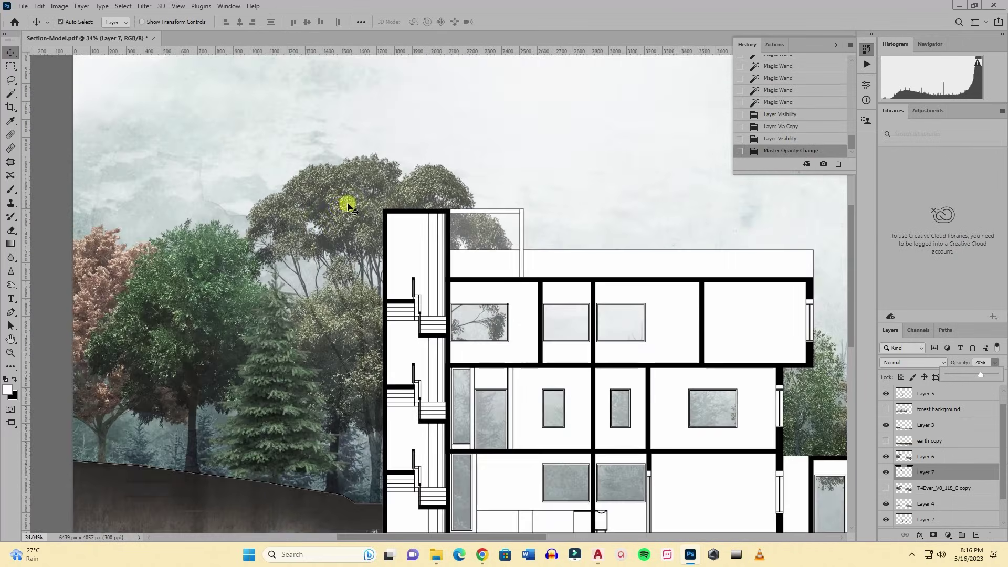
scroll(342, 186, "down", 1)
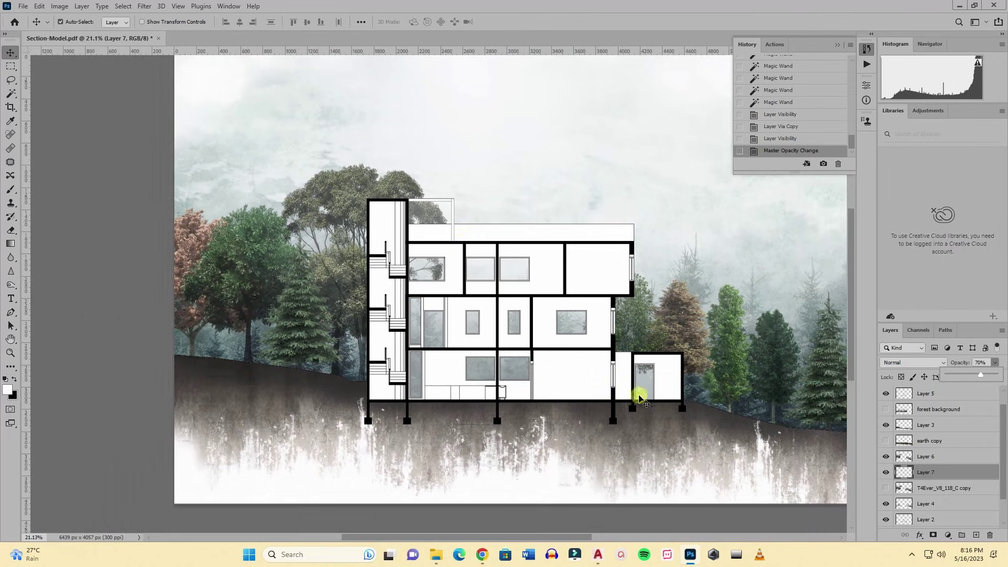
scroll(357, 287, "down", 1)
scroll(367, 294, "down", 1)
scroll(638, 315, "up", 2)
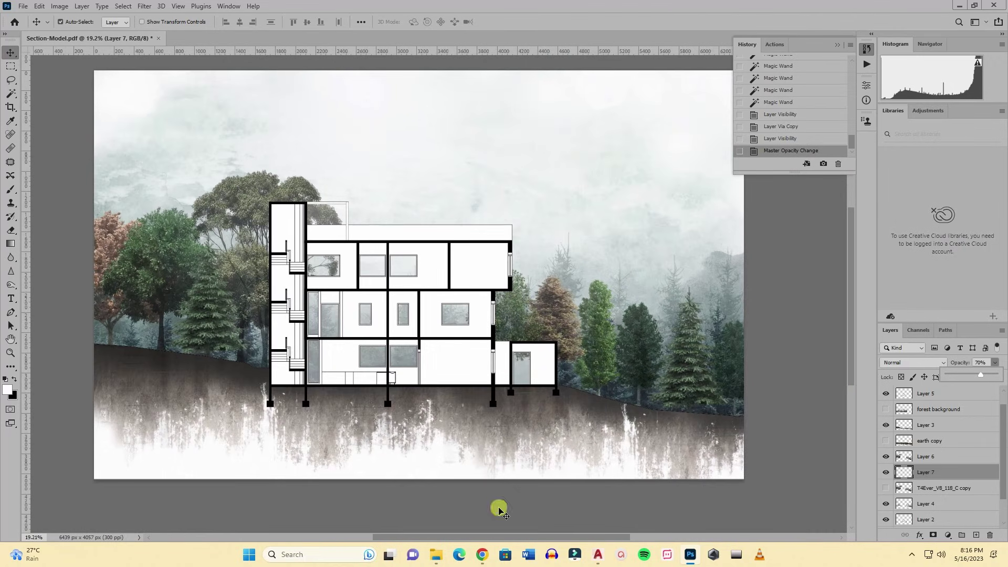
left_click(436, 554)
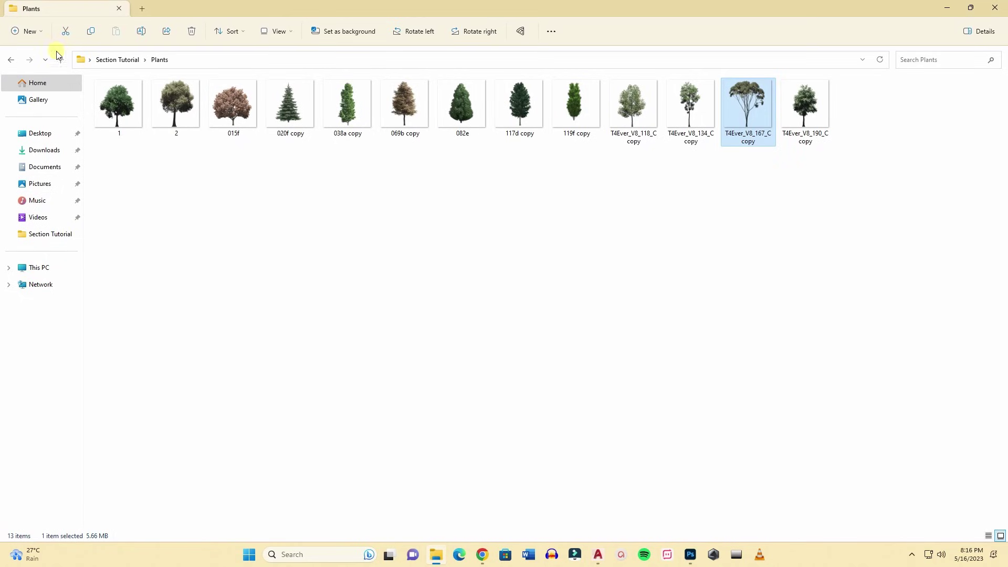
left_click(60, 59)
double_click(124, 110)
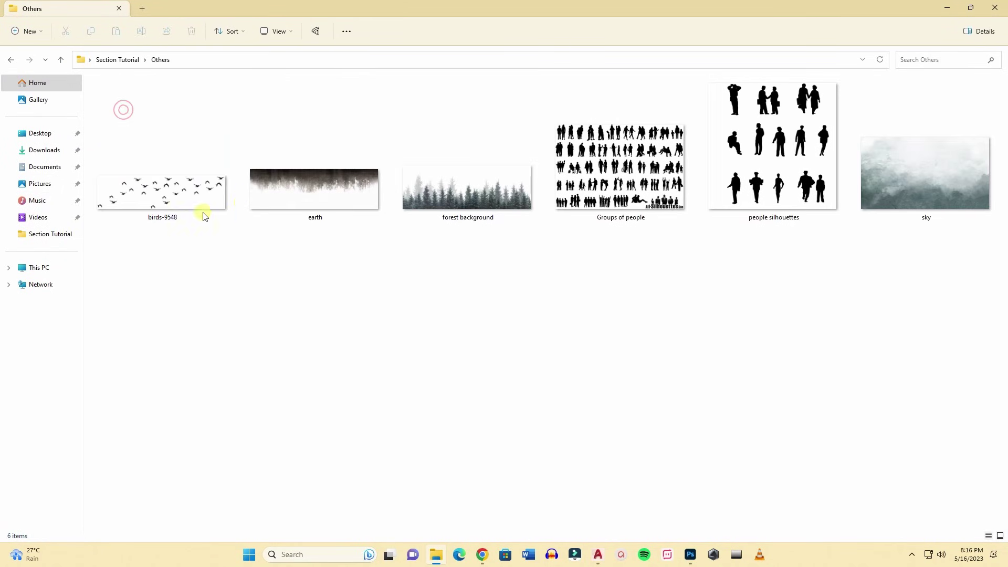
left_click(123, 109)
left_click_drag(162, 169, 180, 189)
Place birds-9548 in the document, shrinking it and moving it into the upper-right sky.
left_click_drag(580, 546, 533, 184)
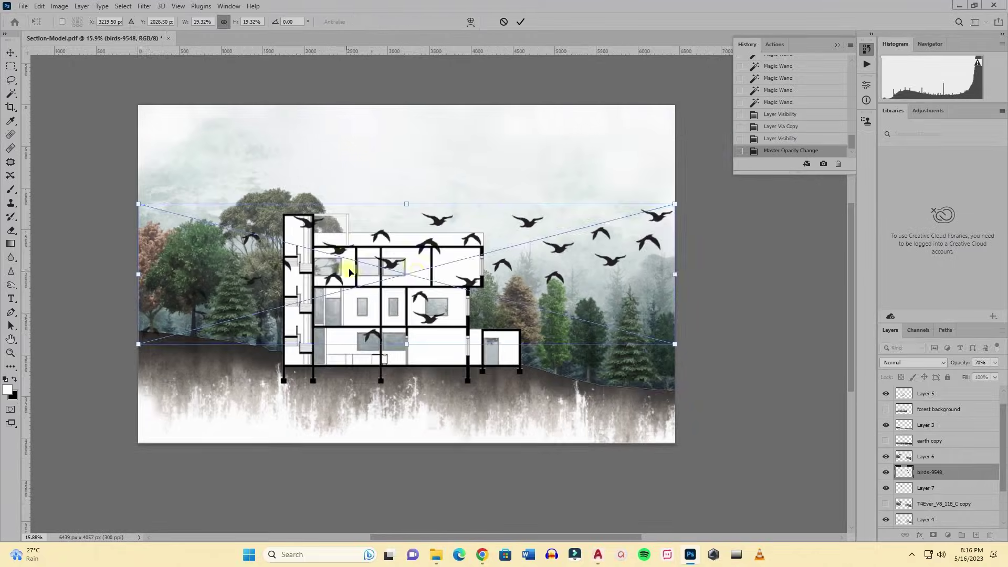
left_click_drag(679, 206, 457, 262)
left_click_drag(355, 315, 588, 200)
left_click_drag(676, 147, 520, 189)
left_click_drag(469, 211, 569, 175)
left_click(520, 23)
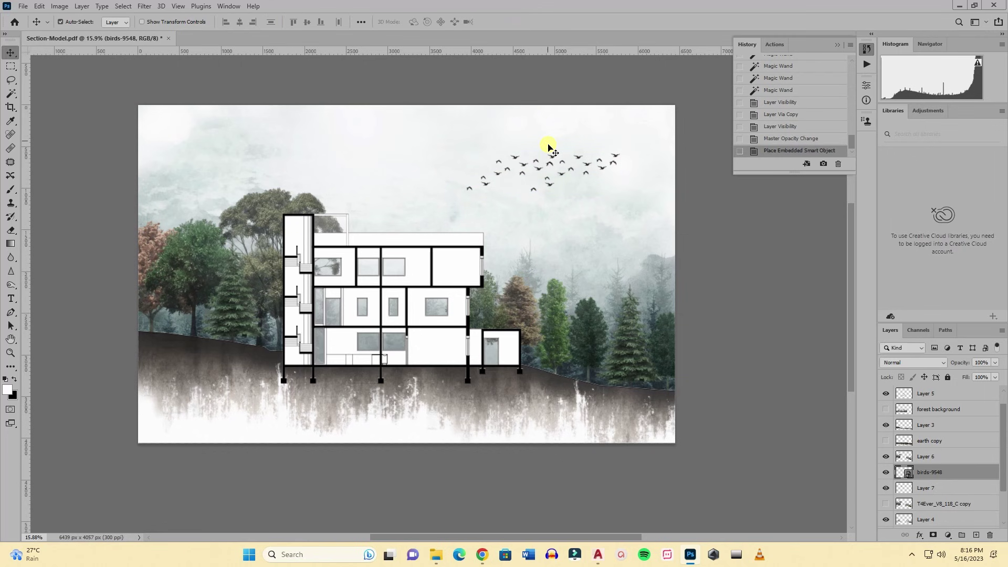
Undo an accidental sky move and raise the birds-9548 layer to the top of the stack.
scroll(548, 149, "up", 2)
left_click_drag(556, 177, 511, 188)
key("ctrl+z")
scroll(536, 212, "up", 2)
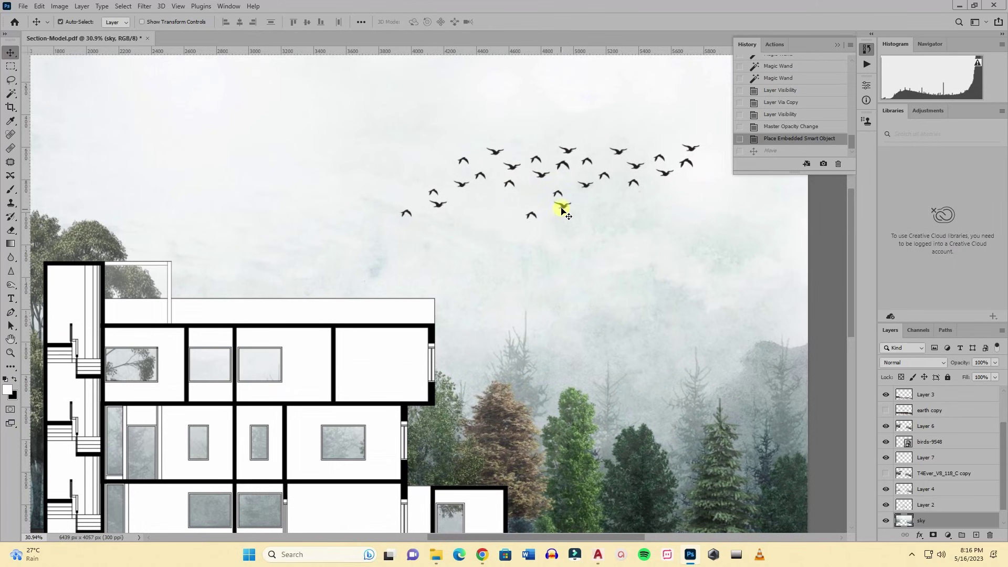
left_click(563, 208)
left_click_drag(949, 443, 952, 393)
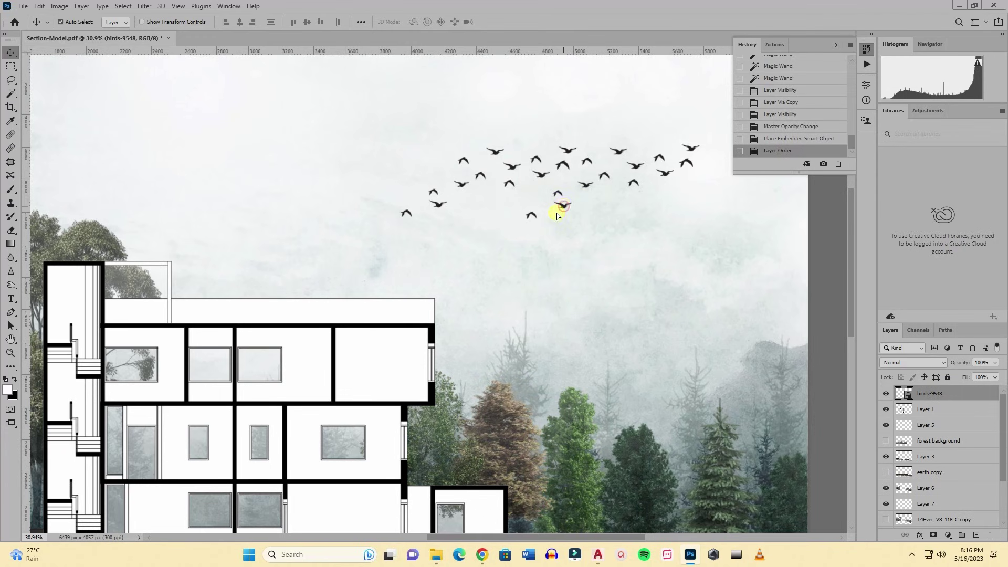
Shrink and reposition the flock slightly to 5.31%, then set its opacity to 71%.
left_click_drag(557, 215, 511, 193)
scroll(610, 194, "down", 2)
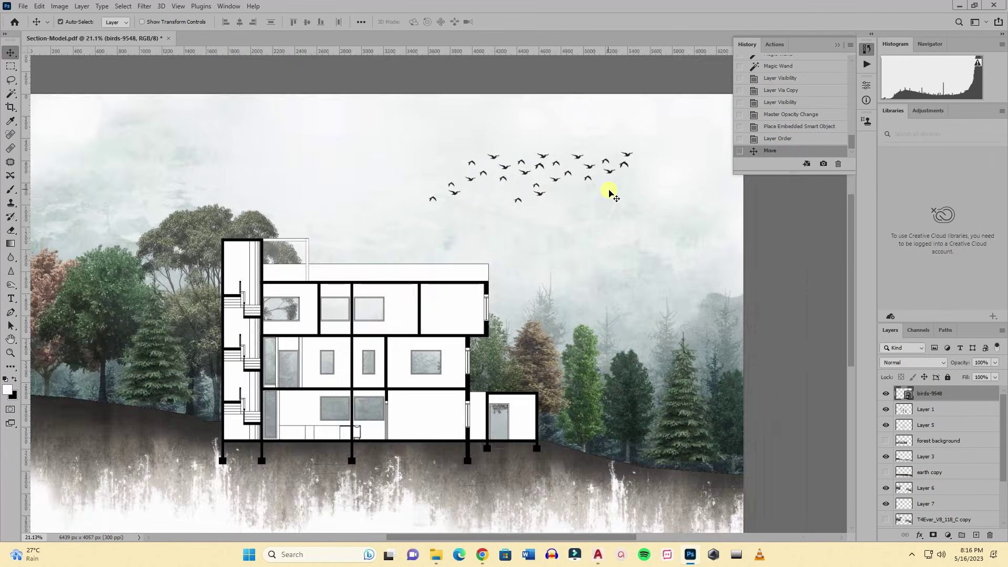
scroll(610, 194, "down", 1)
key("ctrl+t")
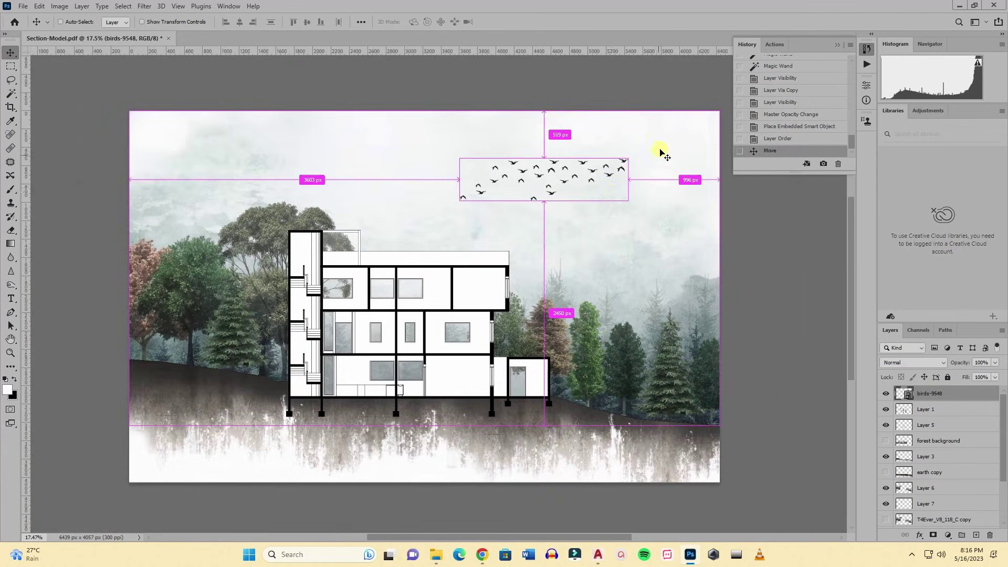
left_click_drag(629, 157, 600, 203)
key("Return")
left_click(995, 362)
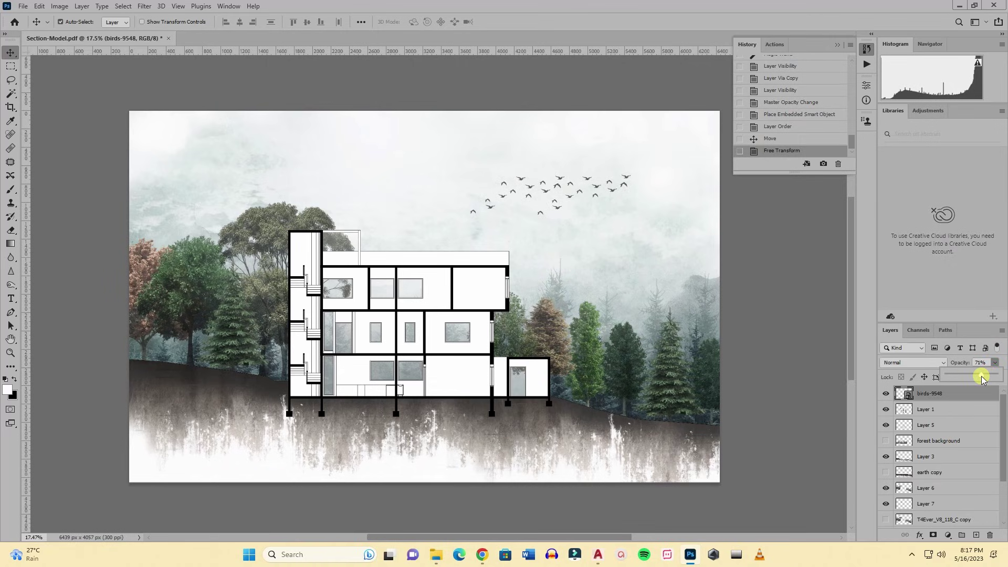
left_click(981, 375)
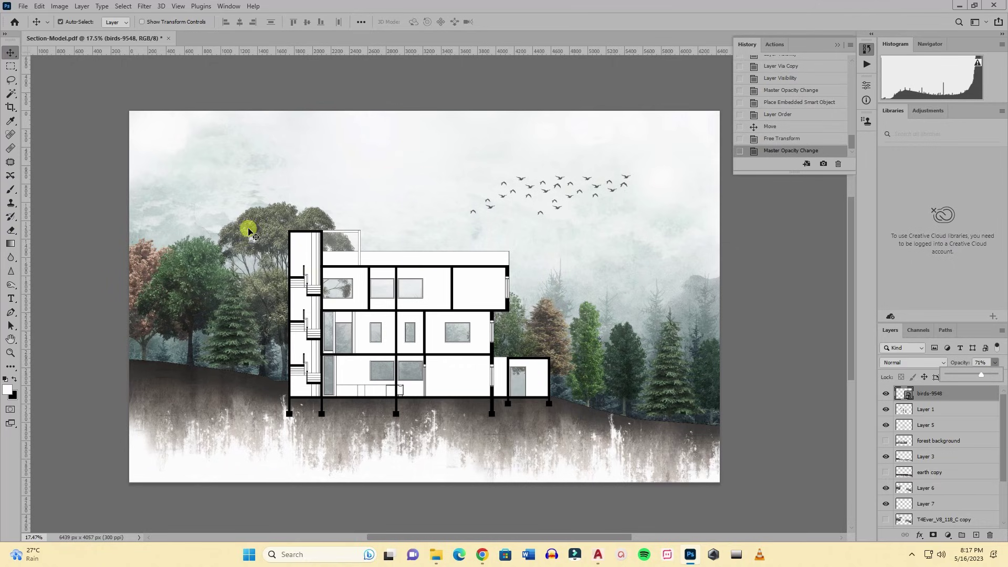
left_click(432, 157)
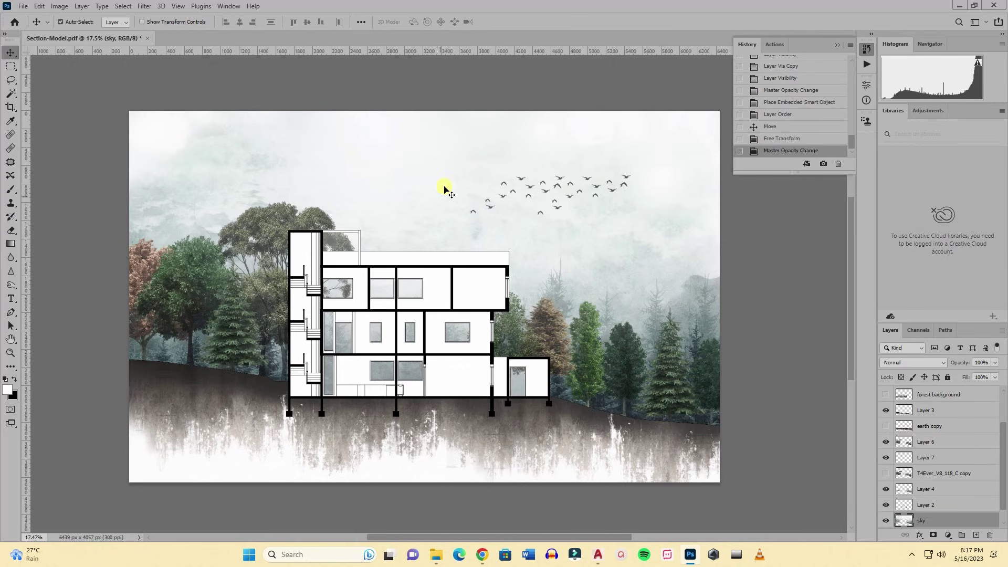
scroll(444, 189, "down", 2)
scroll(444, 189, "up", 4)
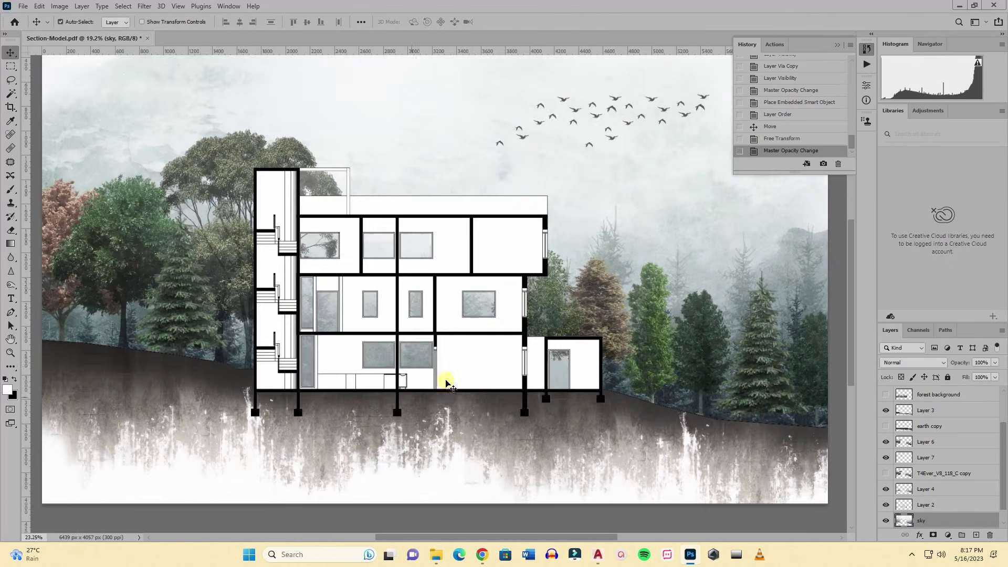
scroll(445, 382, "up", 1)
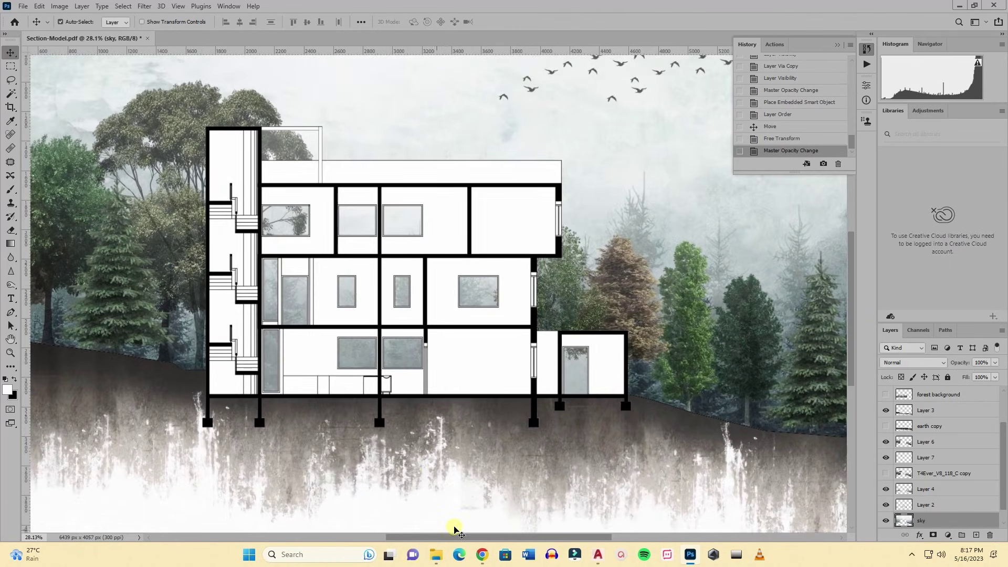
Open Groups of people.png from the Others folder as a separate Photoshop document and zoom in.
left_click(433, 556)
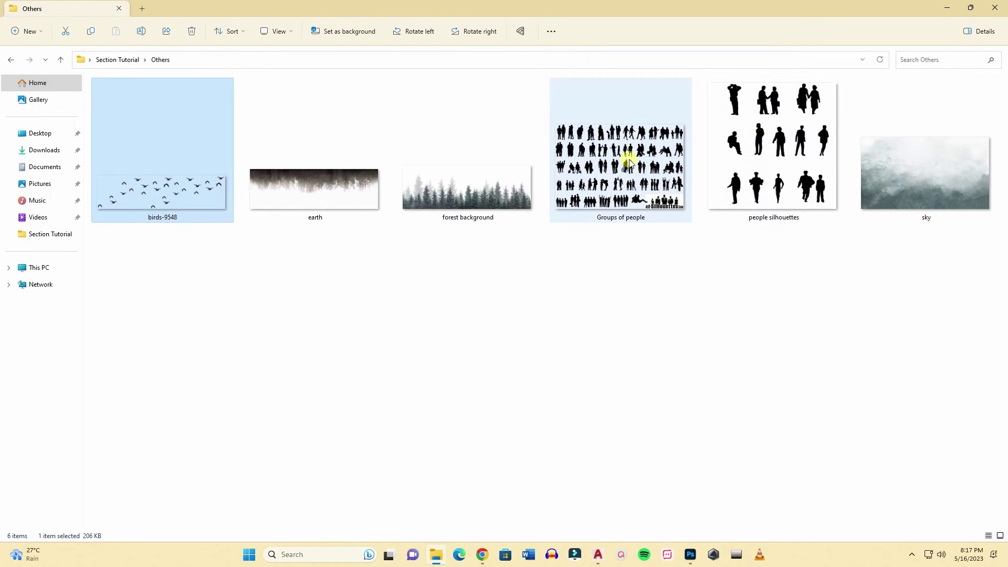
left_click_drag(630, 168, 468, 39)
scroll(236, 165, "up", 1)
scroll(241, 171, "up", 1)
left_click(9, 67)
Copy the high-five children pair into Section-Model and scale it onto the middle floor.
left_click_drag(401, 163, 492, 308)
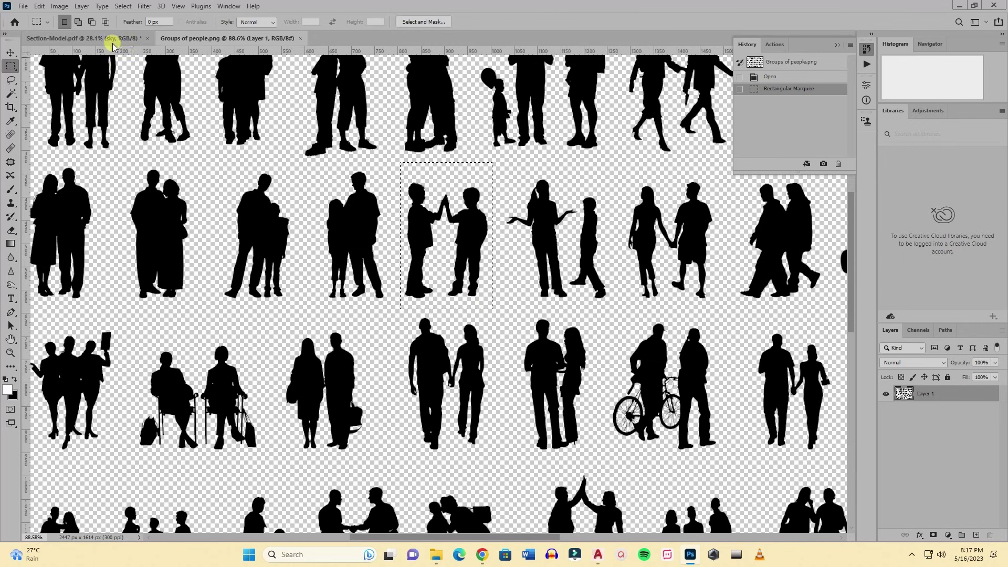
left_click(138, 38)
key("ctrl+v")
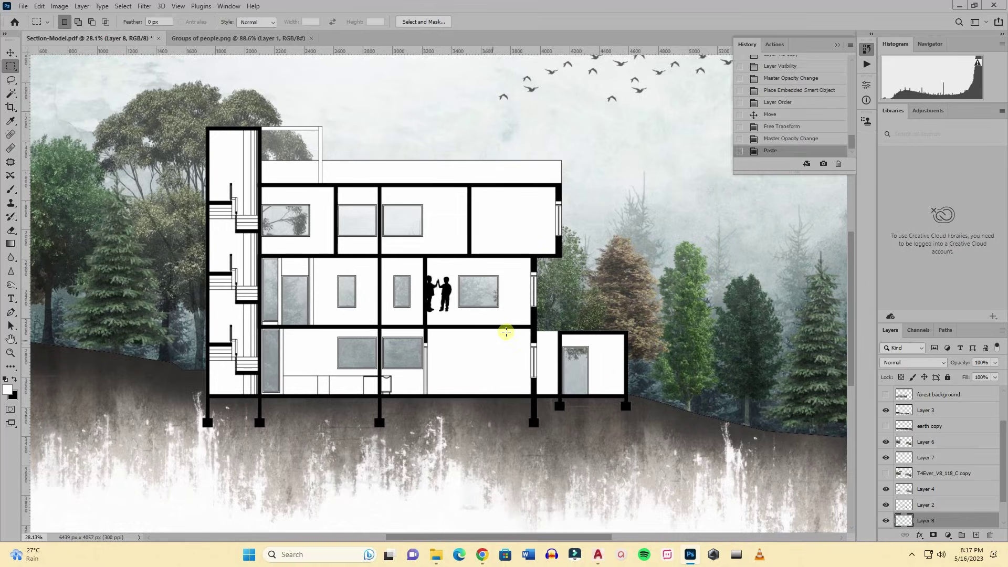
scroll(486, 341, "up", 3)
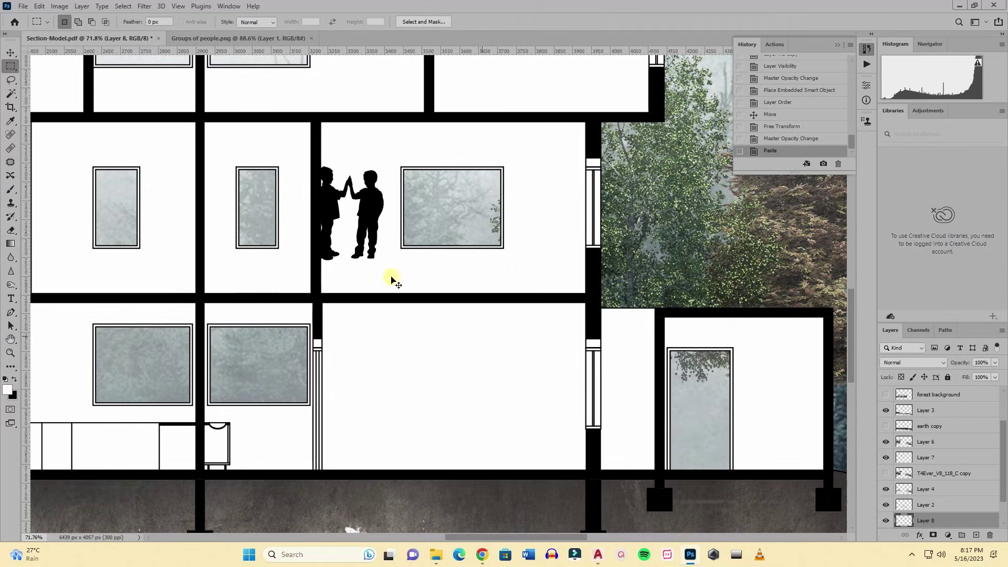
scroll(391, 279, "up", 2)
key("ctrl+t")
left_click_drag(360, 225, 397, 269)
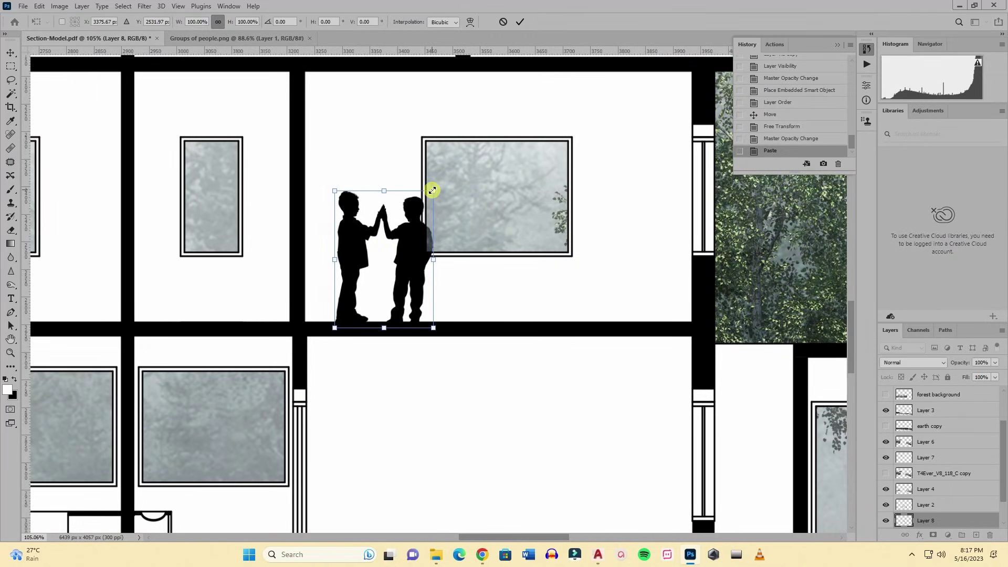
left_click_drag(432, 190, 429, 197)
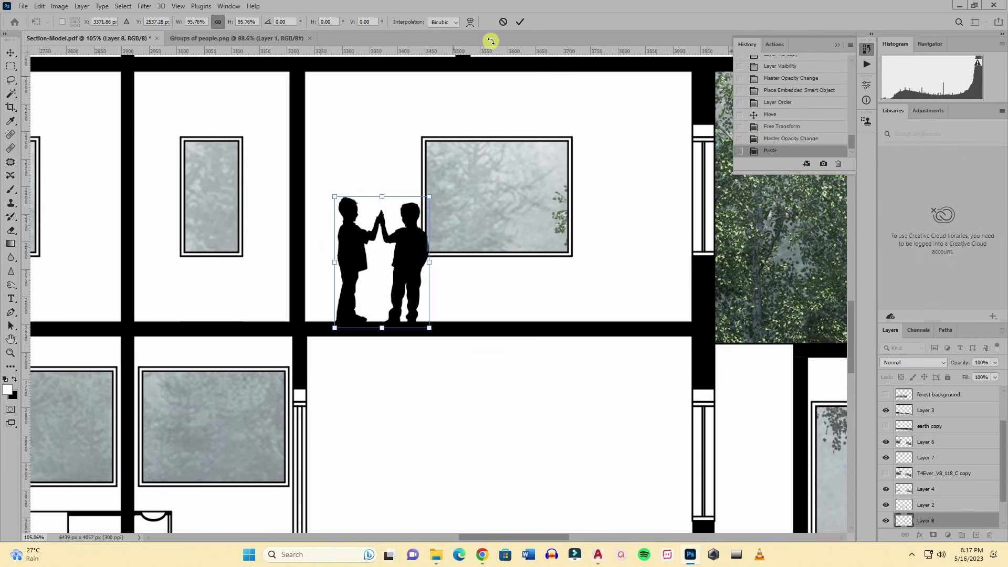
left_click(520, 24)
Stack the children layer above birds-9548, nudge it left and scale it to about 93%.
scroll(939, 410, "up", 1)
scroll(955, 376, "up", 2)
left_click_drag(954, 374, 939, 391)
scroll(584, 314, "up", 2)
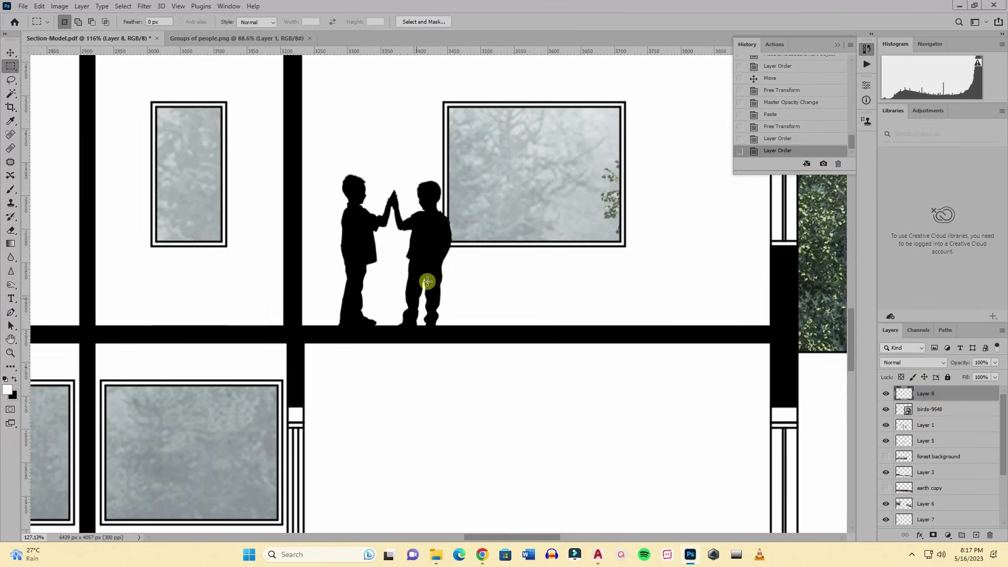
left_click(11, 52)
scroll(488, 299, "down", 5)
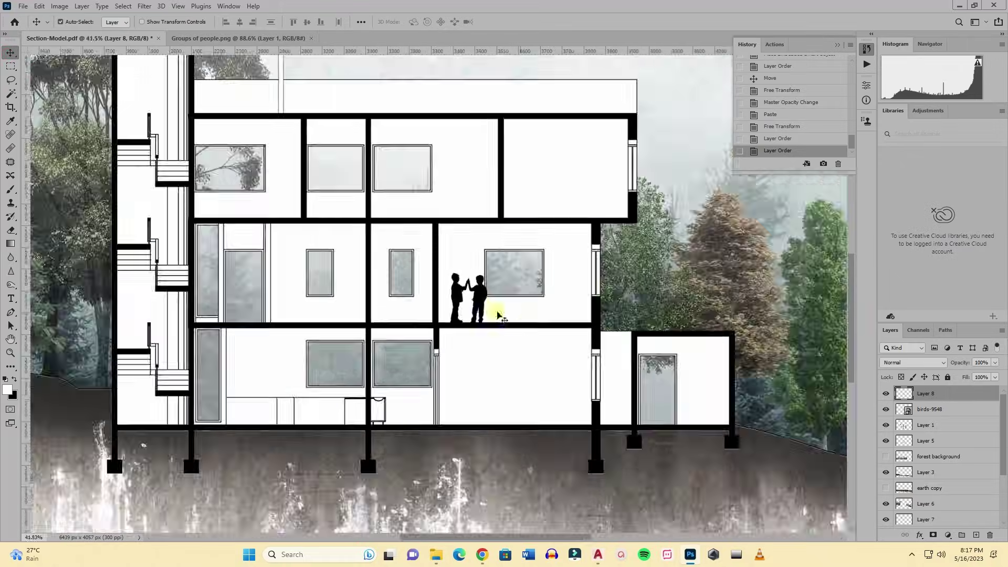
scroll(483, 303, "up", 2)
scroll(480, 303, "up", 3)
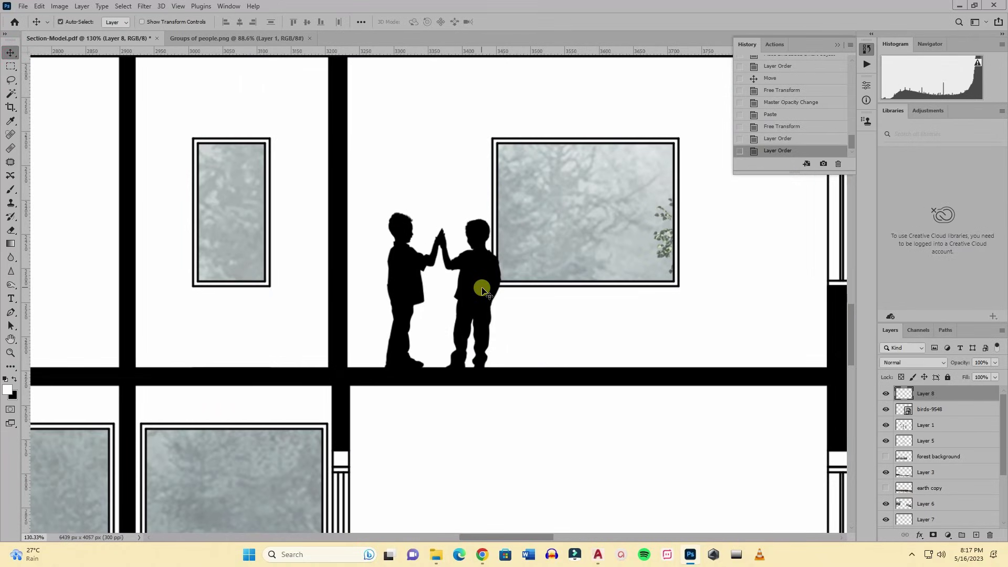
left_click_drag(482, 291, 468, 285)
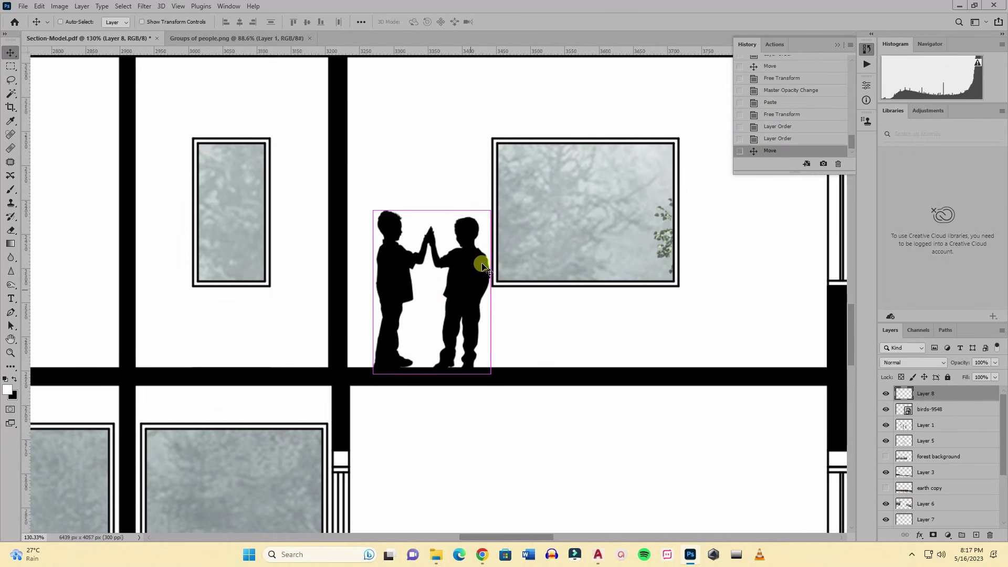
key("ctrl+t")
left_click_drag(492, 209, 481, 222)
left_click(518, 22)
scroll(484, 256, "down", 5)
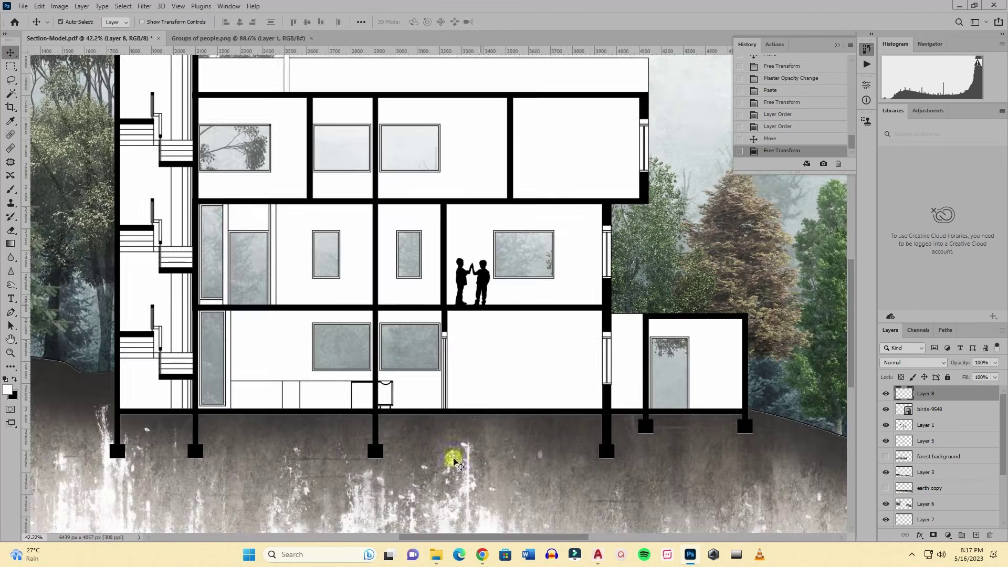
scroll(454, 461, "down", 3)
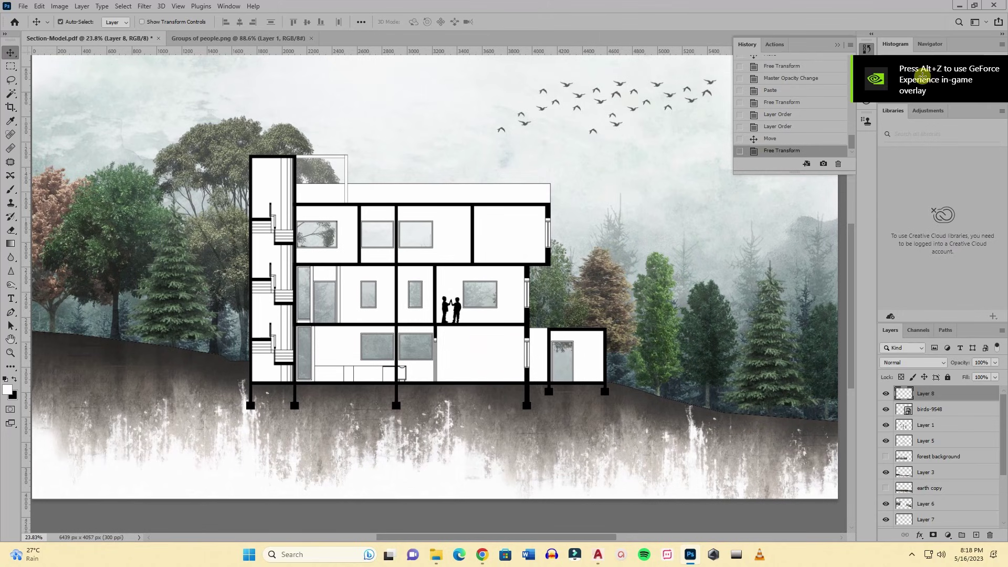
Switch to Groups of people.png and marquee the hand-holding couple in the second row.
left_click(193, 40)
scroll(530, 292, "down", 2)
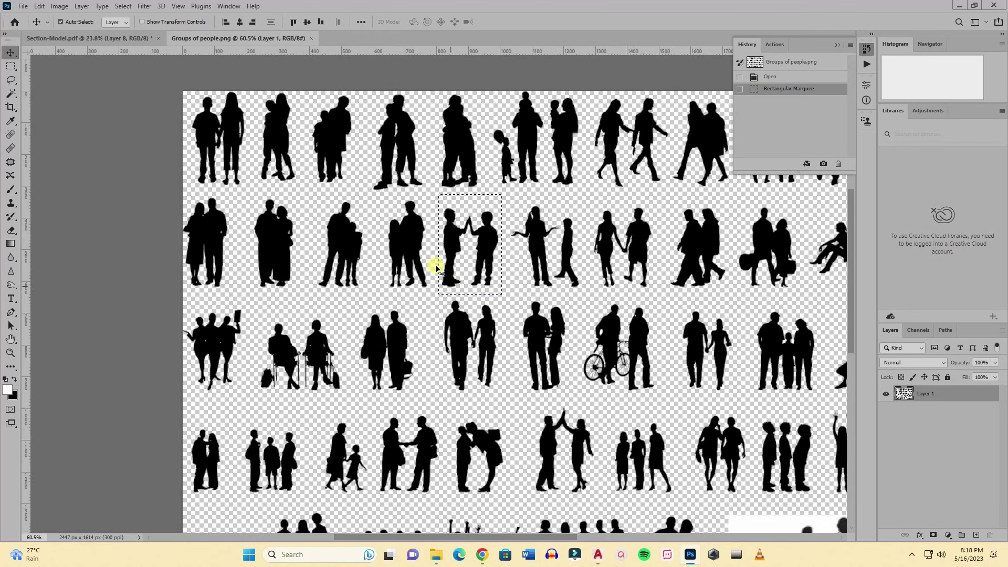
scroll(375, 202, "down", 1)
scroll(712, 388, "up", 1)
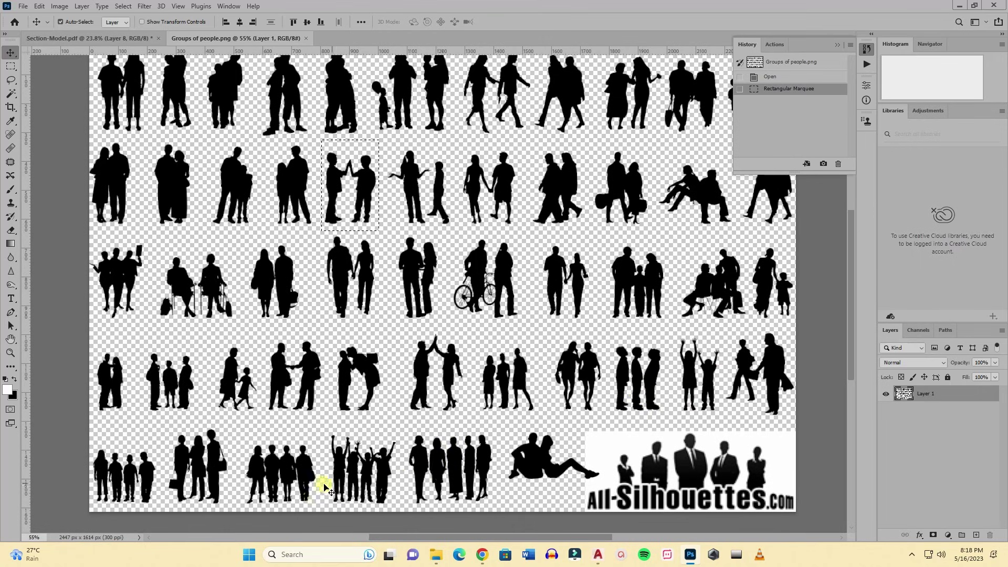
scroll(473, 402, "up", 1)
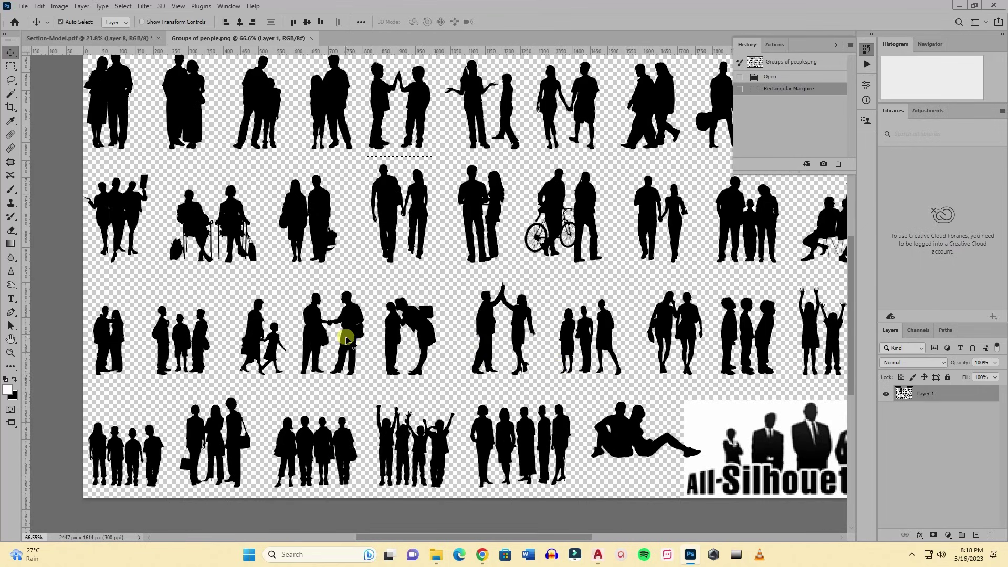
scroll(361, 354, "down", 1)
scroll(362, 356, "down", 1)
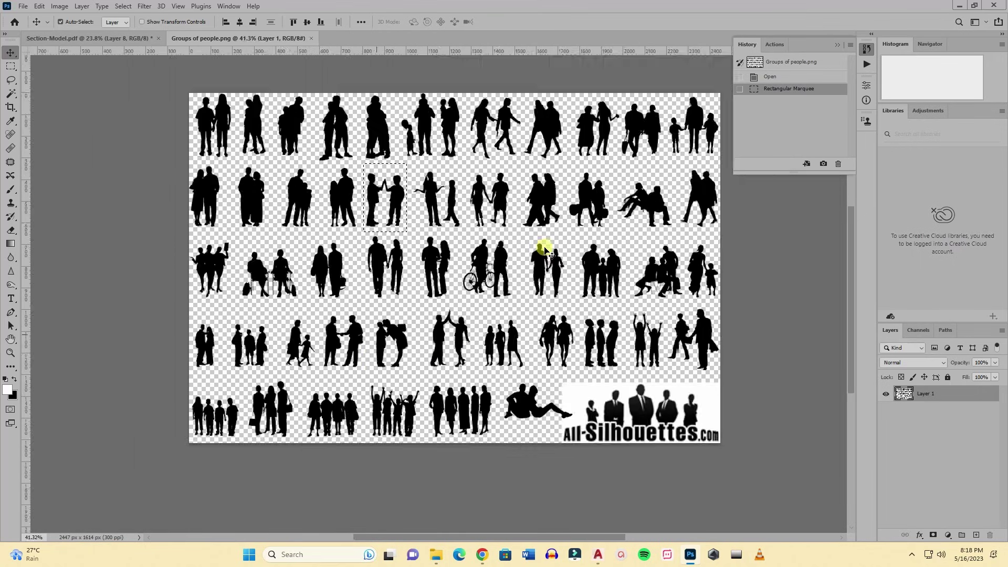
scroll(719, 167, "up", 1)
scroll(638, 152, "up", 1)
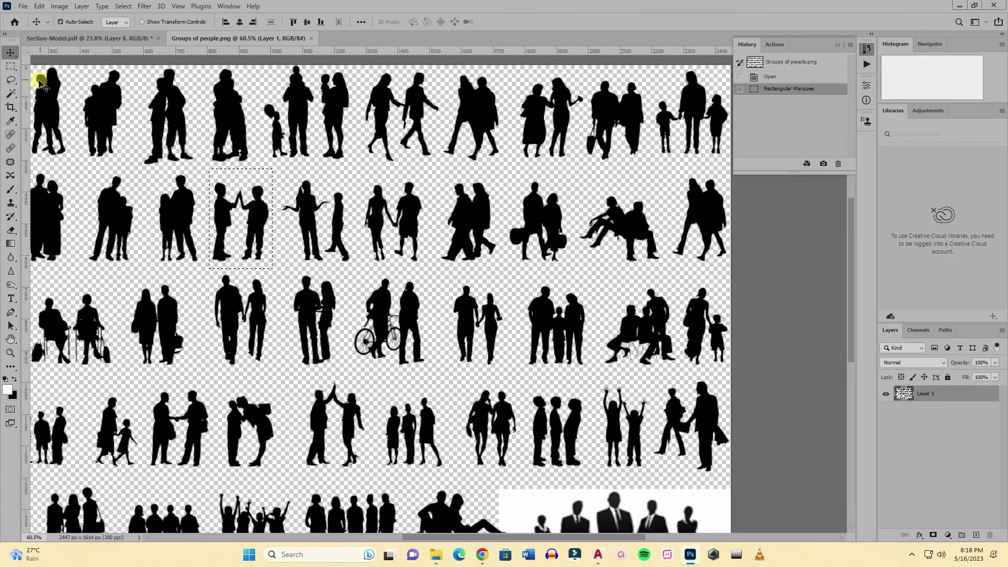
left_click(11, 66)
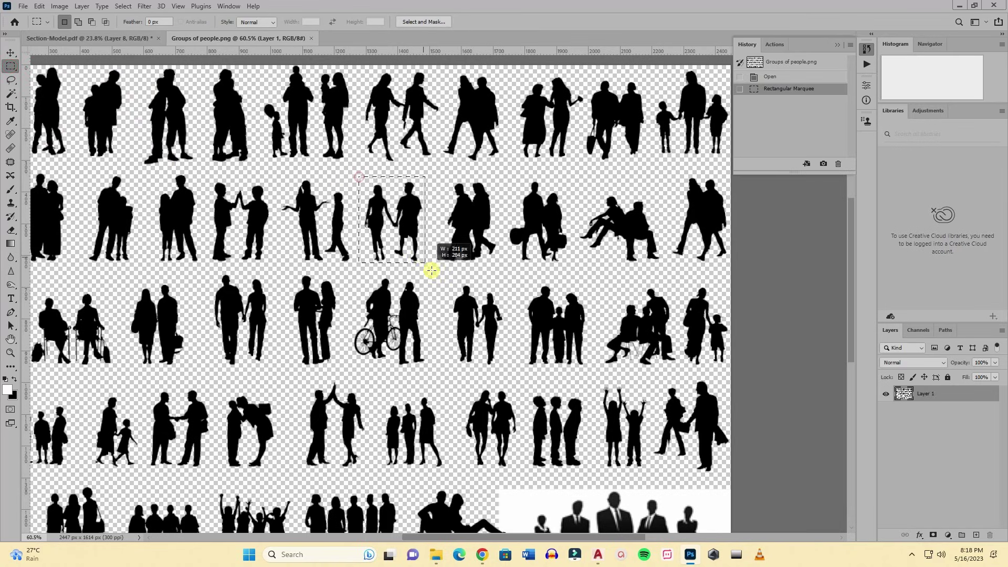
left_click_drag(431, 271, 430, 266)
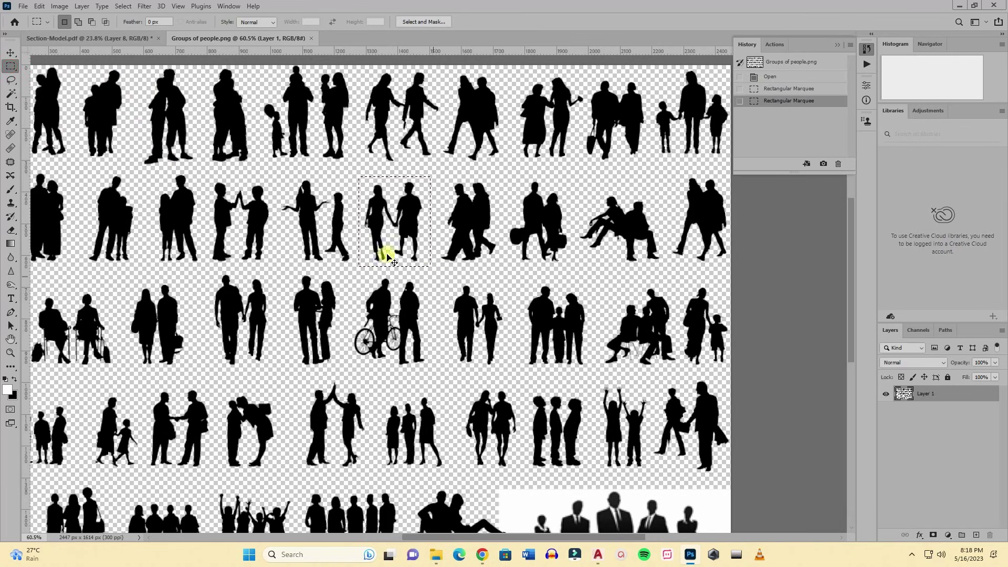
Paste the couple into Section-Model as Layer 9, standing on the middle floor.
left_click(112, 39)
scroll(169, 326, "up", 2)
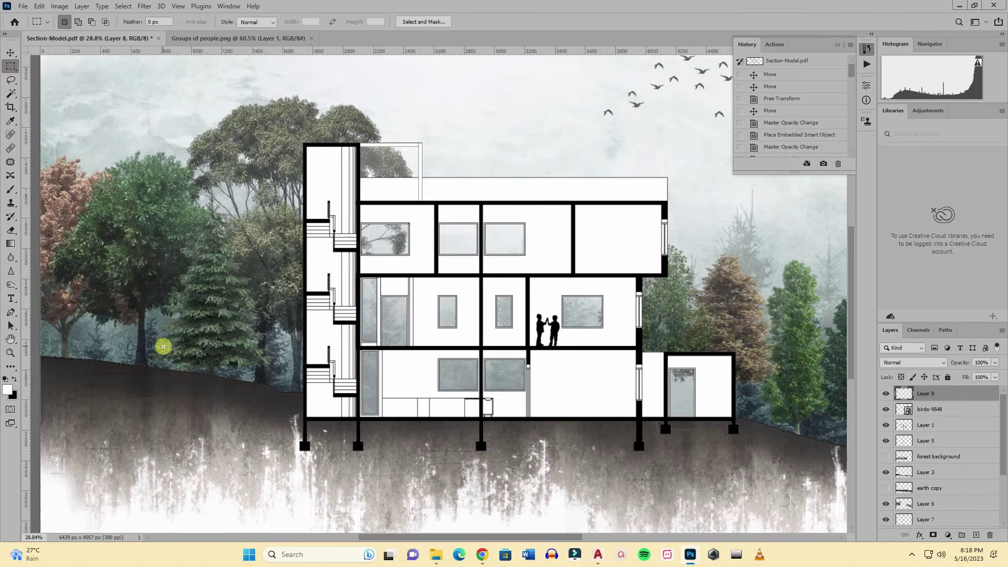
key("ctrl+v")
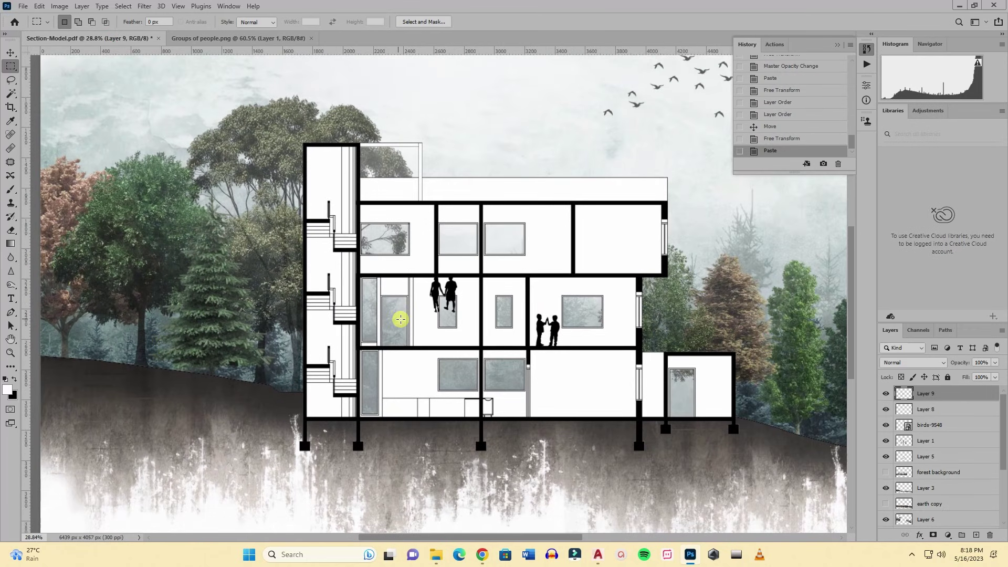
key("ctrl+t")
scroll(428, 324, "up", 1)
mouse_move(435, 300)
left_mouse_down()
mouse_move(443, 313)
mouse_move(426, 342)
mouse_move(431, 297)
left_mouse_up()
scroll(427, 338, "up", 4)
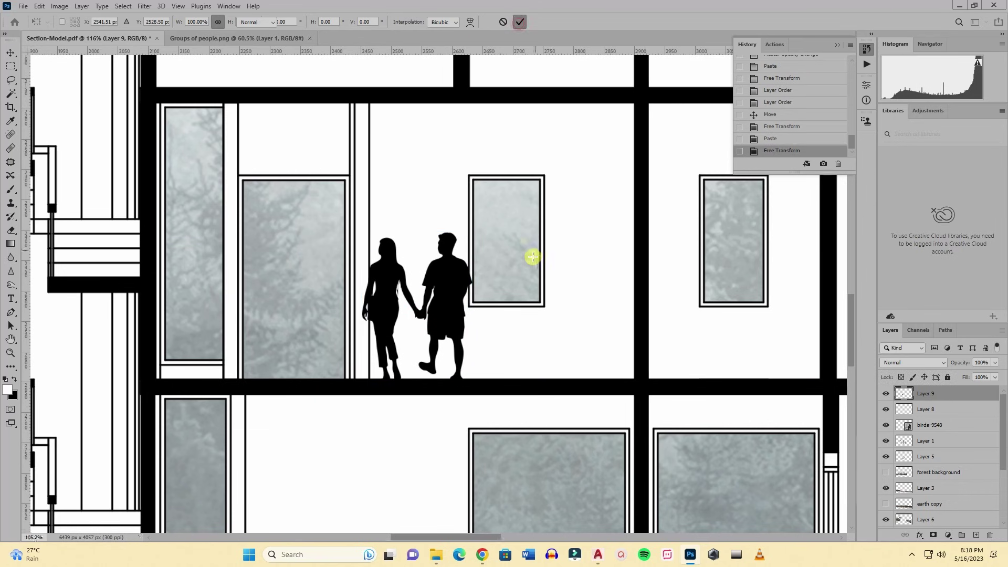
left_click(520, 22)
scroll(532, 257, "down", 1)
scroll(532, 257, "down", 5)
Enlarge the couple to 117.48% to match the children nearby.
key("m")
scroll(531, 247, "up", 3)
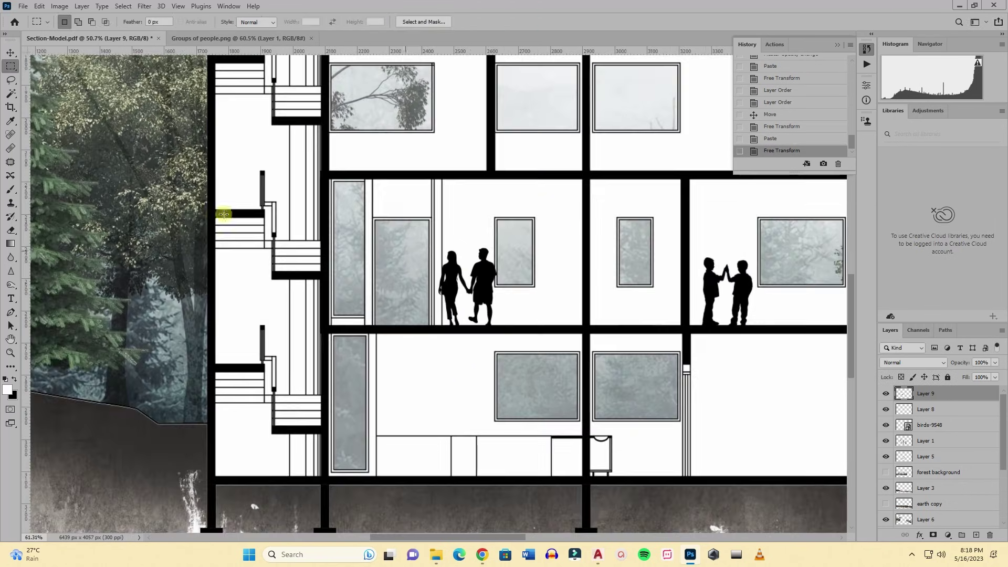
left_click(11, 53)
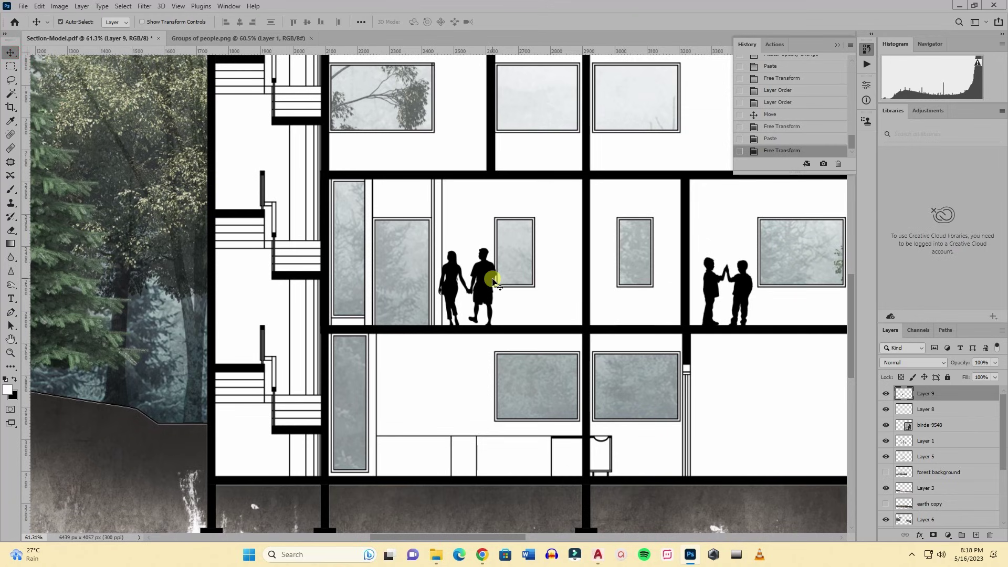
key("ctrl+t")
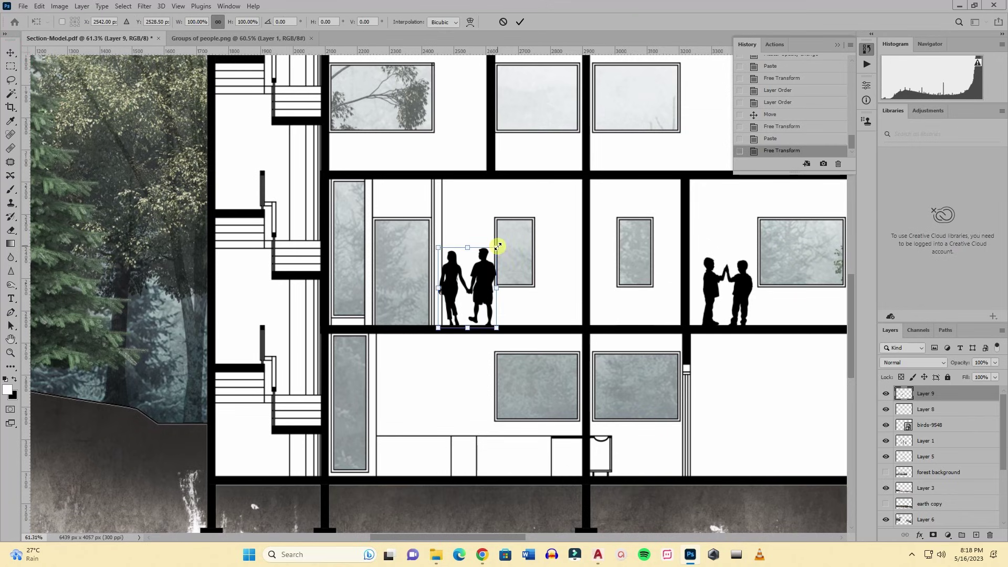
left_click_drag(497, 246, 508, 229)
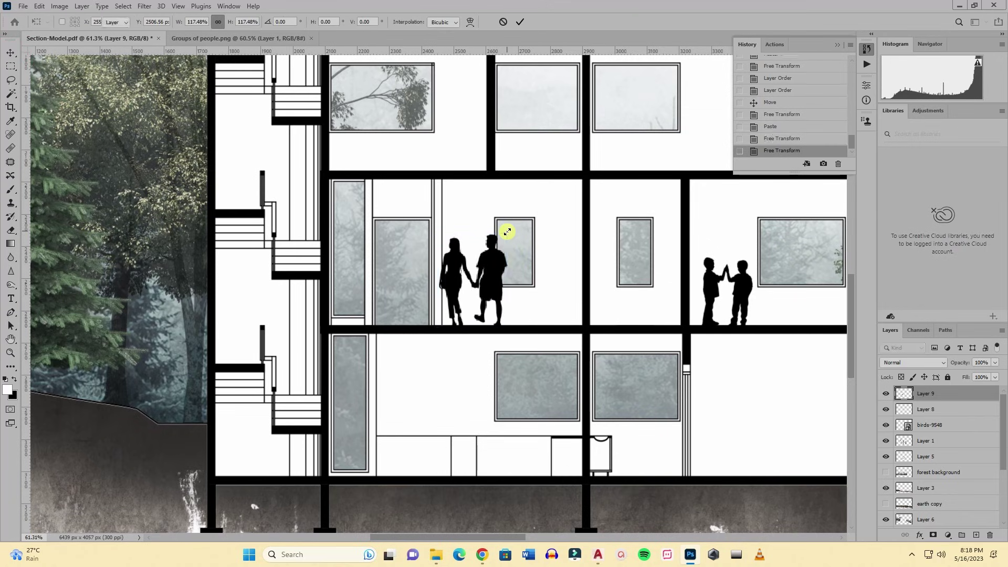
key("Return")
scroll(507, 231, "down", 5)
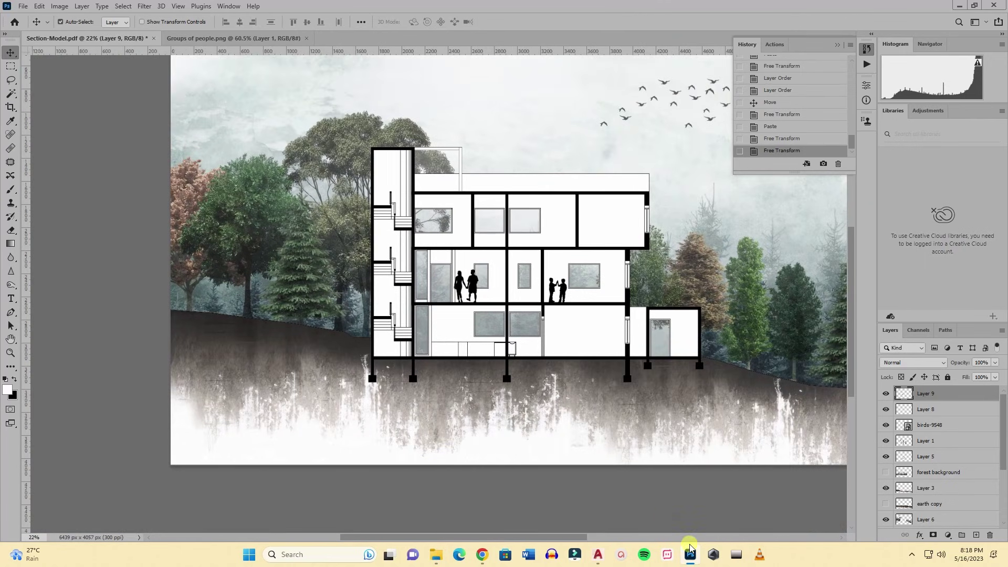
Copy the walking couple from Groups of people.png and place it on the left hillside.
left_click(279, 35)
scroll(480, 221, "down", 2)
scroll(566, 310, "up", 3)
left_click(11, 65)
left_click_drag(501, 242, 564, 336)
key("ctrl+c")
left_click(94, 38)
key("ctrl+v")
scroll(219, 315, "up", 3)
key("ctrl+t")
left_click(520, 21)
Open people silhouettes.png and place the man with hands on head among the right trees.
key("ctrl+0")
left_click(436, 554)
double_click(765, 168)
left_click_drag(348, 197, 266, 78)
key("ctrl+c")
left_click(95, 37)
key("ctrl+v")
key("ctrl+t")
scroll(394, 167, "up", 4)
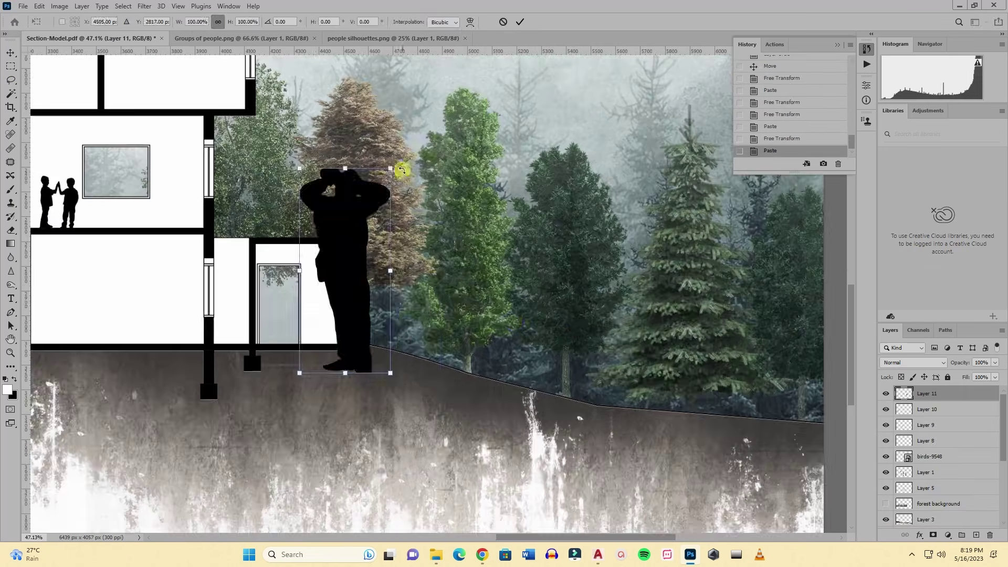
scroll(656, 318, "up", 3)
key("Return")
Paste another figure into Section-Model and shrink it onto the ground floor.
key("ctrl+0")
key("ctrl+shift+Tab")
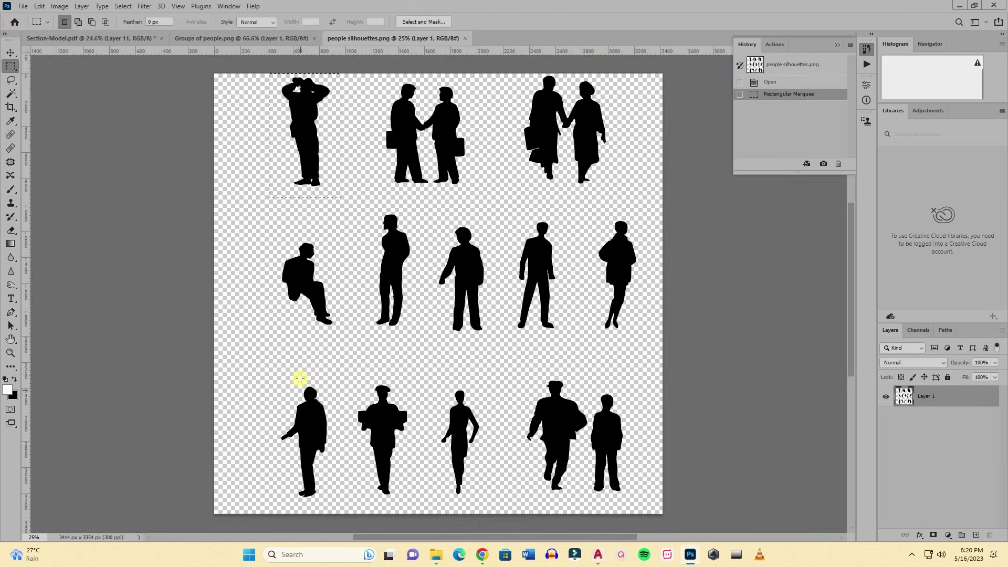
key("ctrl+Tab")
scroll(539, 415, "up", 1)
key("ctrl+v")
key("ctrl+t")
scroll(539, 415, "up", 3)
left_click_drag(439, 198, 387, 356)
scroll(439, 274, "up", 2)
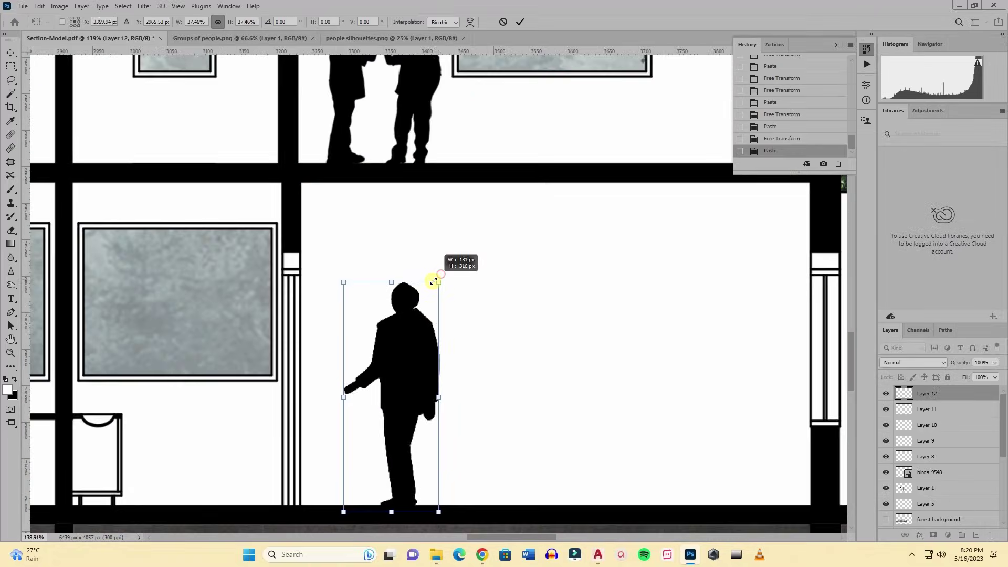
key("Return")
Scale the ground-floor figure down slightly further and commit.
scroll(514, 349, "down", 3)
key("ctrl+t")
scroll(525, 344, "up", 3)
scroll(517, 367, "down", 3)
scroll(573, 241, "up", 3)
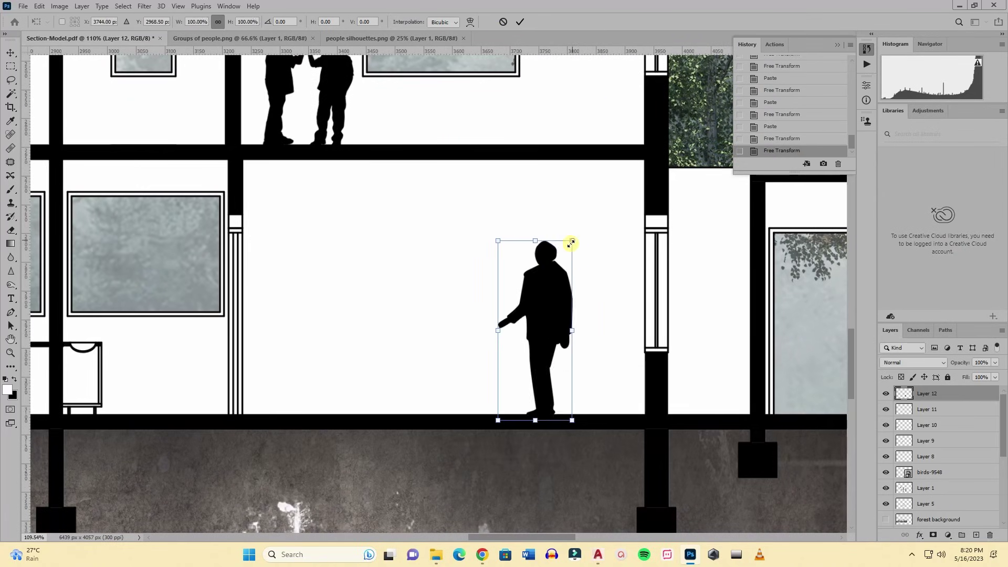
mouse_move(572, 244)
left_mouse_down()
mouse_move(563, 252)
mouse_move(562, 241)
left_mouse_up()
key("Return")
scroll(461, 400, "down", 5)
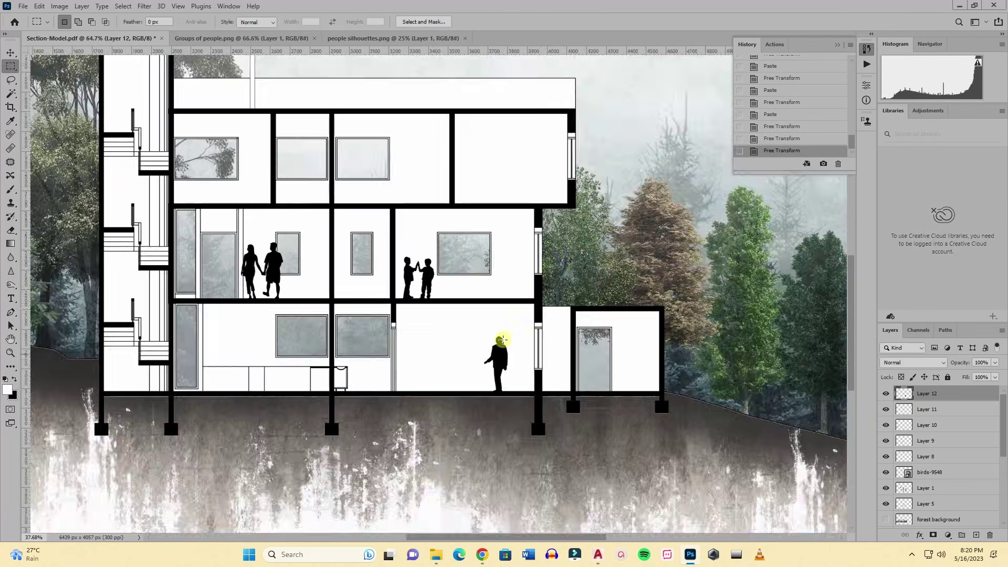
key("m")
scroll(604, 330, "down", 3)
scroll(598, 310, "up", 3)
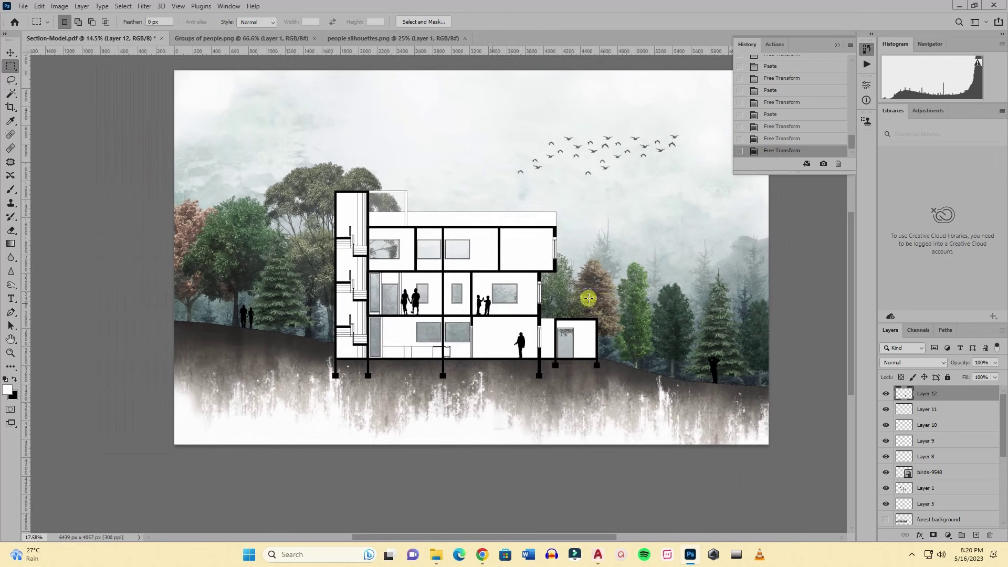
scroll(385, 295, "down", 1)
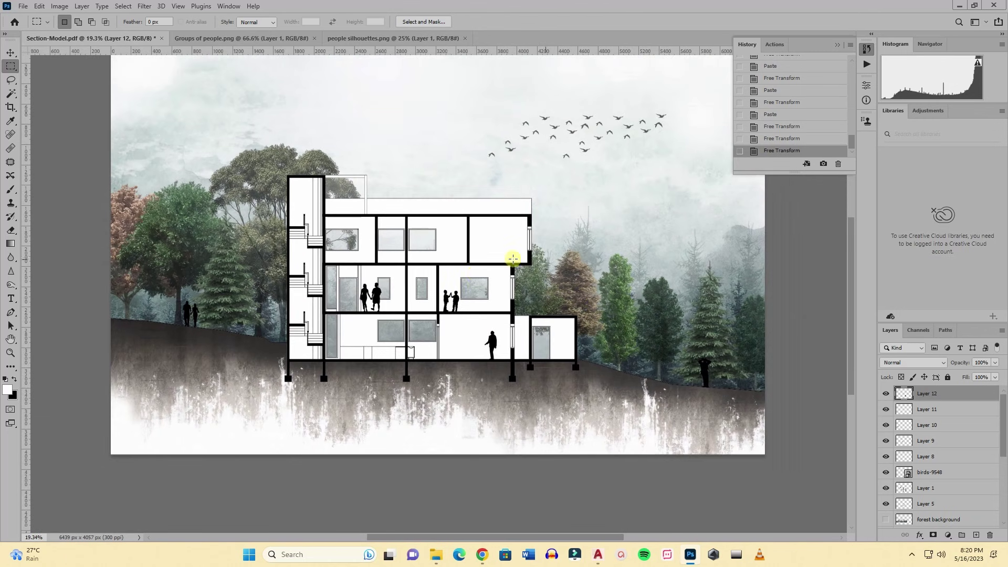